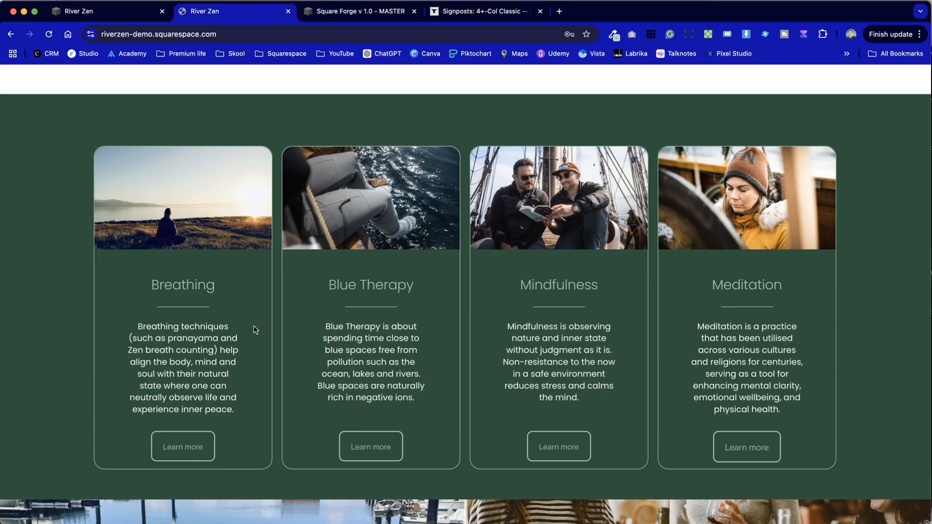
Step: Look over the River Zen demo's hero, then review the live riverzen.com.au homepage from its hero to the footer
{"action": "scroll", "coordinate": [254, 326], "scroll_direction": "up", "scroll_amount": 12}
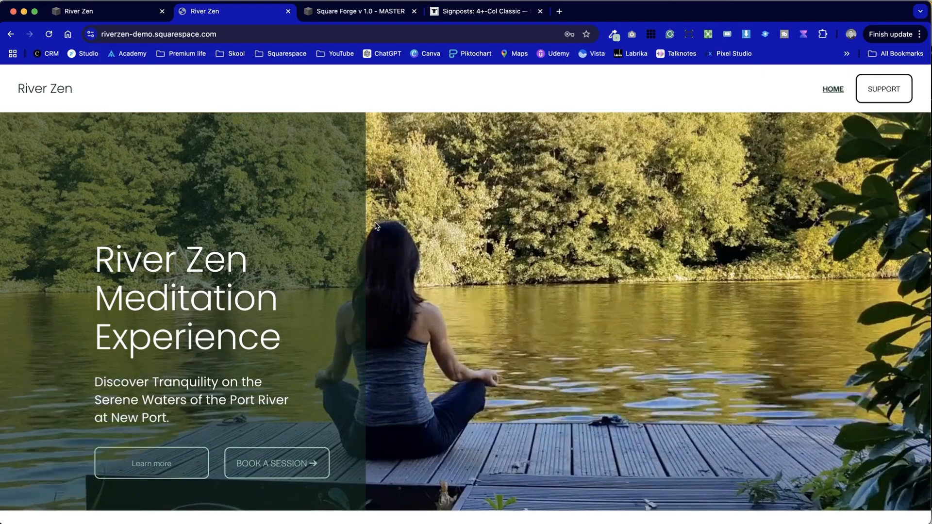
{"action": "scroll", "coordinate": [376, 225], "scroll_direction": "down", "scroll_amount": 12}
{"action": "key", "text": "ctrl+shift+Tab"}
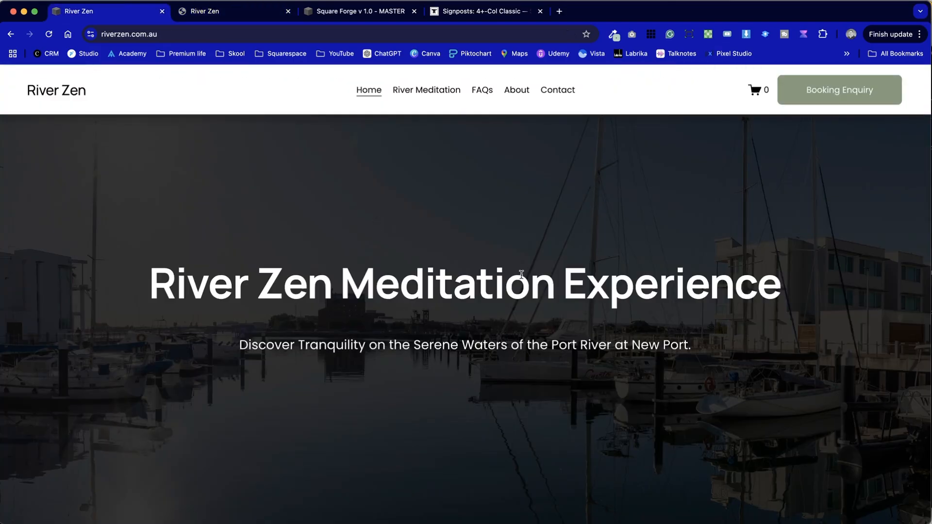
{"action": "scroll", "coordinate": [522, 274], "scroll_direction": "down", "scroll_amount": 10}
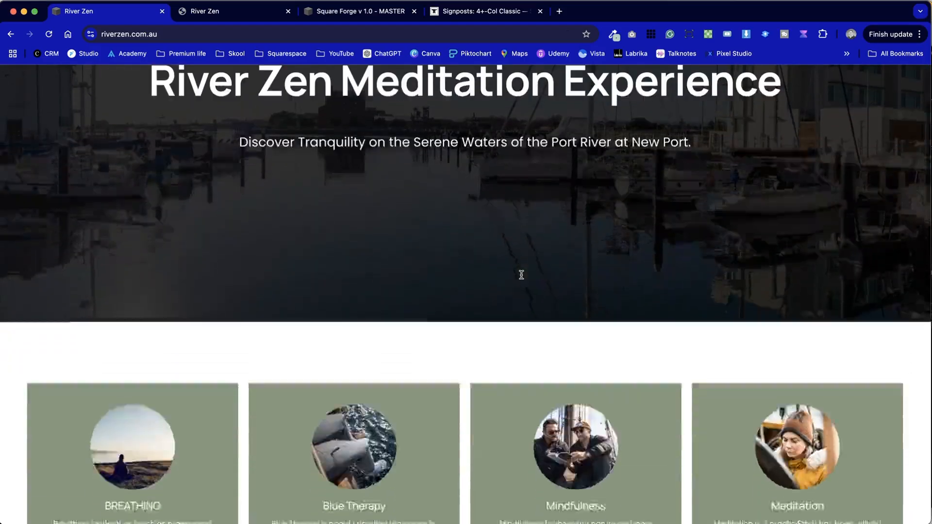
{"action": "scroll", "coordinate": [520, 277], "scroll_direction": "down", "scroll_amount": 15}
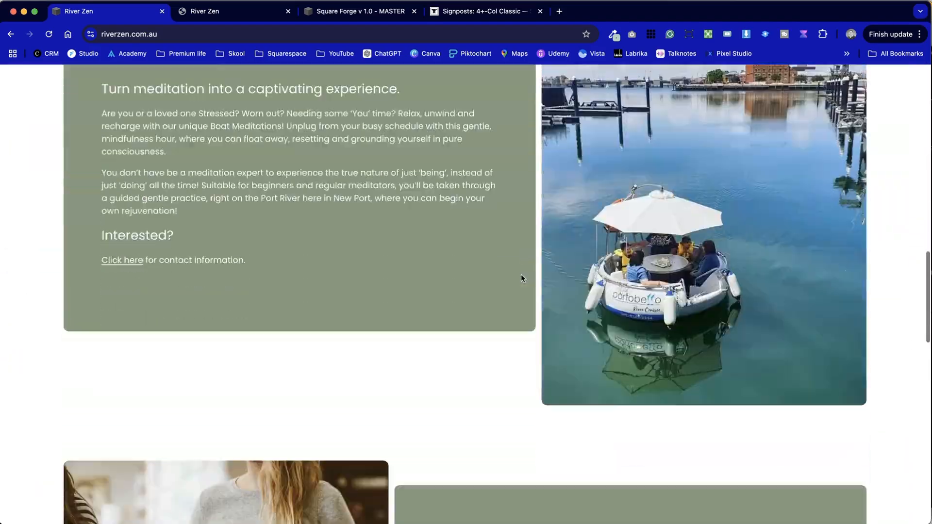
{"action": "scroll", "coordinate": [521, 275], "scroll_direction": "up", "scroll_amount": 12}
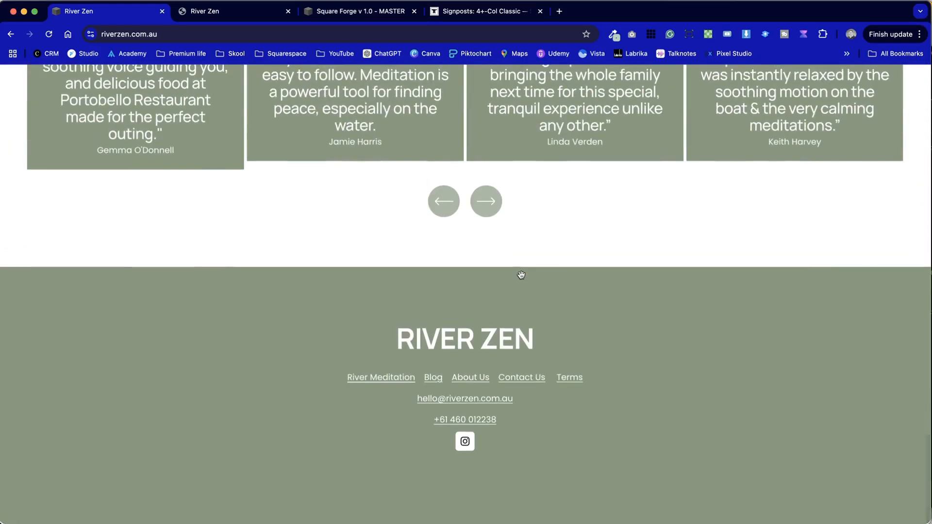
{"action": "scroll", "coordinate": [520, 275], "scroll_direction": "up", "scroll_amount": 12}
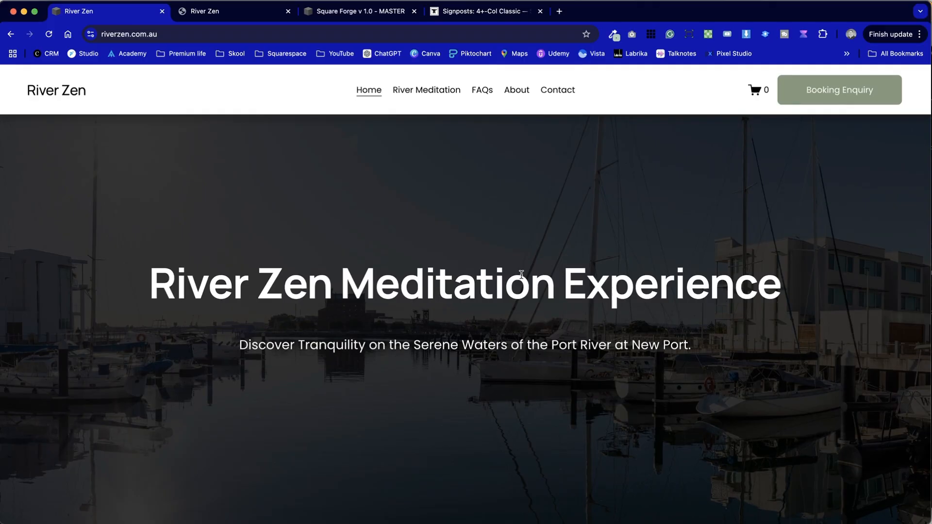
Step: Examine the River Zen demo homepage's hero, About section, four service cards and image feature blocks
{"action": "key", "text": "ctrl+Tab"}
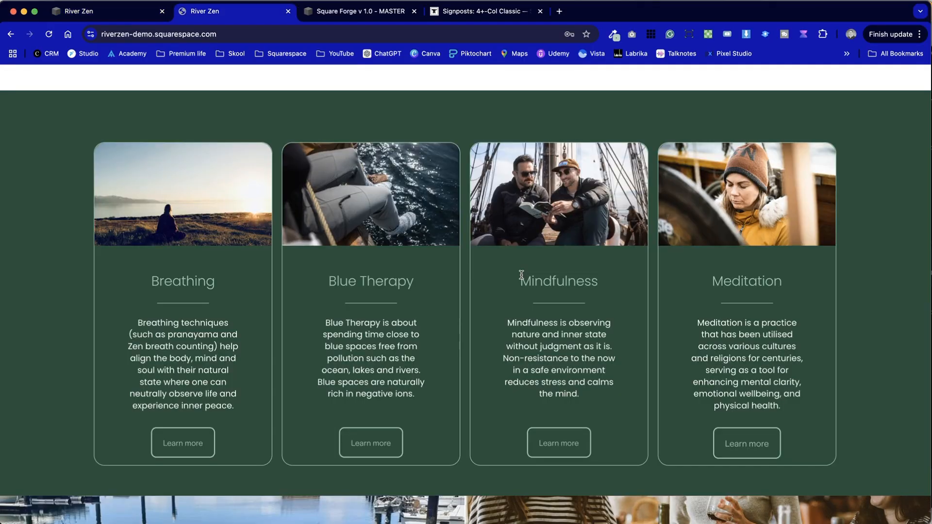
{"action": "scroll", "coordinate": [521, 274], "scroll_direction": "up", "scroll_amount": 10}
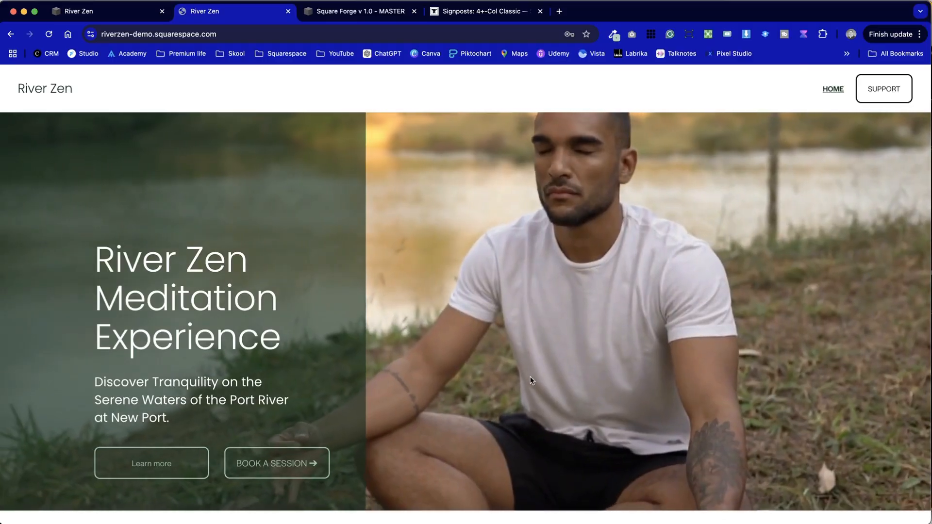
{"action": "scroll", "coordinate": [531, 380], "scroll_direction": "down", "scroll_amount": 5}
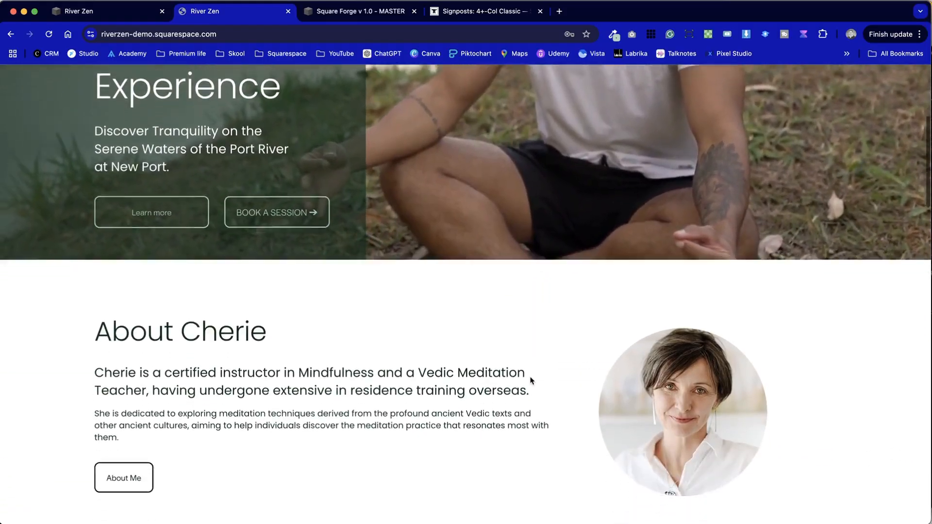
{"action": "scroll", "coordinate": [532, 380], "scroll_direction": "up", "scroll_amount": 6}
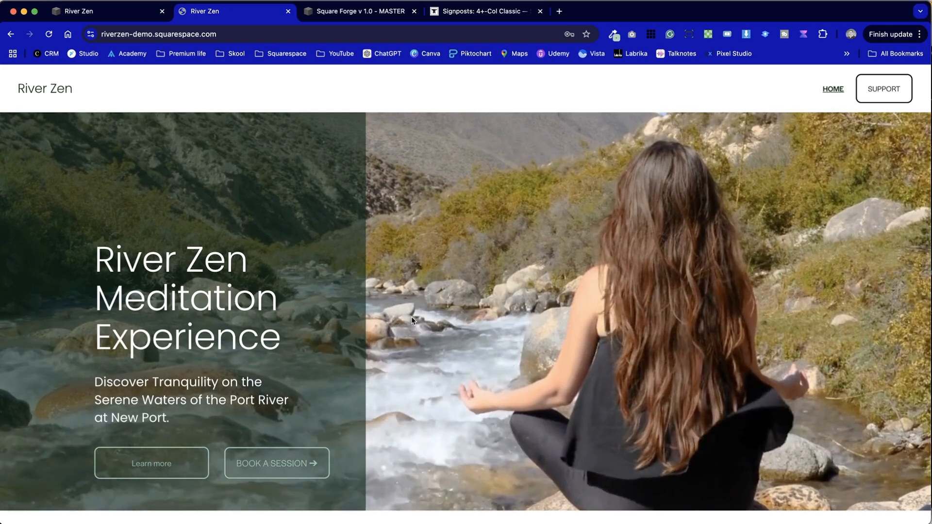
{"action": "scroll", "coordinate": [193, 370], "scroll_direction": "down", "scroll_amount": 2}
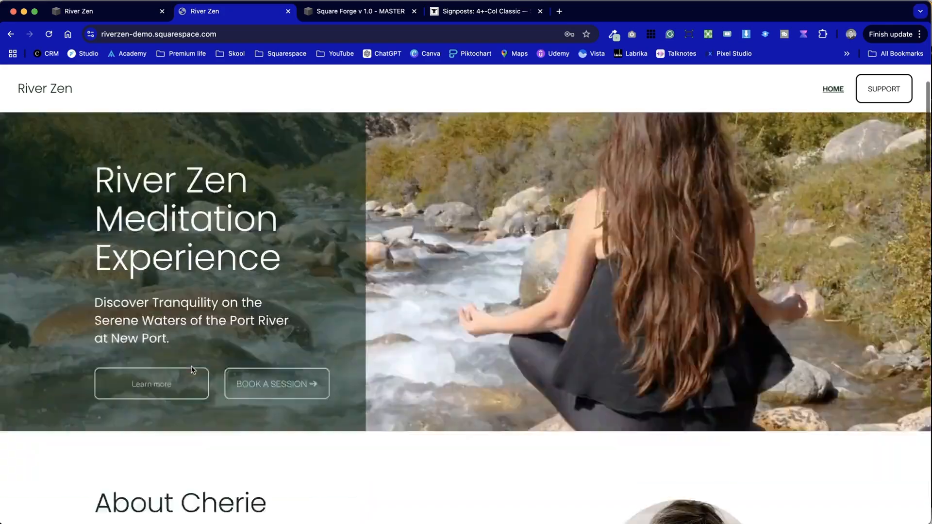
{"action": "scroll", "coordinate": [192, 370], "scroll_direction": "down", "scroll_amount": 10}
{"action": "scroll", "coordinate": [193, 370], "scroll_direction": "down", "scroll_amount": 15}
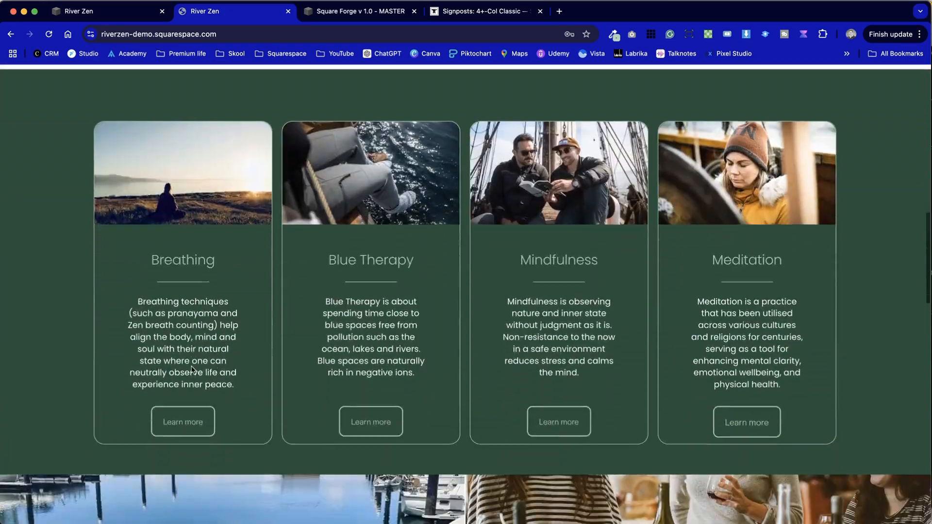
{"action": "scroll", "coordinate": [192, 370], "scroll_direction": "down", "scroll_amount": 1}
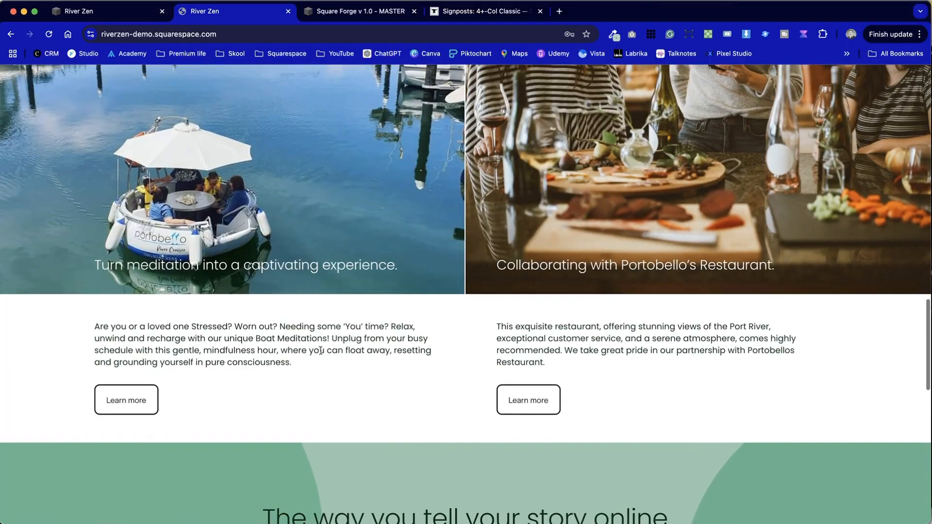
Step: Compare the live homepage's feature sections and testimonials with the corresponding feature, quote and blog sections on the demo site
{"action": "key", "text": "ctrl+shift+Tab"}
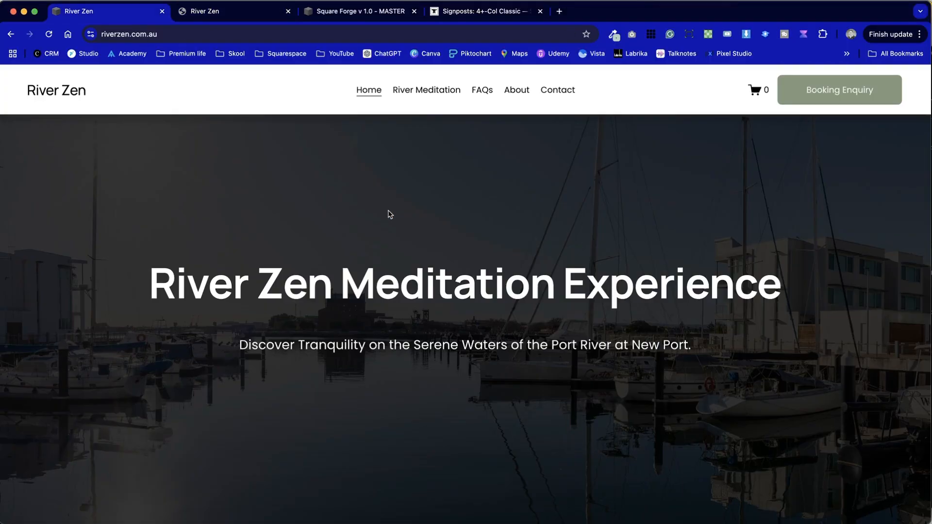
{"action": "scroll", "coordinate": [388, 225], "scroll_direction": "down", "scroll_amount": 15}
{"action": "scroll", "coordinate": [388, 225], "scroll_direction": "down", "scroll_amount": 12}
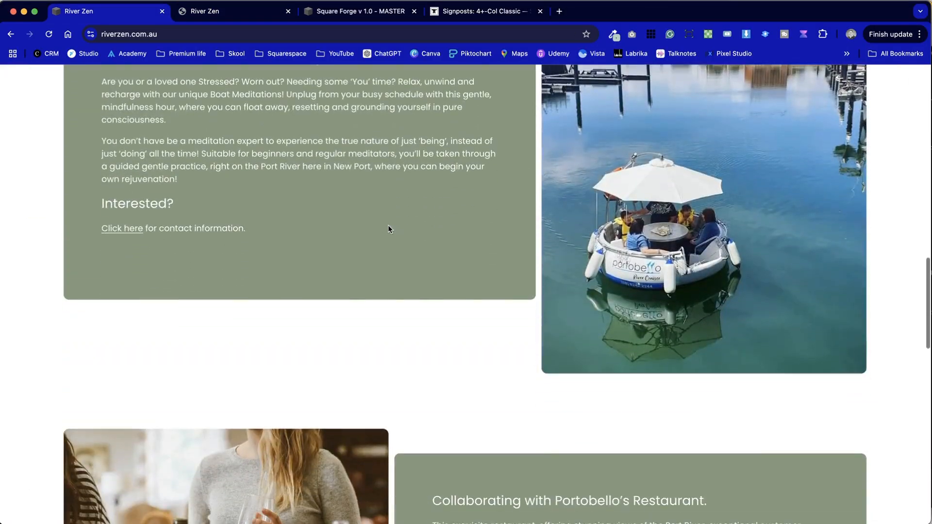
{"action": "scroll", "coordinate": [389, 226], "scroll_direction": "down", "scroll_amount": 7}
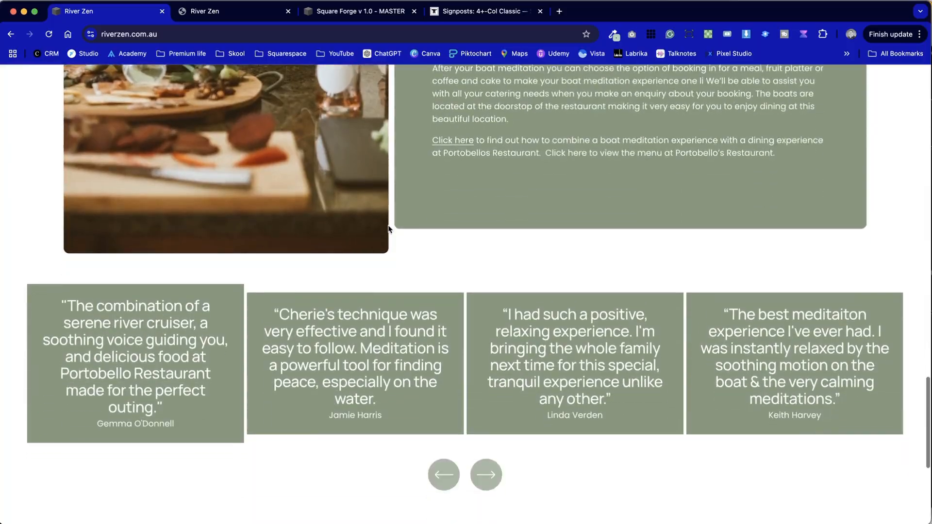
{"action": "scroll", "coordinate": [388, 226], "scroll_direction": "up", "scroll_amount": 20}
{"action": "key", "text": "ctrl+Tab"}
{"action": "scroll", "coordinate": [388, 228], "scroll_direction": "down", "scroll_amount": 10}
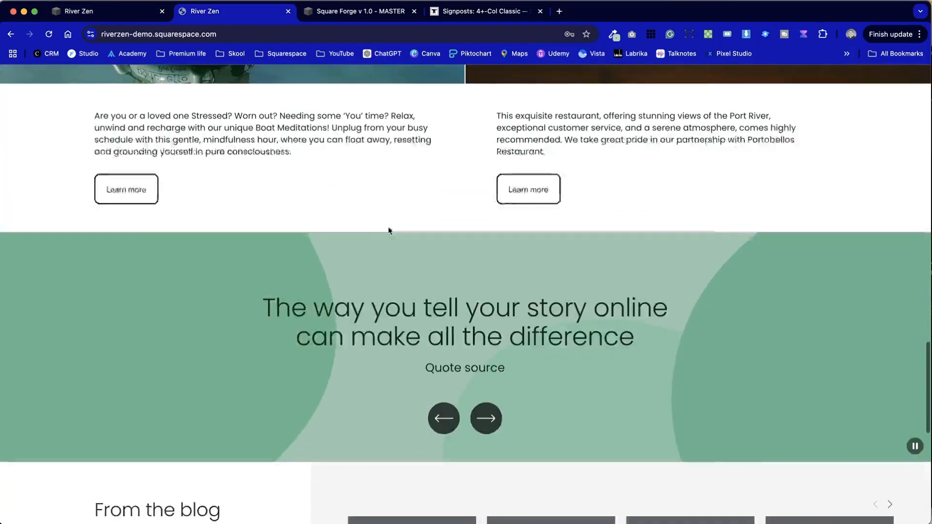
{"action": "scroll", "coordinate": [388, 227], "scroll_direction": "down", "scroll_amount": 2}
{"action": "scroll", "coordinate": [389, 227], "scroll_direction": "up", "scroll_amount": 10}
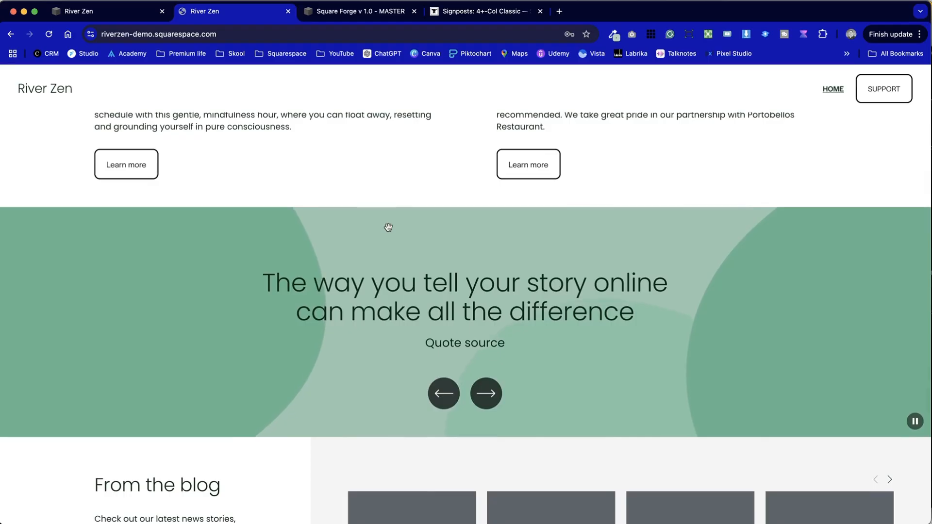
{"action": "scroll", "coordinate": [388, 227], "scroll_direction": "up", "scroll_amount": 15}
{"action": "scroll", "coordinate": [390, 230], "scroll_direction": "up", "scroll_amount": 5}
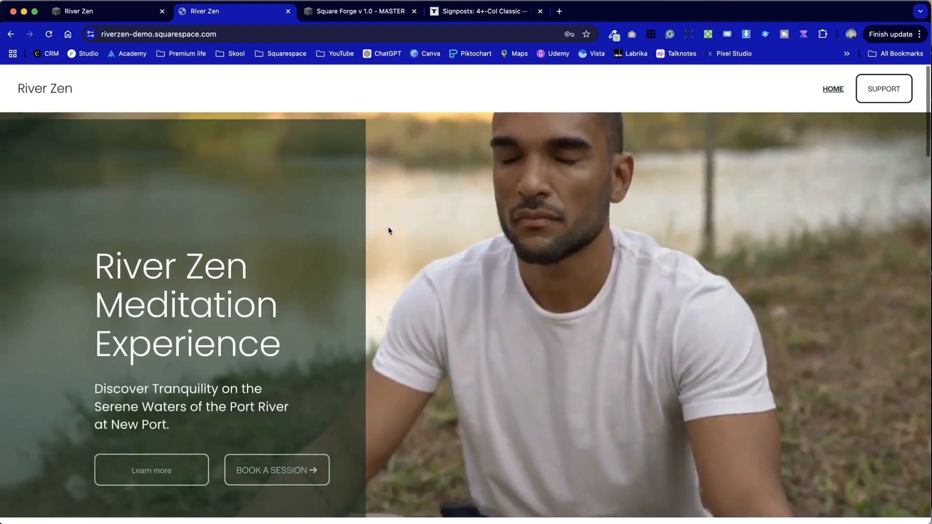
Step: Place the Signposts: 4+-Col Classic page directly after the River Zen demo in the browser and view its four-column layouts
{"action": "key", "text": "ctrl+Tab"}
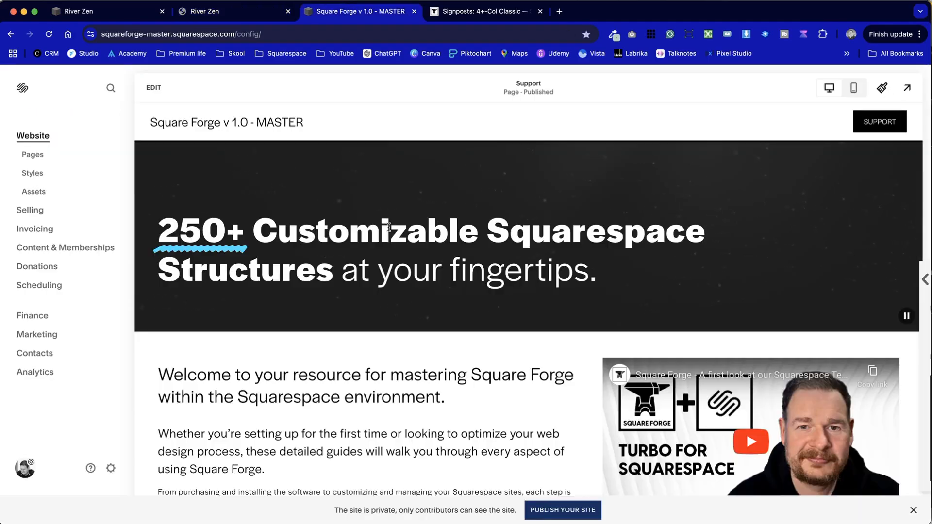
{"action": "key", "text": "ctrl+Tab"}
{"action": "left_click_drag", "start_coordinate": [488, 12], "coordinate": [375, 13]}
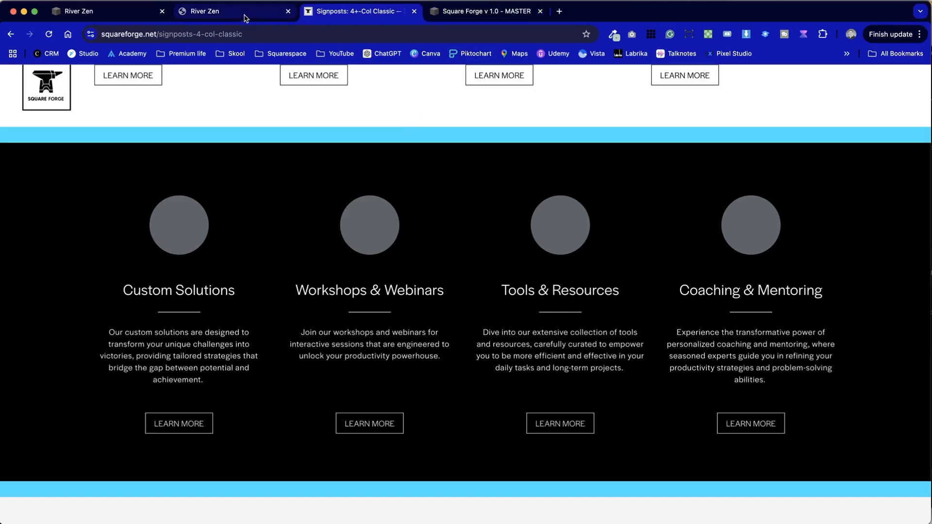
{"action": "scroll", "coordinate": [292, 174], "scroll_direction": "up", "scroll_amount": 5}
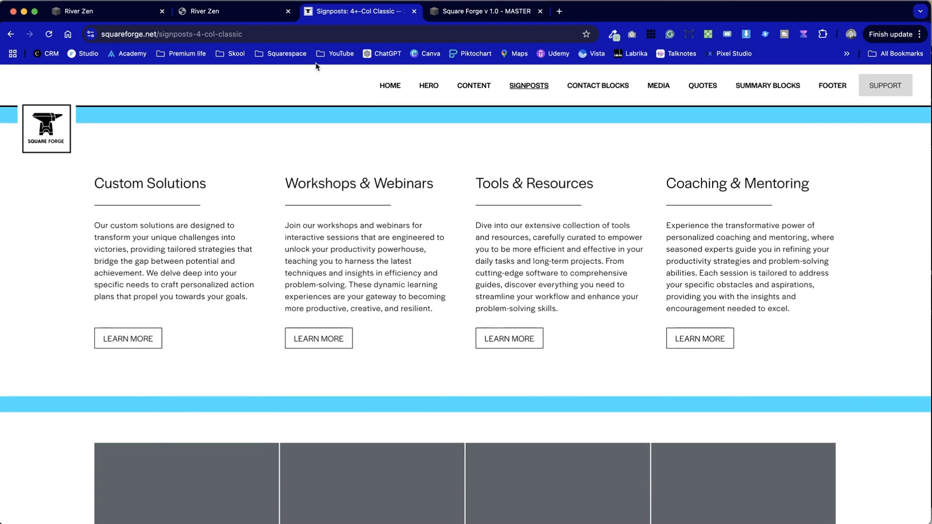
Step: Return to the demo's four service cards and view the options of the SquarespaceWebsites Tools PRO extension
{"action": "key", "text": "ctrl+shift+Tab"}
{"action": "scroll", "coordinate": [321, 193], "scroll_direction": "down", "scroll_amount": 10}
{"action": "scroll", "coordinate": [320, 193], "scroll_direction": "down", "scroll_amount": 2}
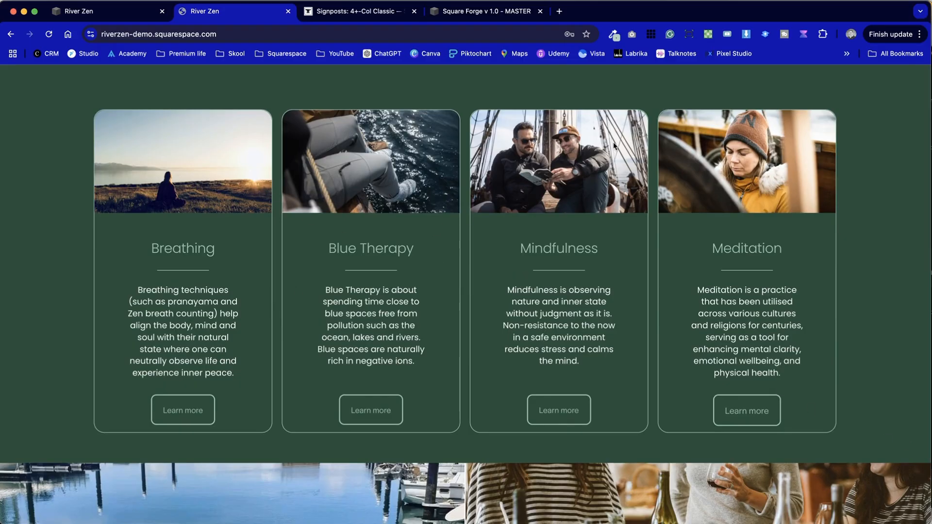
{"action": "left_click", "coordinate": [709, 35]}
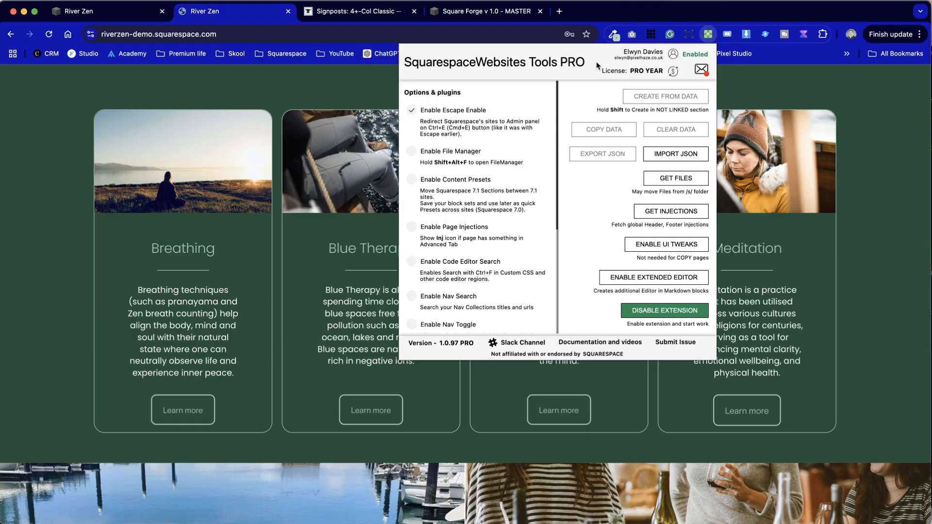
{"action": "left_click", "coordinate": [20, 110]}
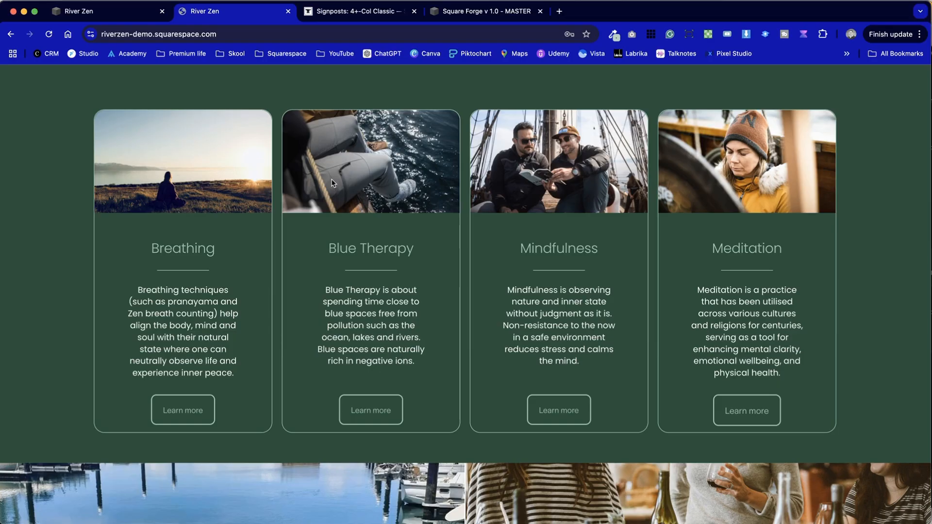
Step: Close the squareforge.net Signposts page and switch to the Square Forge v 1.0 - MASTER site
{"action": "key", "text": "ctrl+Tab"}
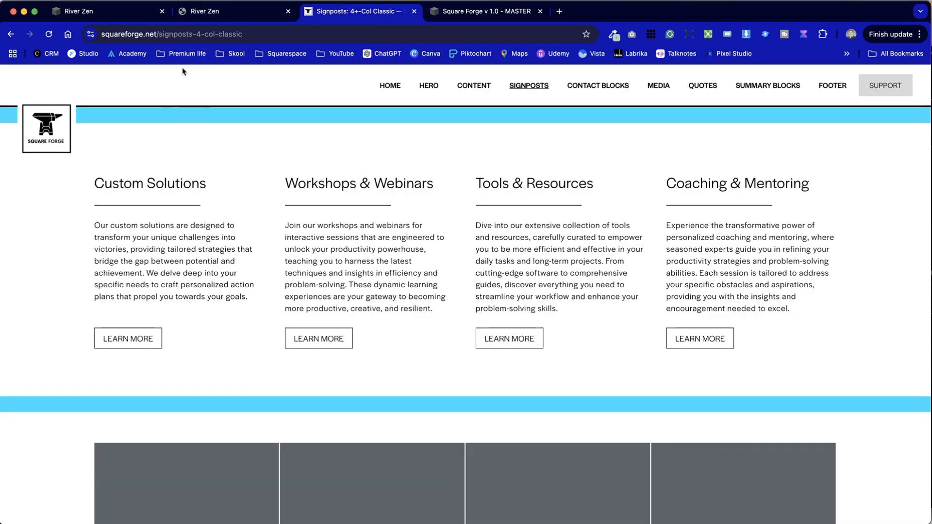
{"action": "left_click", "coordinate": [437, 16]}
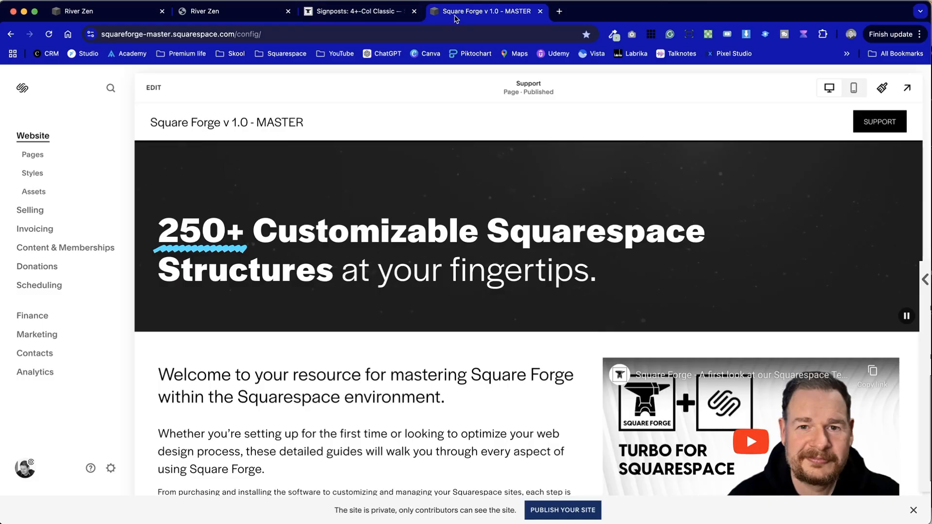
{"action": "left_click", "coordinate": [396, 13]}
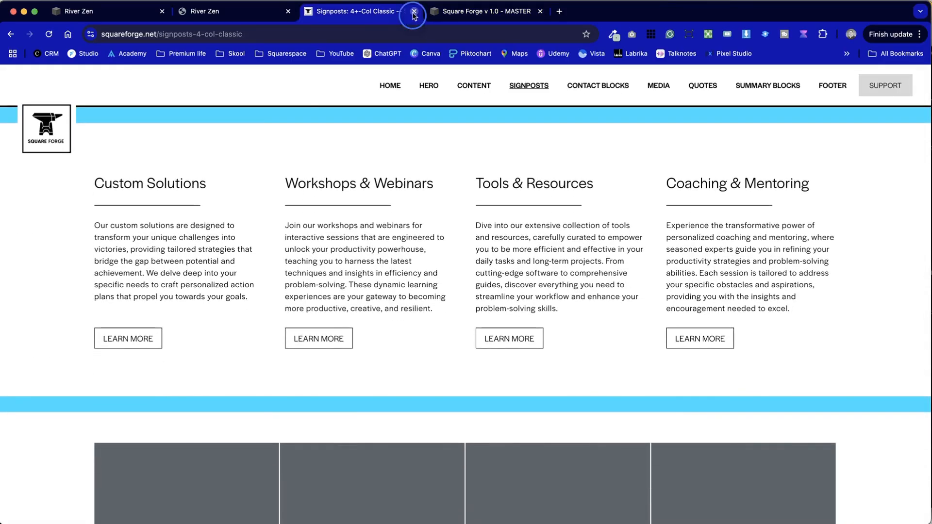
{"action": "left_click", "coordinate": [414, 11]}
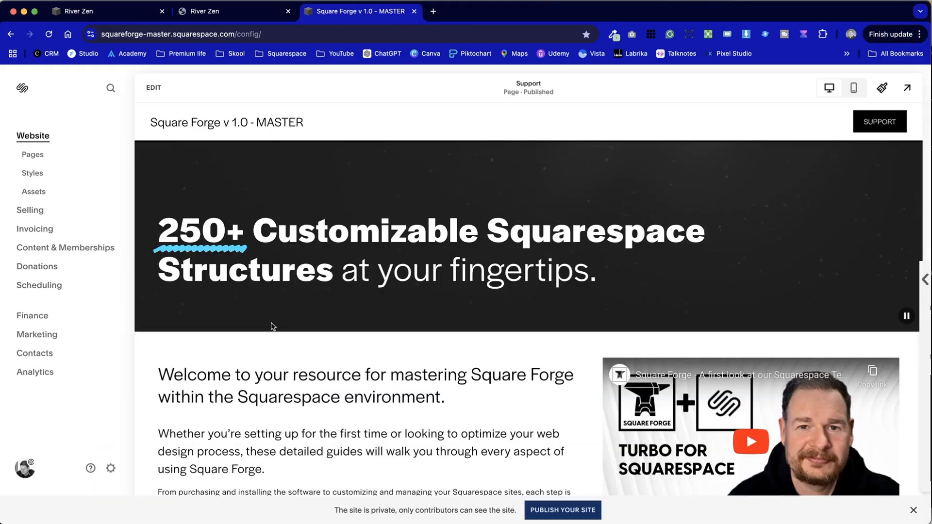
Step: Open the Signposts: 4+-Col Classic page from the Square Forge master site's page list
{"action": "left_click", "coordinate": [33, 154]}
{"action": "scroll", "coordinate": [36, 154], "scroll_direction": "down", "scroll_amount": 8}
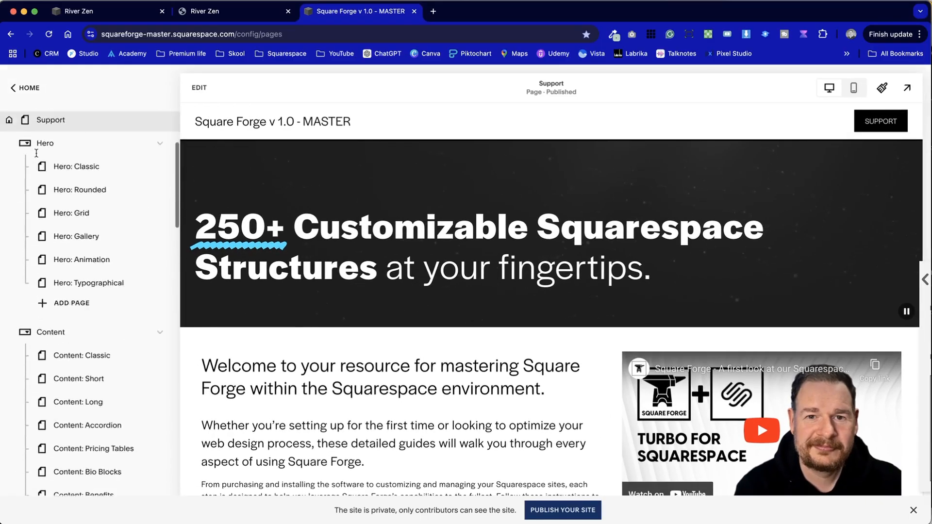
{"action": "scroll", "coordinate": [37, 154], "scroll_direction": "down", "scroll_amount": 5}
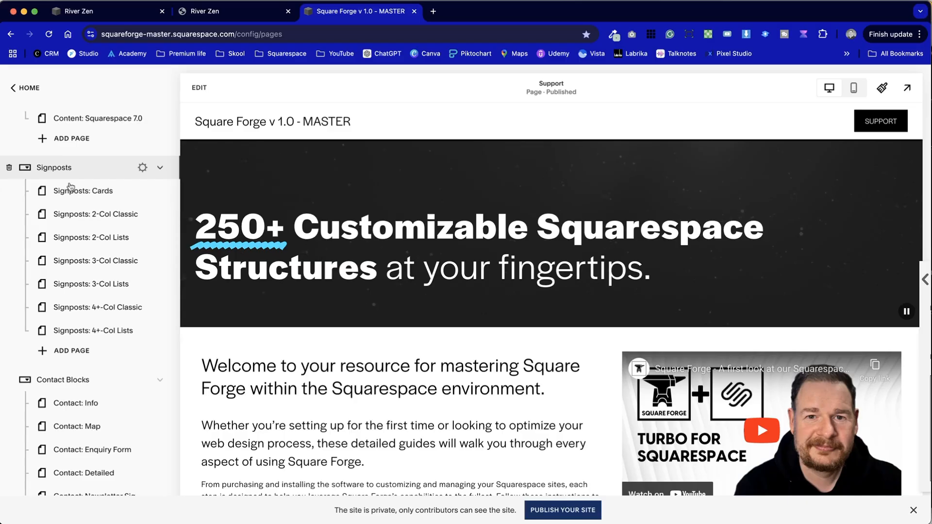
{"action": "left_click", "coordinate": [109, 314]}
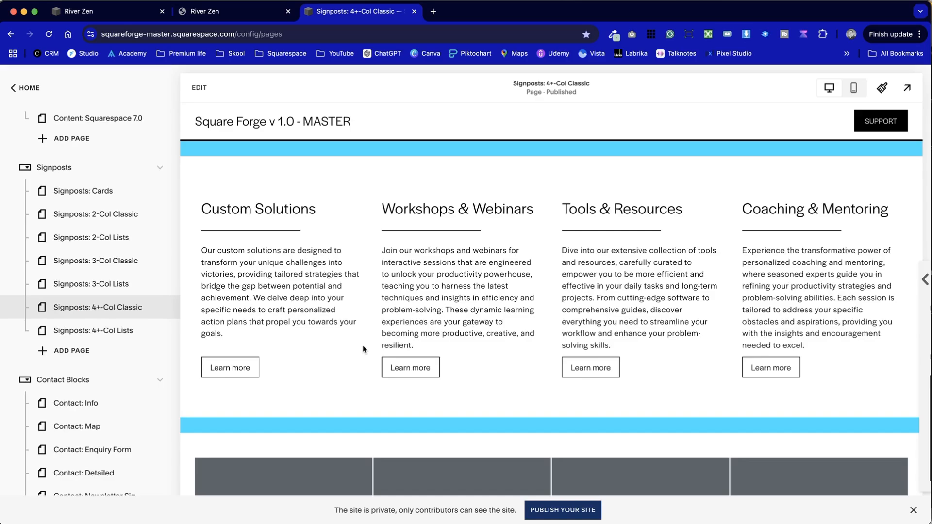
Step: Locate the black four-column section with circular images and put the Signposts: 4+-Col Classic page into editing mode
{"action": "scroll", "coordinate": [362, 350], "scroll_direction": "down", "scroll_amount": 15}
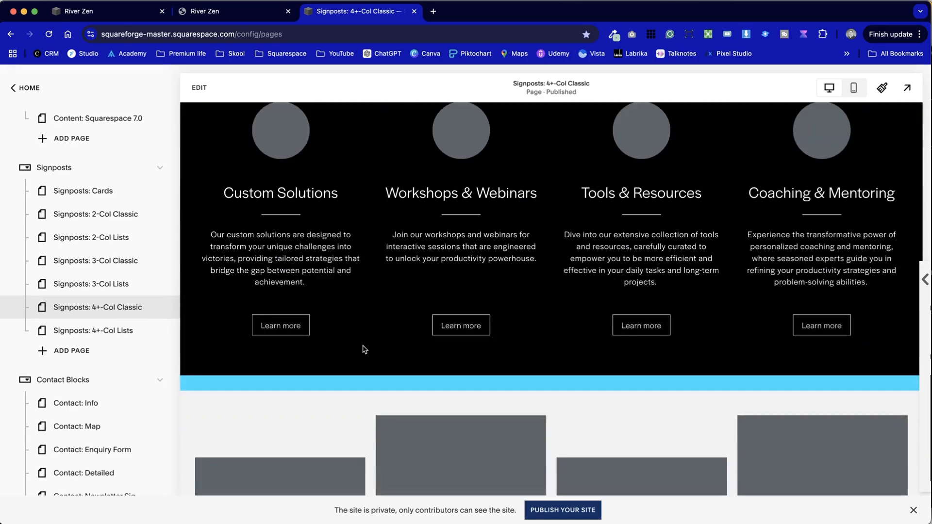
{"action": "scroll", "coordinate": [364, 347], "scroll_direction": "down", "scroll_amount": 5}
{"action": "scroll", "coordinate": [200, 362], "scroll_direction": "up", "scroll_amount": 15}
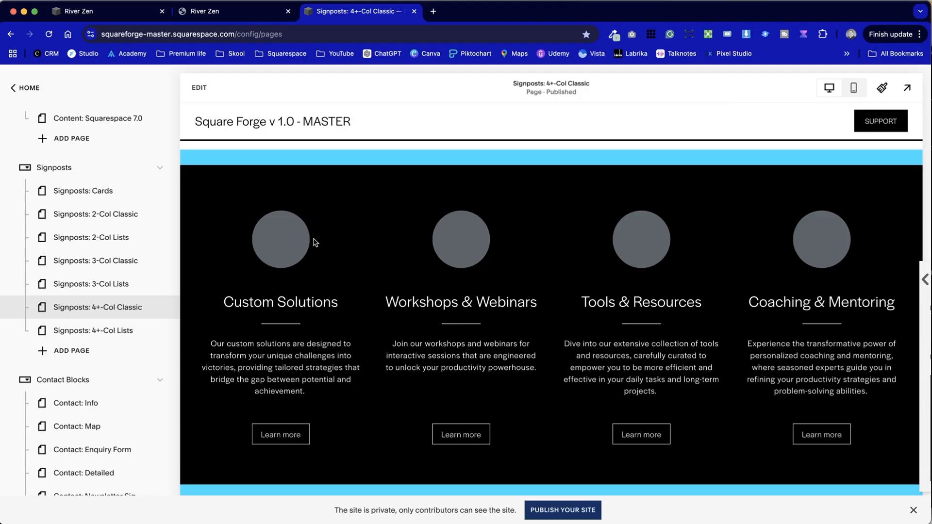
{"action": "left_click", "coordinate": [199, 87]}
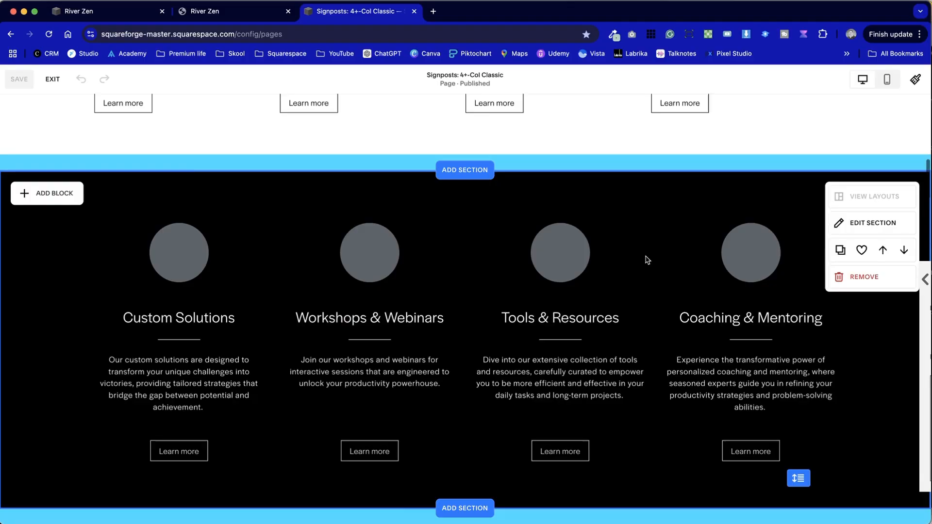
Step: Duplicate the black four-column section with circular images and select the individual blocks of the copy's Custom Solutions card
{"action": "left_click", "coordinate": [839, 252]}
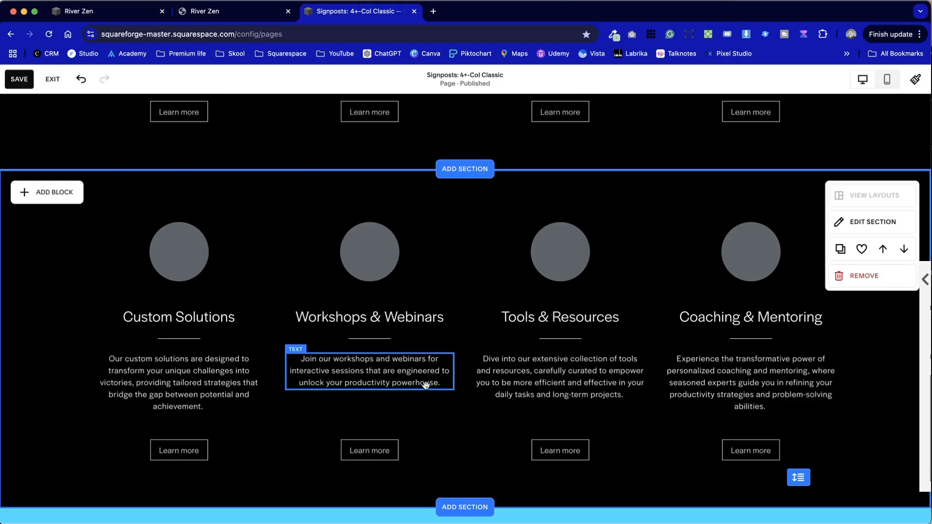
{"action": "left_click", "coordinate": [198, 241]}
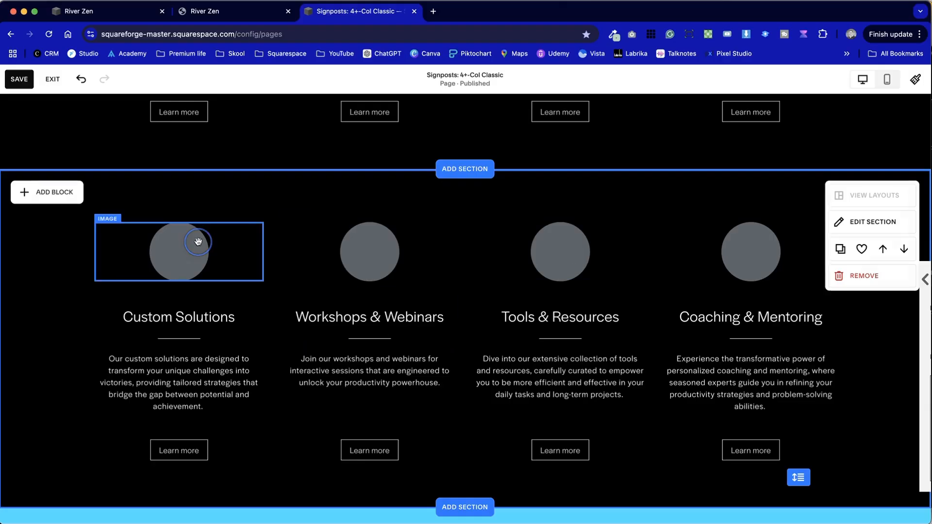
{"action": "left_click", "coordinate": [183, 315]}
{"action": "left_click", "coordinate": [179, 344]}
{"action": "left_click", "coordinate": [177, 372]}
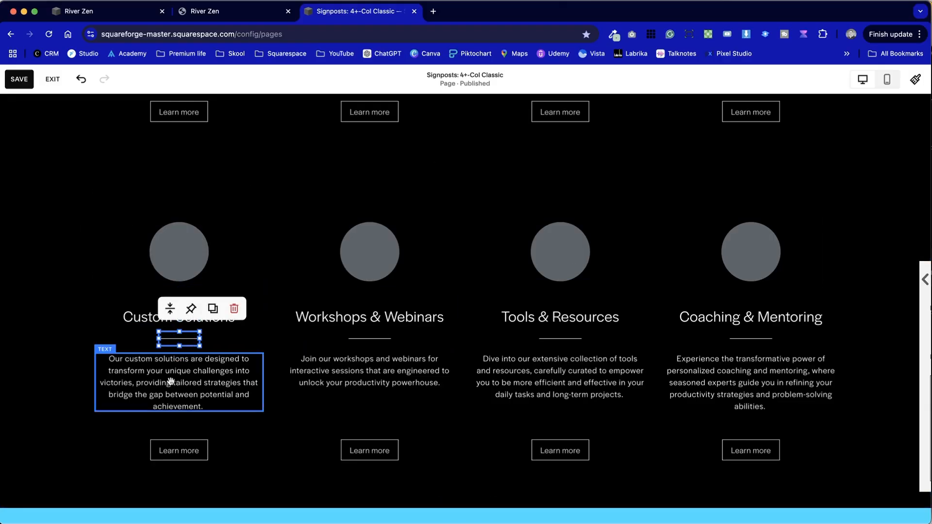
{"action": "left_click", "coordinate": [49, 345]}
{"action": "left_click", "coordinate": [54, 192]}
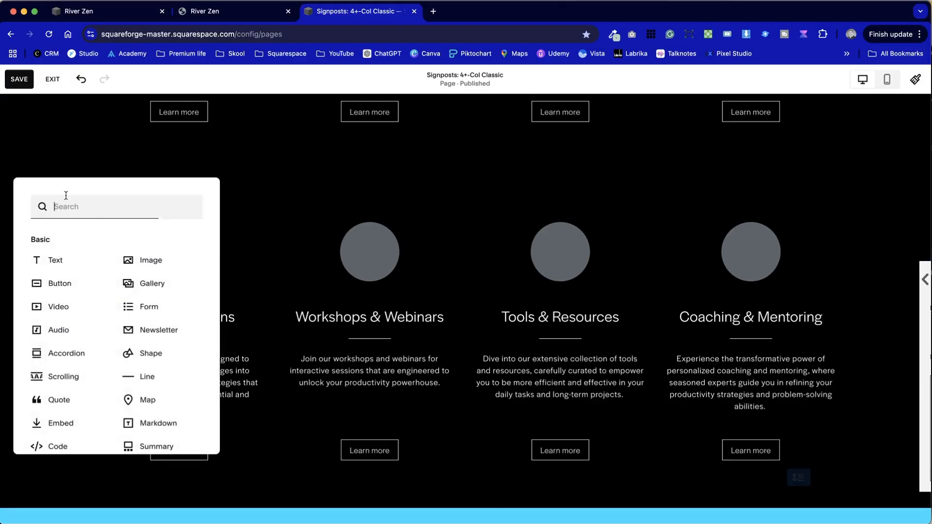
{"action": "left_click", "coordinate": [156, 376]}
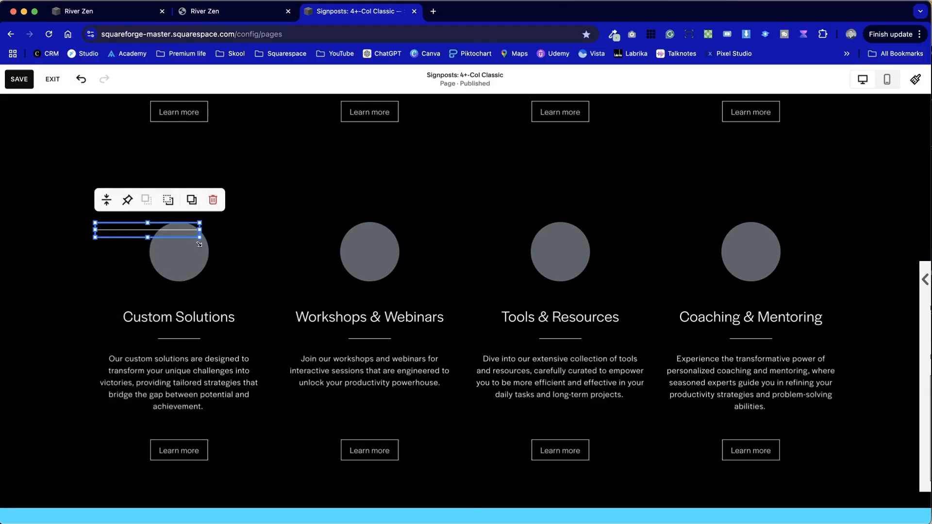
{"action": "left_click", "coordinate": [77, 317]}
{"action": "scroll", "coordinate": [73, 303], "scroll_direction": "down", "scroll_amount": 1}
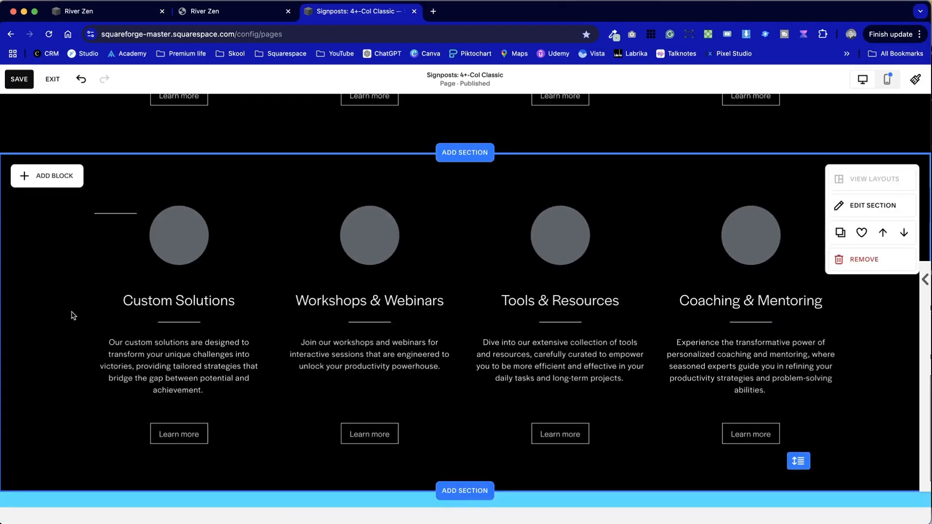
{"action": "left_click", "coordinate": [116, 213]}
{"action": "left_click", "coordinate": [213, 187]}
Step: Move all blocks of the Custom Solutions card below the other three cards, leaving the first column empty
{"action": "scroll", "coordinate": [156, 229], "scroll_direction": "down", "scroll_amount": 1}
{"action": "left_click_drag", "start_coordinate": [93, 160], "coordinate": [238, 417]}
{"action": "left_click_drag", "start_coordinate": [178, 197], "coordinate": [173, 431]}
{"action": "scroll", "coordinate": [208, 324], "scroll_direction": "down", "scroll_amount": 5}
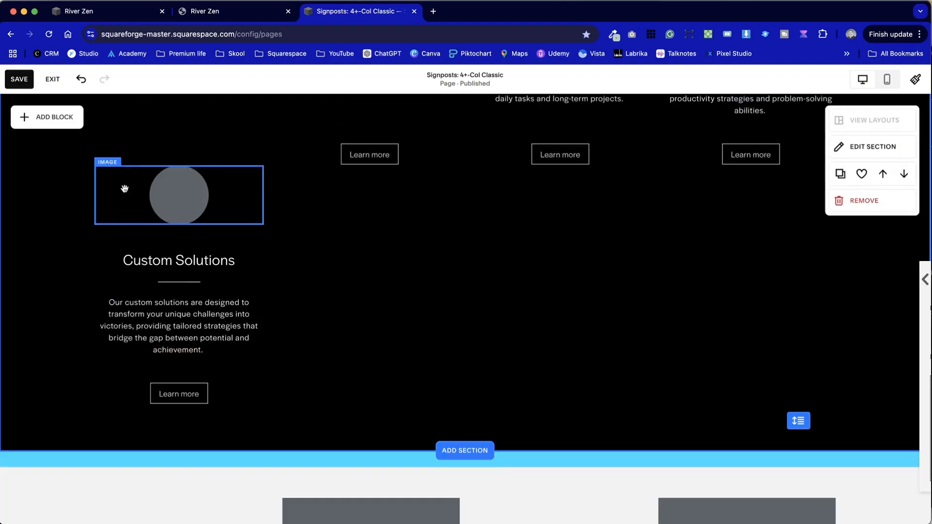
{"action": "left_click_drag", "start_coordinate": [131, 158], "coordinate": [173, 387]}
{"action": "left_click_drag", "start_coordinate": [208, 323], "coordinate": [209, 363]}
{"action": "scroll", "coordinate": [337, 311], "scroll_direction": "up", "scroll_amount": 3}
{"action": "scroll", "coordinate": [337, 311], "scroll_direction": "up", "scroll_amount": 3}
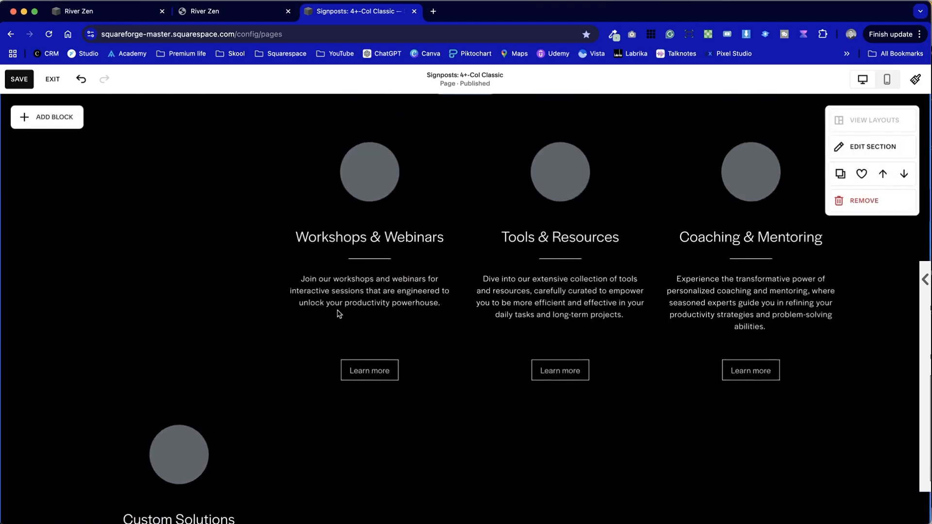
{"action": "scroll", "coordinate": [337, 310], "scroll_direction": "down", "scroll_amount": 3}
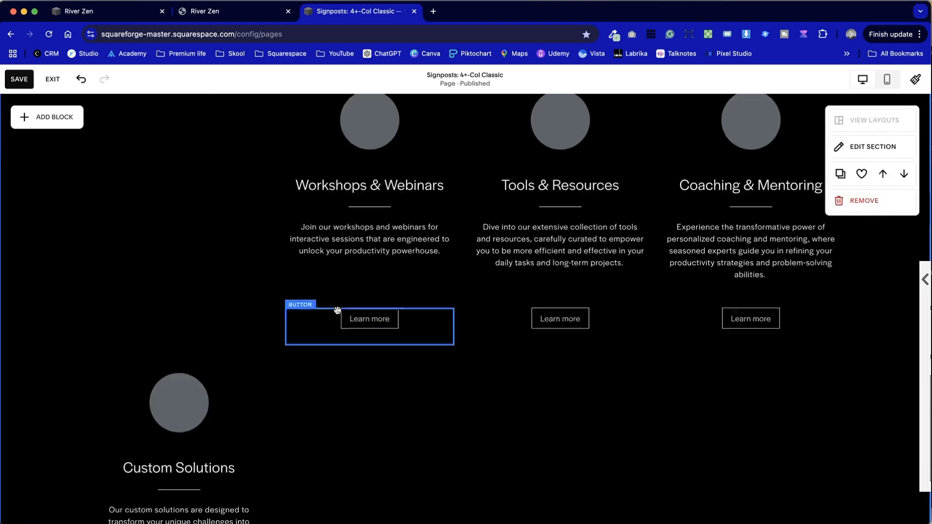
{"action": "scroll", "coordinate": [337, 309], "scroll_direction": "up", "scroll_amount": 3}
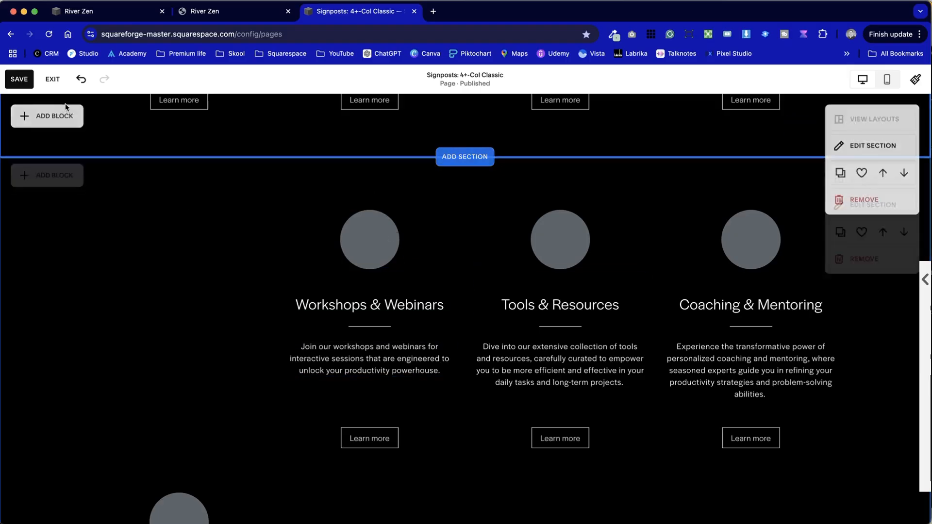
Step: Add an image block at the head of the empty first column and reduce its height to a wide rectangle
{"action": "left_click", "coordinate": [51, 180]}
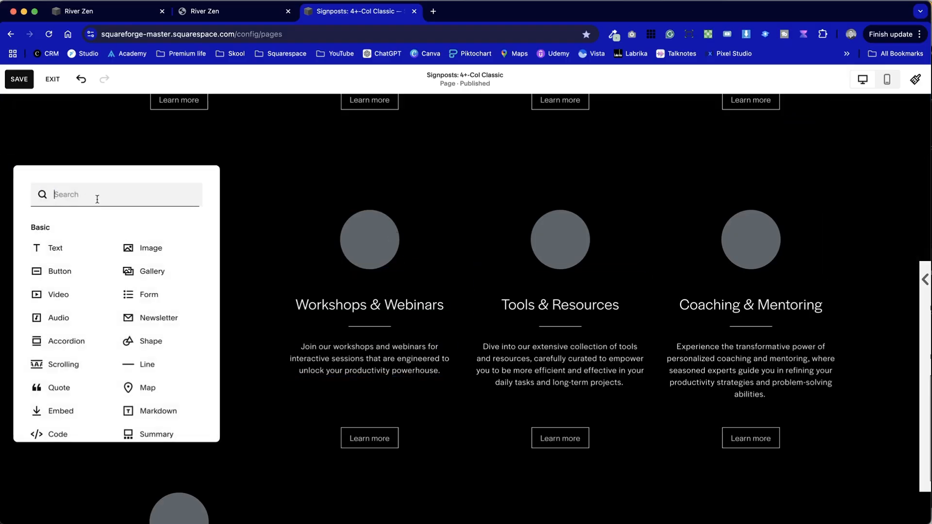
{"action": "left_click", "coordinate": [151, 248]}
{"action": "left_click_drag", "start_coordinate": [216, 281], "coordinate": [215, 245]}
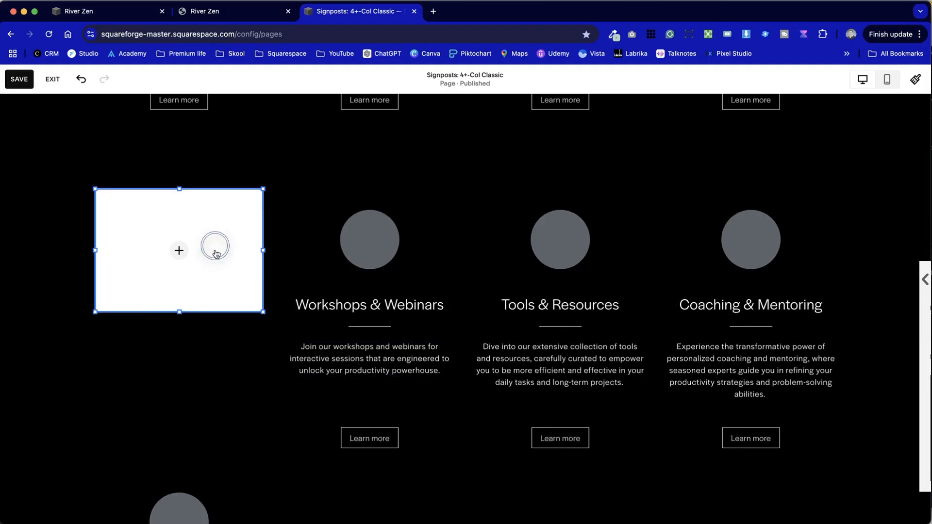
{"action": "mouse_move", "coordinate": [190, 251]}
{"action": "left_mouse_down"}
{"action": "mouse_move", "coordinate": [192, 243]}
{"action": "mouse_move", "coordinate": [189, 267]}
{"action": "left_mouse_up"}
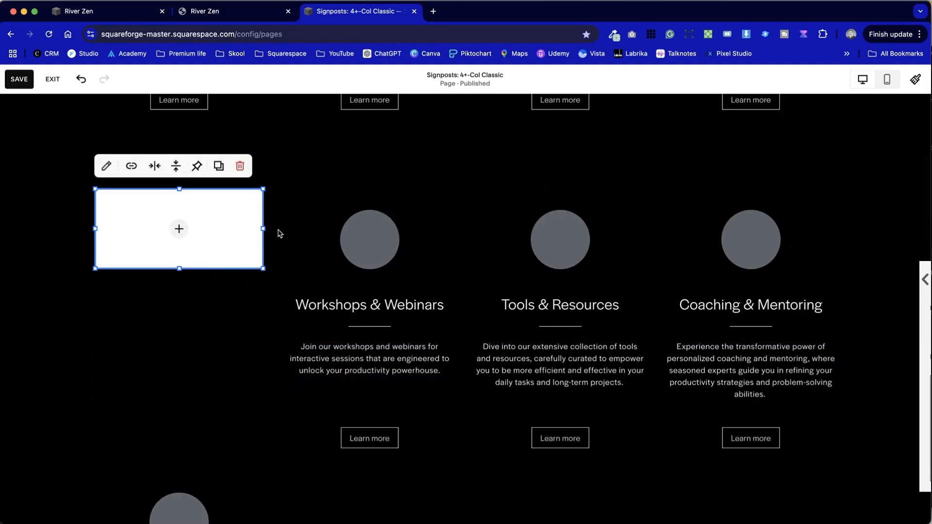
{"action": "left_click", "coordinate": [250, 313]}
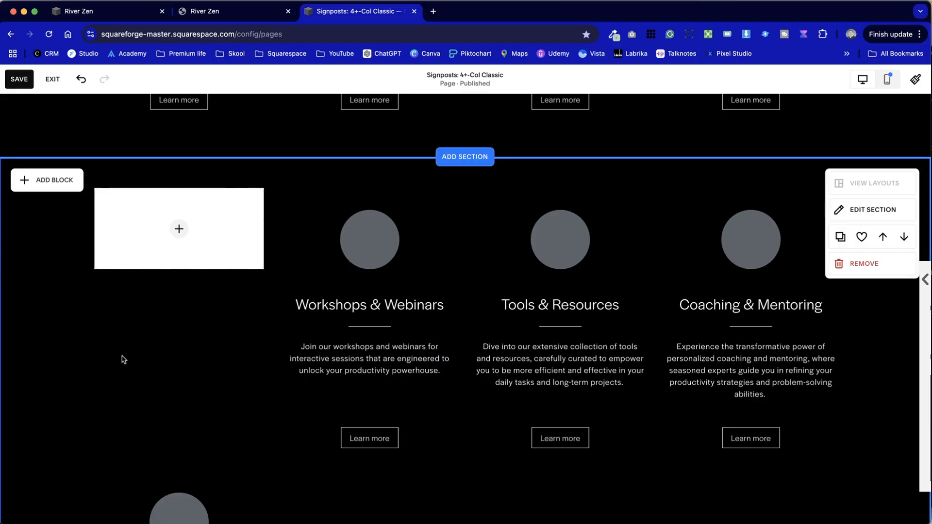
Step: Add a text block and place it just below the new image placeholder, level with the other cards' titles
{"action": "left_click", "coordinate": [57, 184]}
{"action": "left_click", "coordinate": [58, 248]}
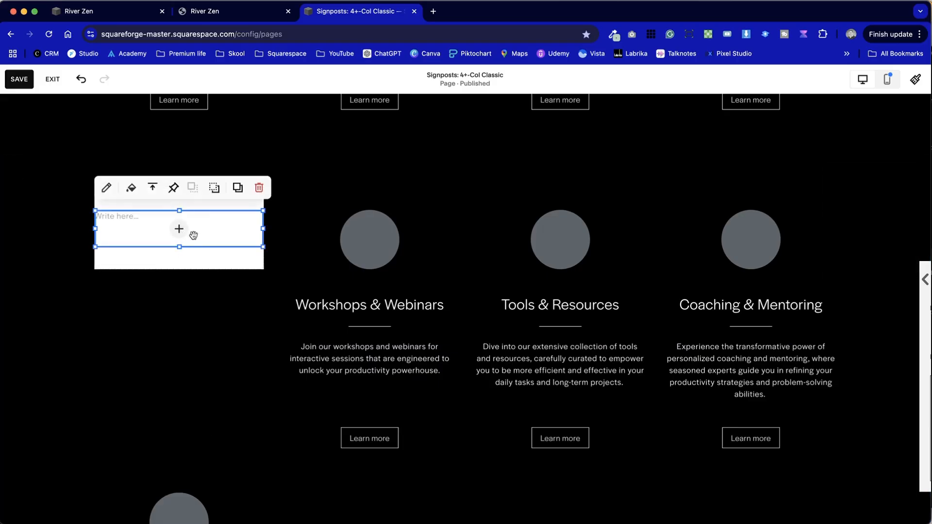
{"action": "left_click_drag", "start_coordinate": [207, 248], "coordinate": [200, 316]}
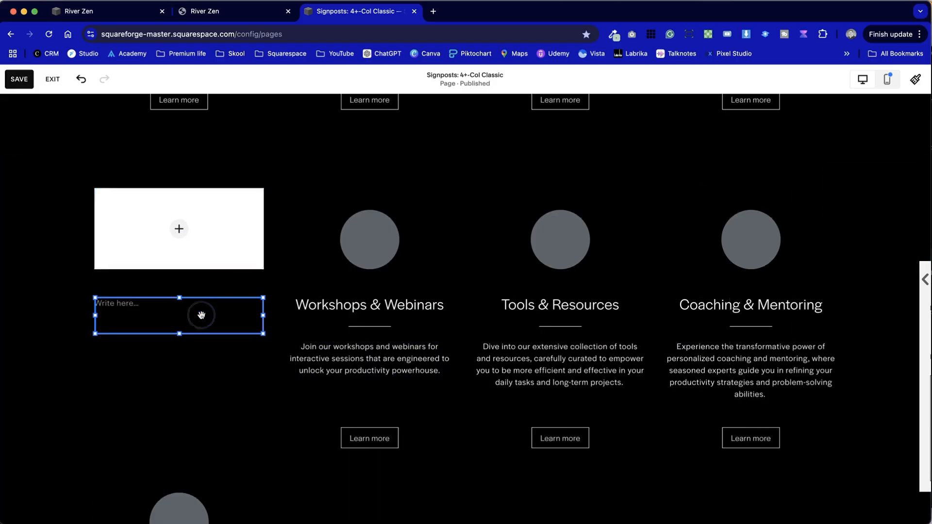
{"action": "left_click", "coordinate": [124, 303]}
Step: Copy the Custom Solutions heading from the original card and paste it into the new text block
{"action": "scroll", "coordinate": [127, 339], "scroll_direction": "down", "scroll_amount": 5}
{"action": "left_click", "coordinate": [189, 341]}
{"action": "triple_click", "coordinate": [193, 358]}
{"action": "key", "text": "ctrl+c"}
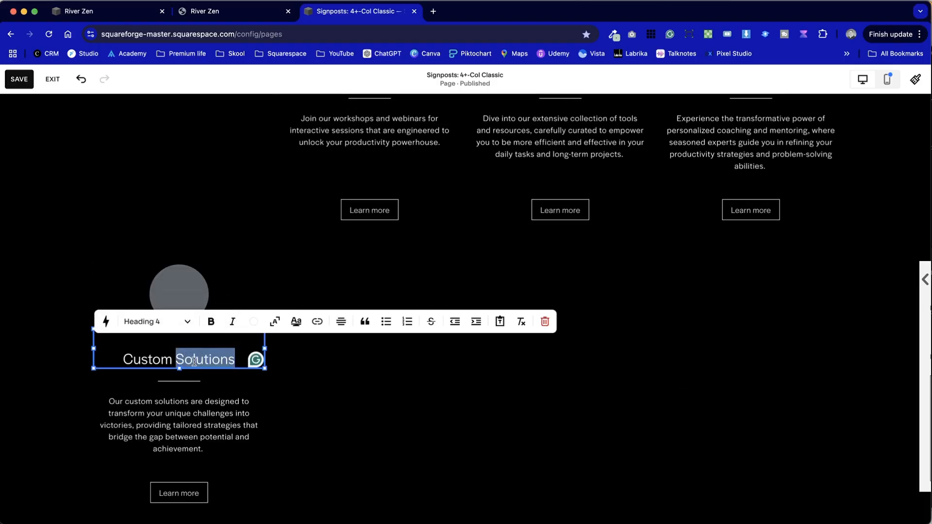
{"action": "scroll", "coordinate": [193, 349], "scroll_direction": "up", "scroll_amount": 3}
{"action": "left_click", "coordinate": [152, 194]}
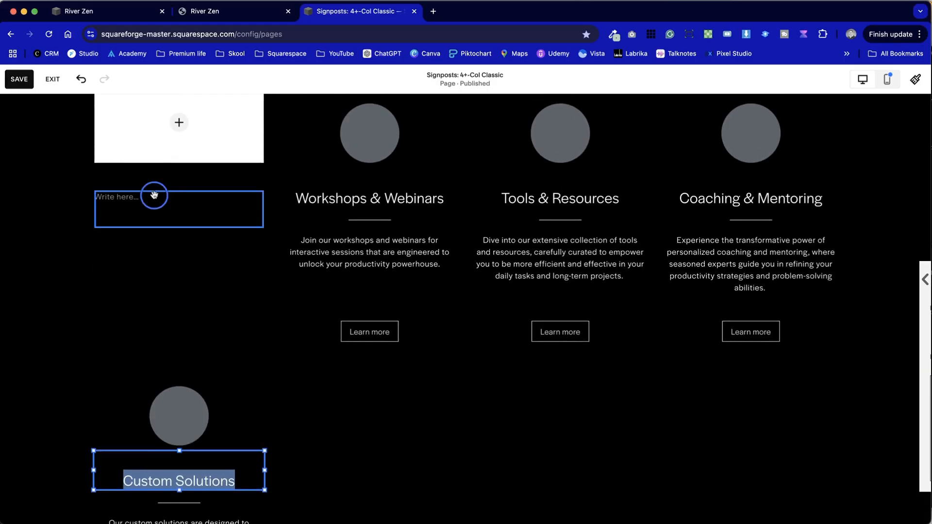
{"action": "left_click", "coordinate": [136, 197]}
{"action": "key", "text": "ctrl+v"}
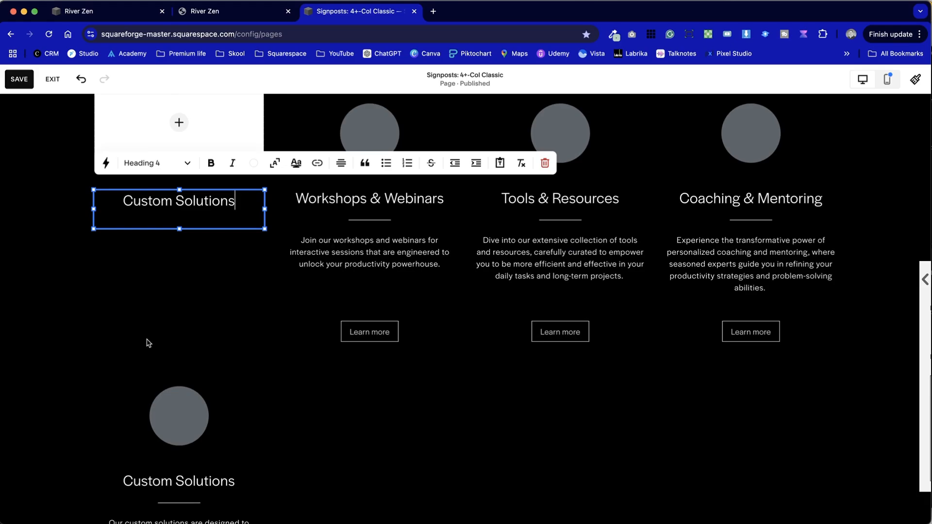
Step: Format the new Custom Solutions text as Paragraph 2 and align it left
{"action": "left_click", "coordinate": [165, 163]}
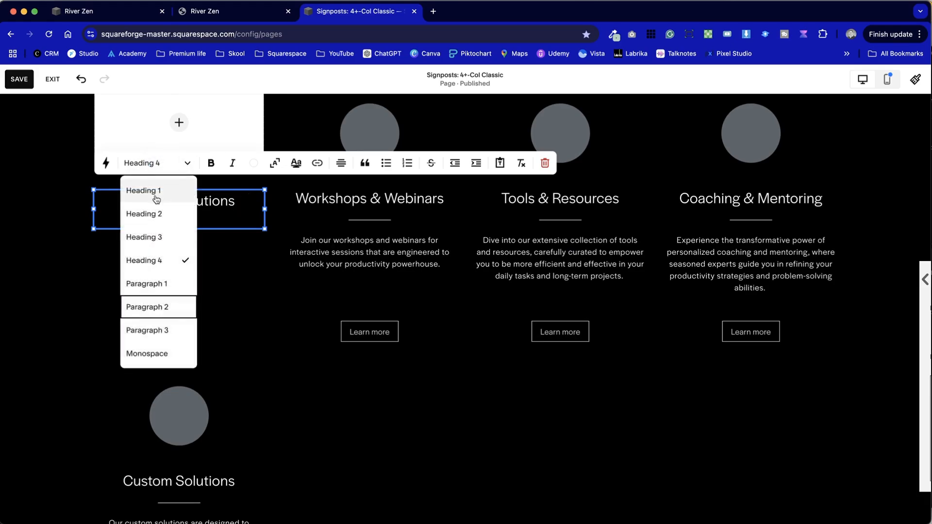
{"action": "left_click", "coordinate": [158, 307]}
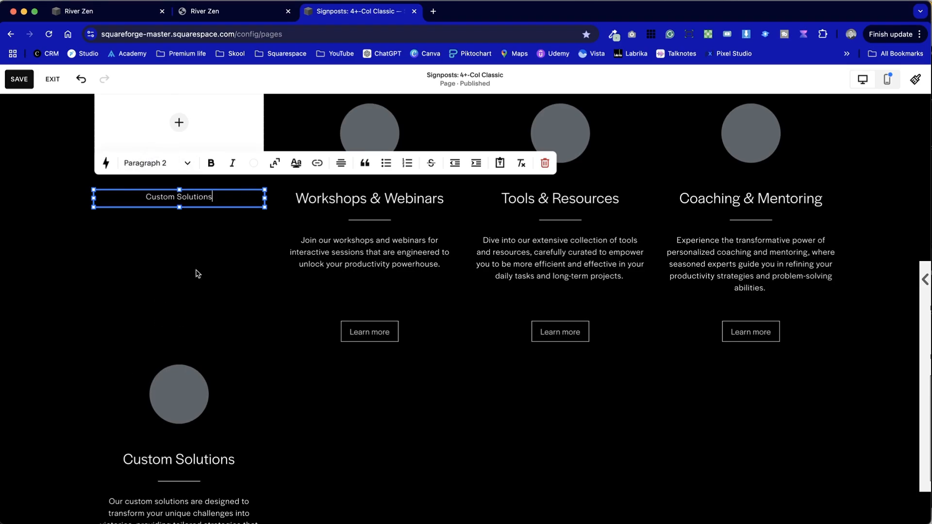
{"action": "left_click", "coordinate": [340, 165]}
{"action": "left_click", "coordinate": [311, 187]}
{"action": "left_click", "coordinate": [175, 244]}
Step: Duplicate the left-aligned Custom Solutions text block and place the copy beneath it, level with the other cards' descriptions
{"action": "scroll", "coordinate": [175, 245], "scroll_direction": "up", "scroll_amount": 2}
{"action": "left_click", "coordinate": [173, 245]}
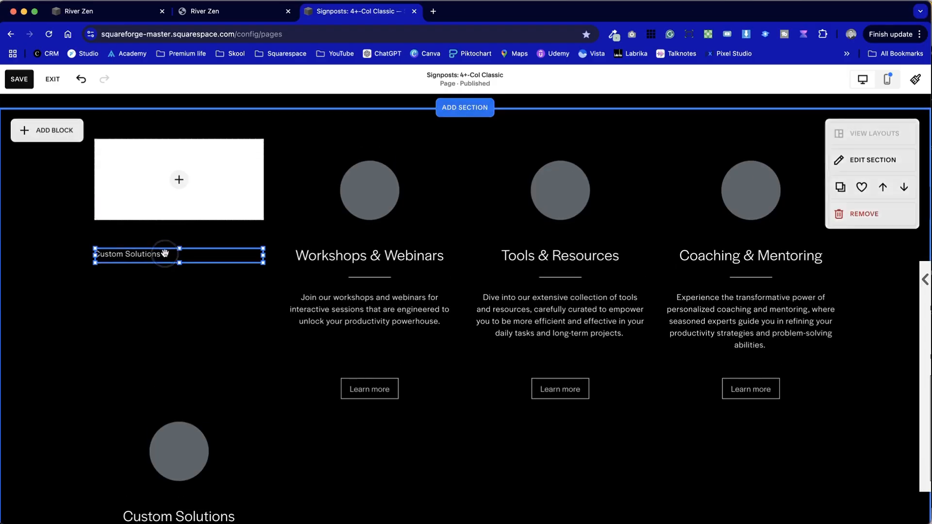
{"action": "left_click_drag", "start_coordinate": [206, 245], "coordinate": [214, 294]}
{"action": "left_click", "coordinate": [217, 357]}
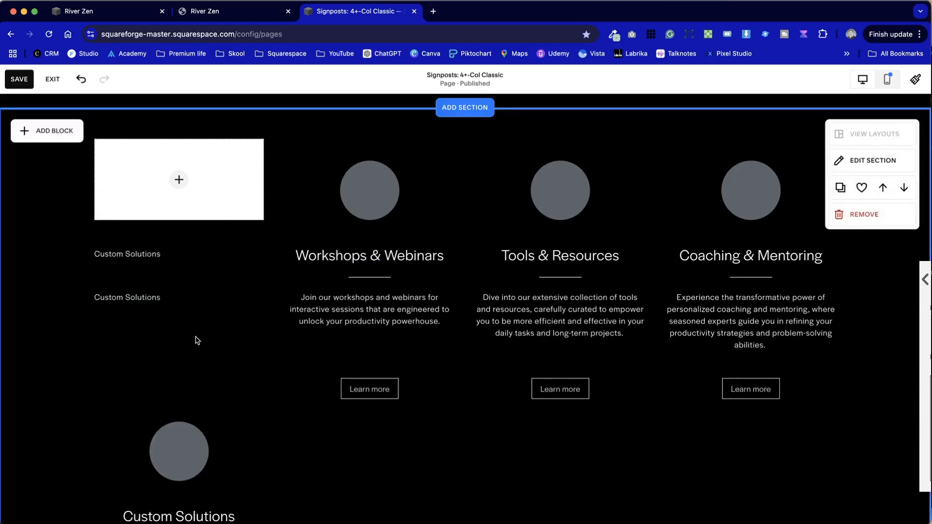
Step: Add a line block and place it between the two Custom Solutions text blocks
{"action": "left_click", "coordinate": [67, 129]}
{"action": "left_click", "coordinate": [152, 340]}
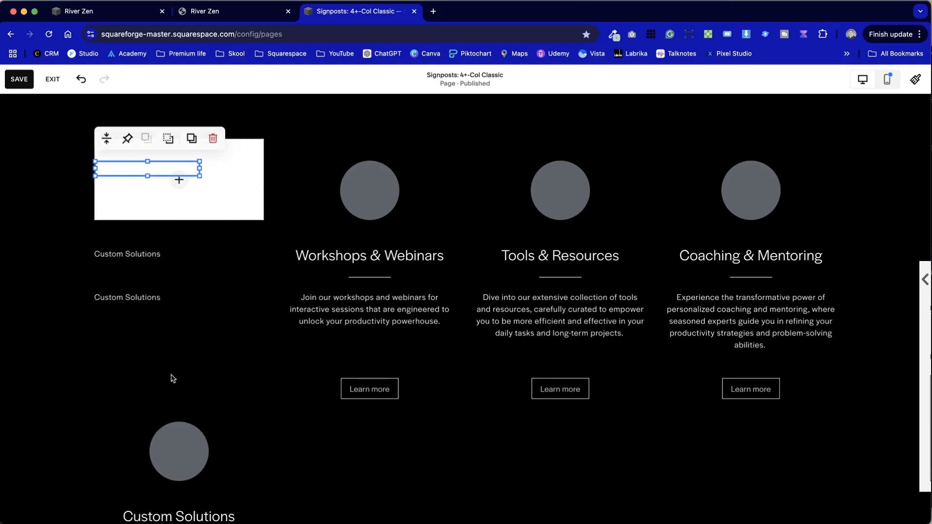
{"action": "left_click_drag", "start_coordinate": [163, 170], "coordinate": [194, 279]}
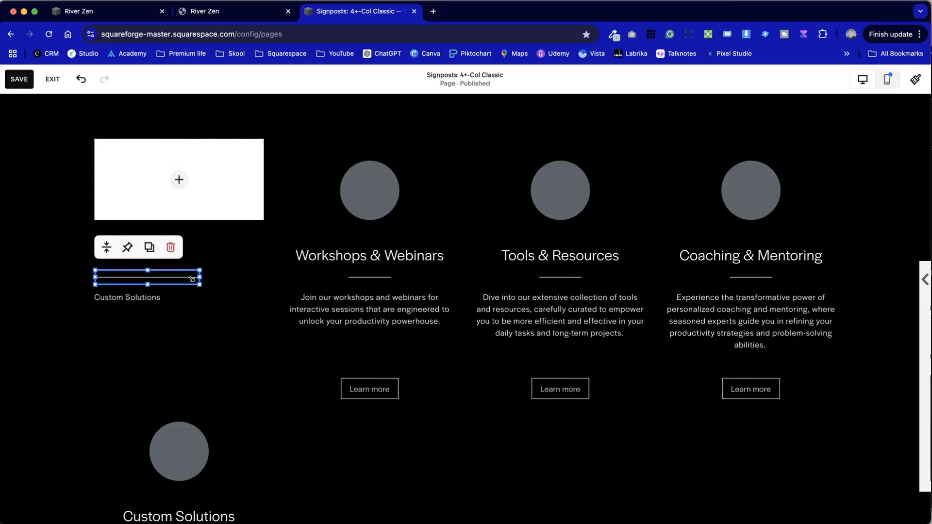
{"action": "left_click", "coordinate": [166, 346]}
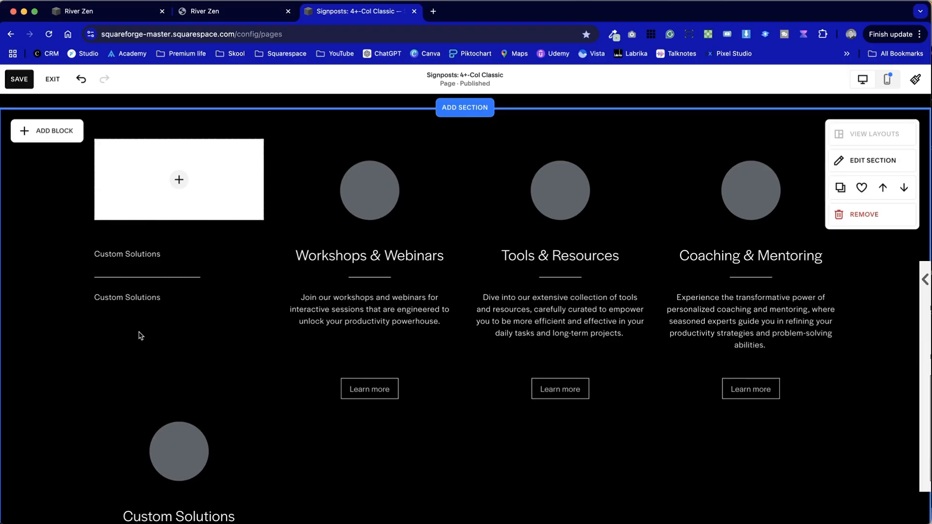
Step: Add a Learn more button block and place it below the second Custom Solutions text block
{"action": "left_click", "coordinate": [73, 129]}
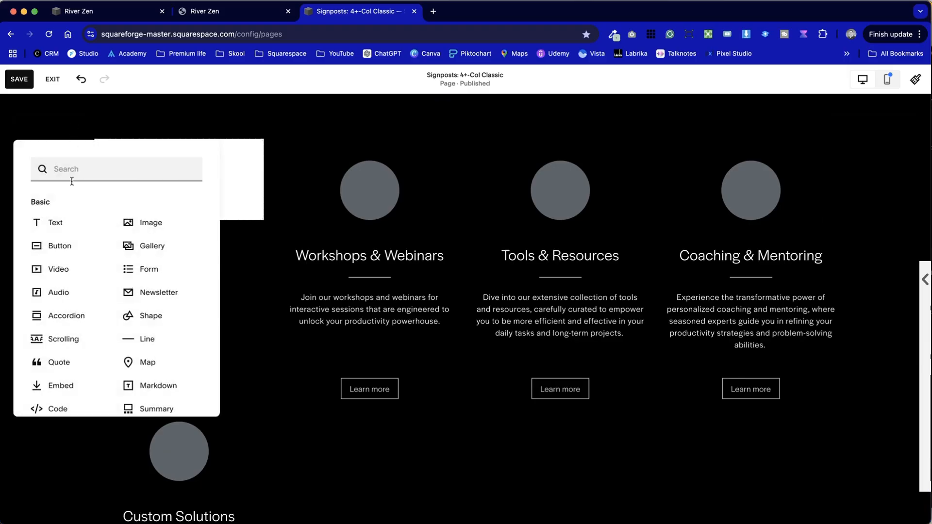
{"action": "left_click", "coordinate": [79, 247]}
{"action": "left_click_drag", "start_coordinate": [160, 193], "coordinate": [161, 329]}
{"action": "left_click", "coordinate": [196, 338]}
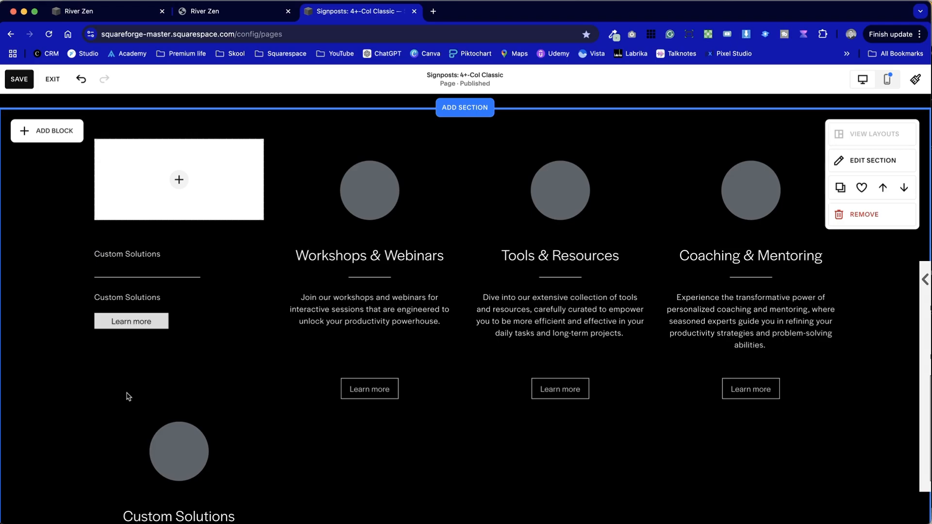
{"action": "left_click", "coordinate": [58, 137]}
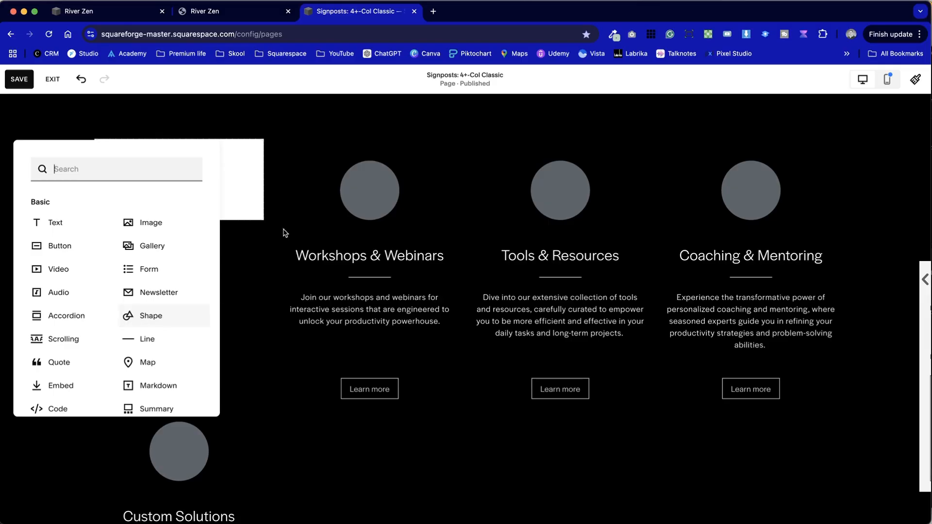
{"action": "left_click", "coordinate": [265, 290]}
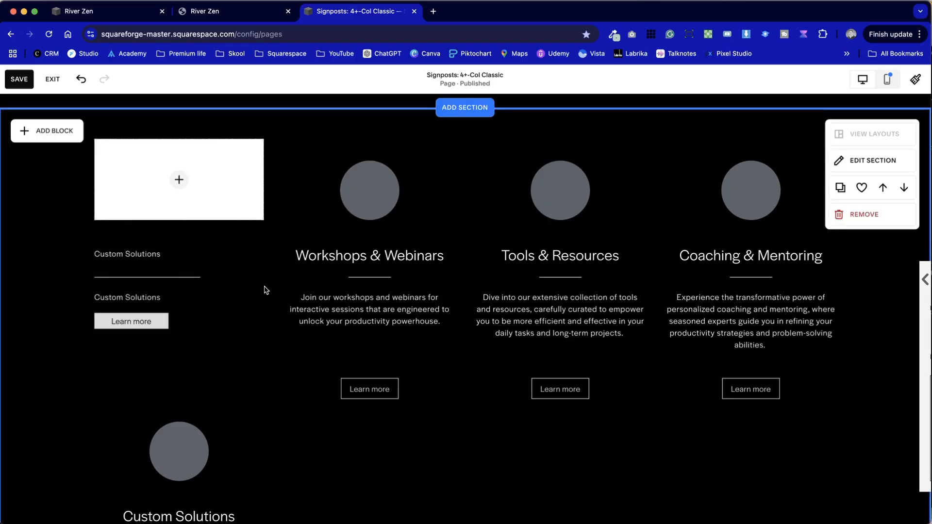
Step: Copy the full description paragraph from the original Custom Solutions card below the new one
{"action": "scroll", "coordinate": [265, 290], "scroll_direction": "down", "scroll_amount": 2}
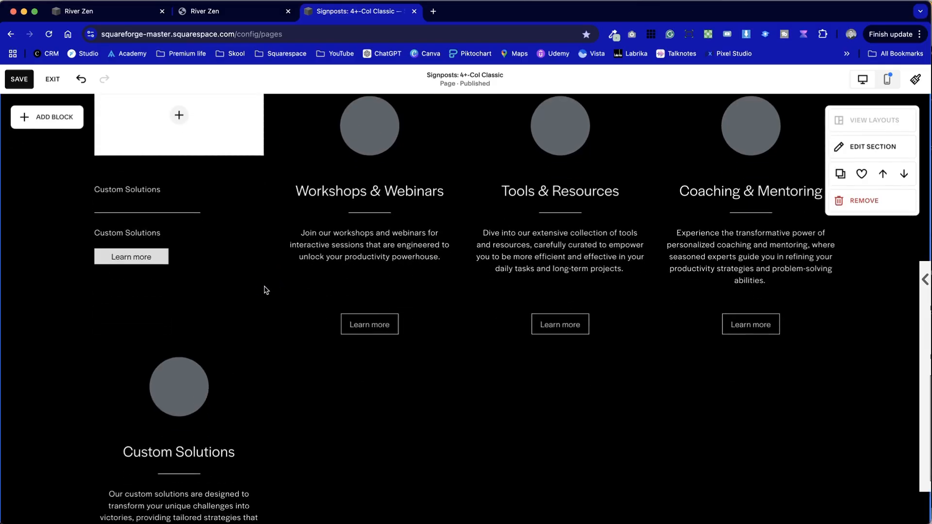
{"action": "scroll", "coordinate": [265, 291], "scroll_direction": "down", "scroll_amount": 4}
{"action": "left_click", "coordinate": [202, 374]}
{"action": "key", "text": "super+a"}
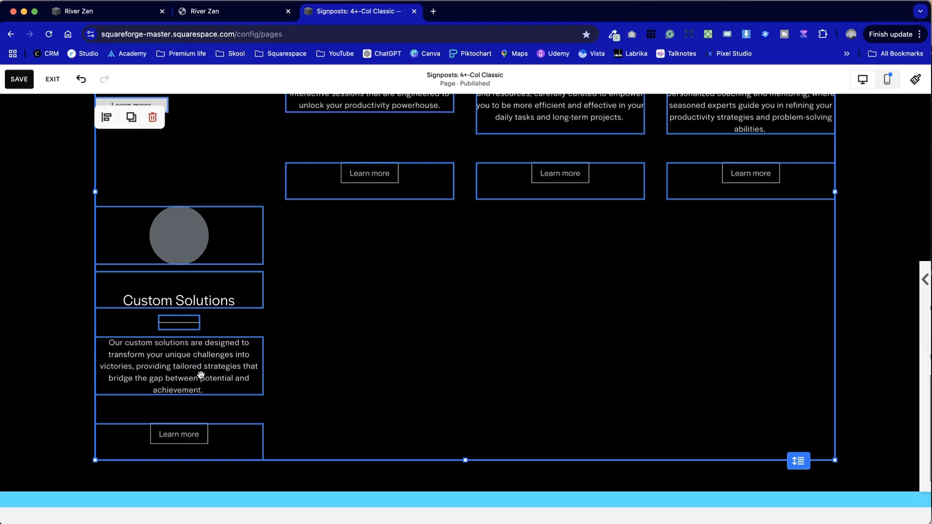
{"action": "left_click", "coordinate": [191, 354]}
{"action": "double_click", "coordinate": [213, 355]}
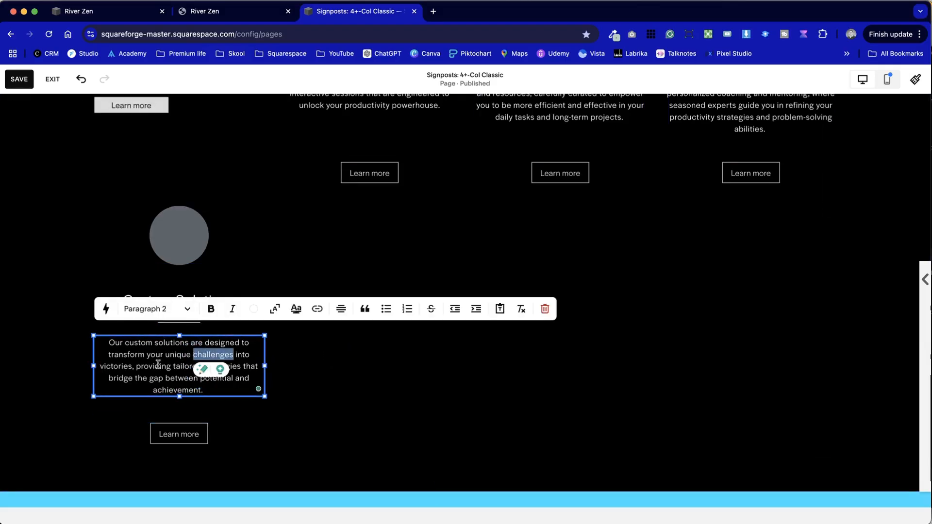
{"action": "key", "text": "super+a"}
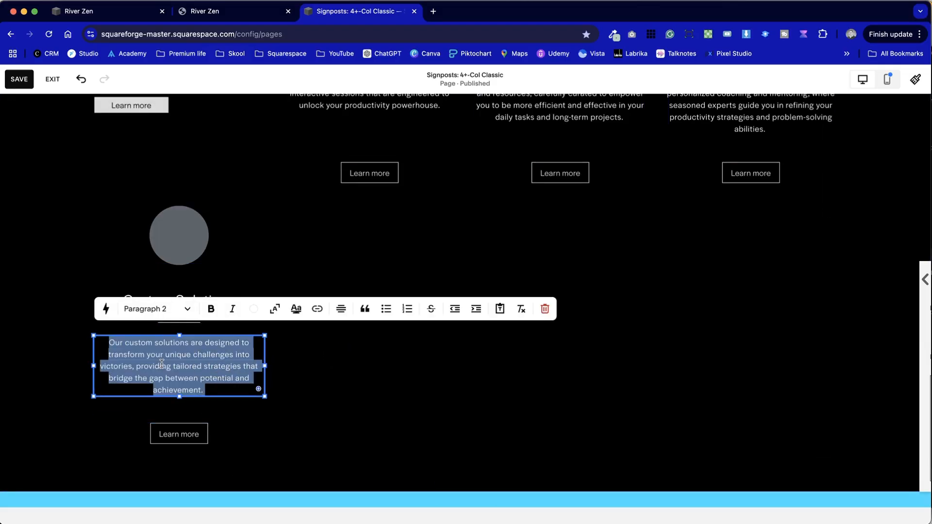
Step: Replace the second Custom Solutions text in the new card with the copied description paragraph
{"action": "left_click", "coordinate": [105, 235]}
{"action": "scroll", "coordinate": [103, 234], "scroll_direction": "up", "scroll_amount": 5}
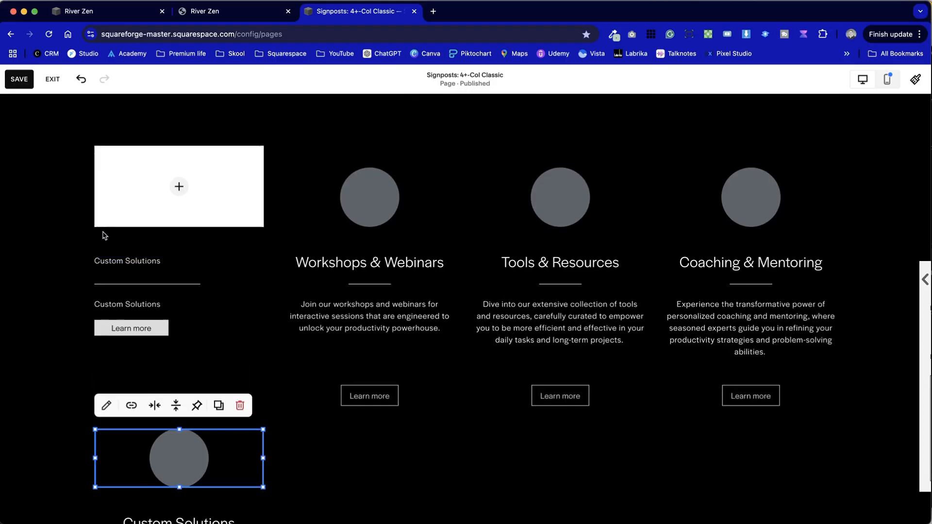
{"action": "left_click", "coordinate": [129, 327]}
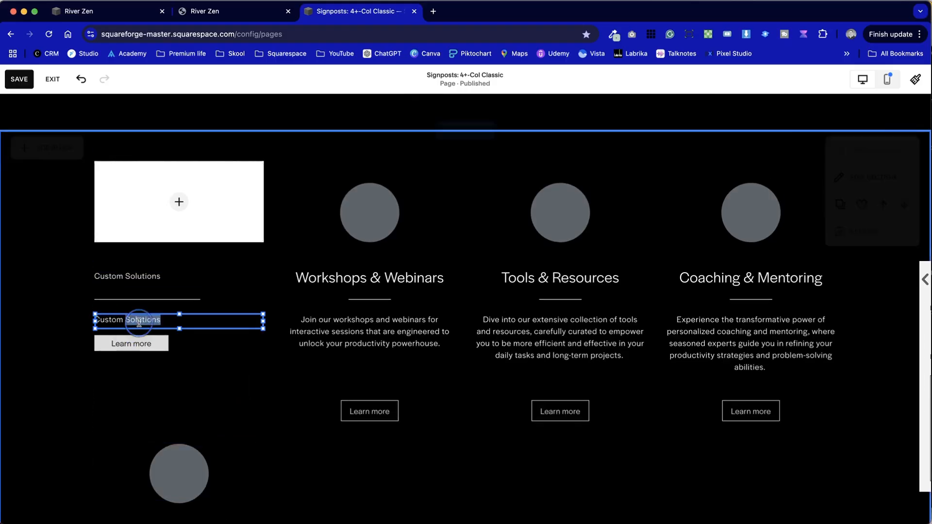
{"action": "double_click", "coordinate": [141, 320]}
{"action": "key", "text": "super+a"}
{"action": "key", "text": "super+z"}
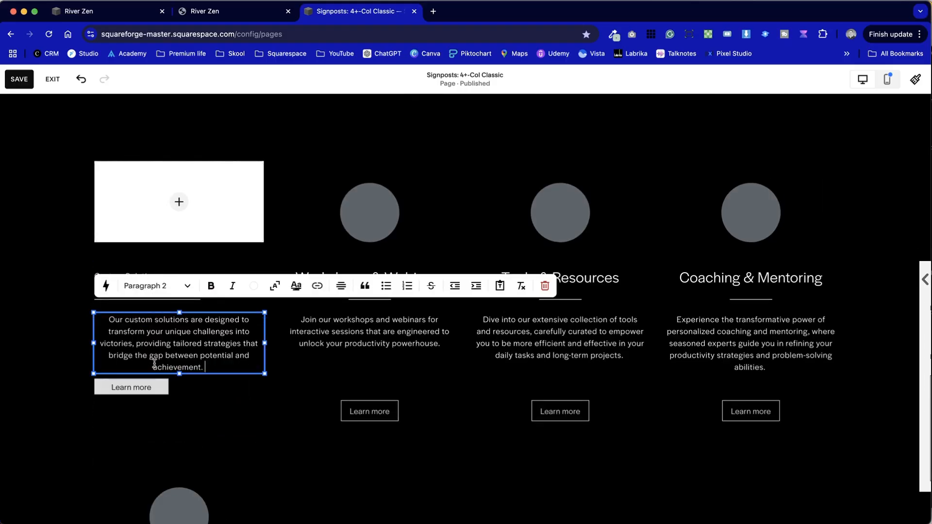
{"action": "left_click", "coordinate": [193, 405]}
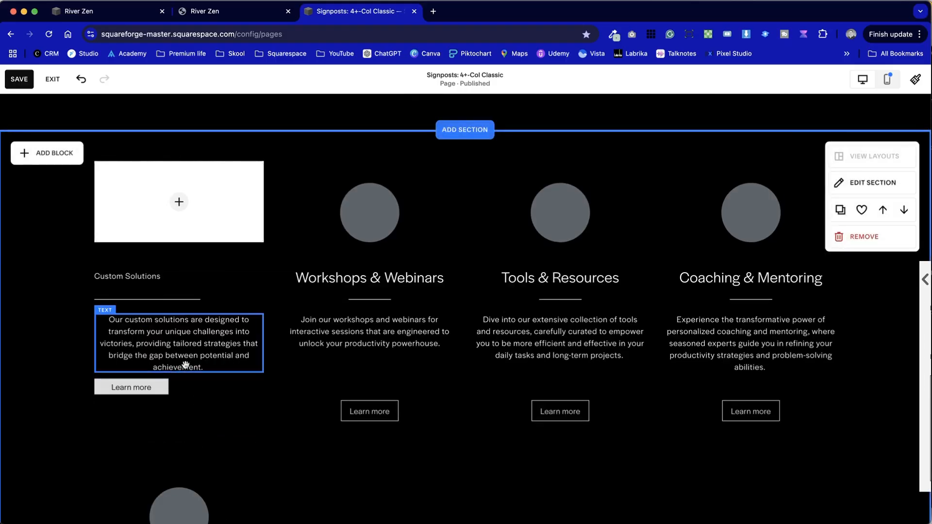
Step: Try left, right and justified alignment on the new card's description and return it to centred
{"action": "double_click", "coordinate": [146, 343]}
{"action": "left_click", "coordinate": [119, 326]}
{"action": "left_click_drag", "start_coordinate": [110, 318], "coordinate": [262, 374]}
{"action": "left_click", "coordinate": [345, 288]}
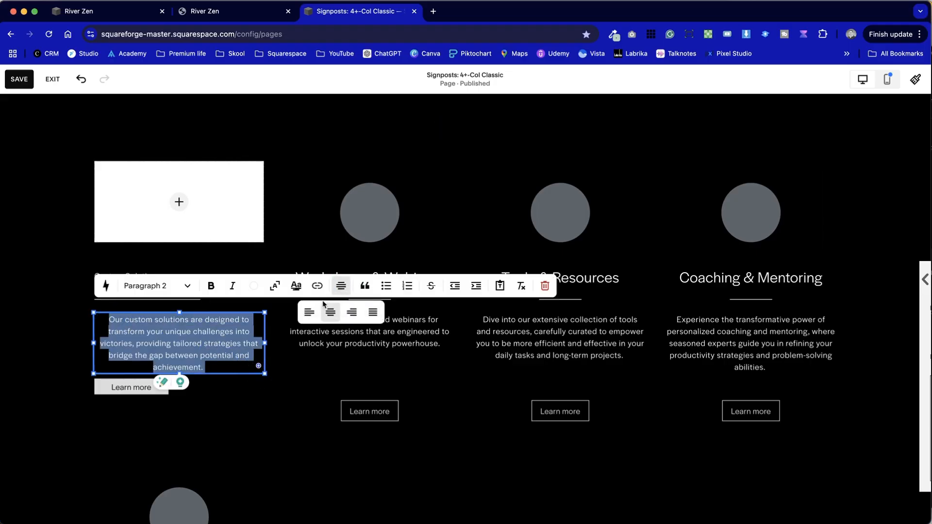
{"action": "left_click", "coordinate": [309, 312]}
{"action": "left_click", "coordinate": [332, 312]}
{"action": "left_click", "coordinate": [352, 312]}
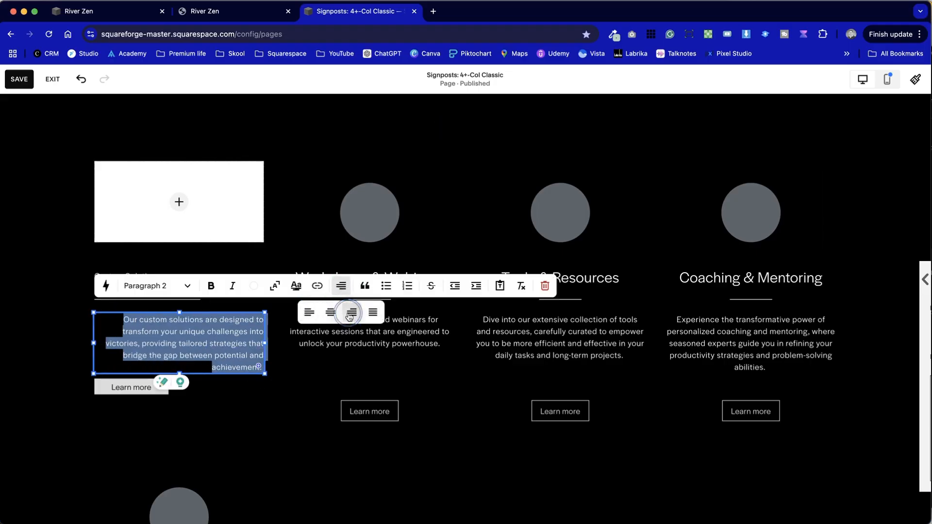
{"action": "left_click", "coordinate": [373, 312]}
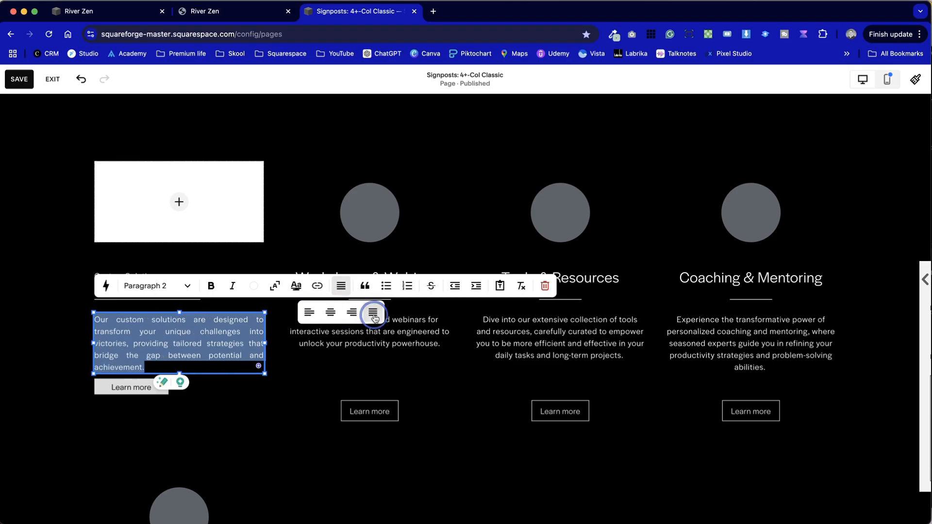
{"action": "left_click", "coordinate": [330, 312]}
{"action": "left_click", "coordinate": [373, 312]}
{"action": "left_click", "coordinate": [318, 317]}
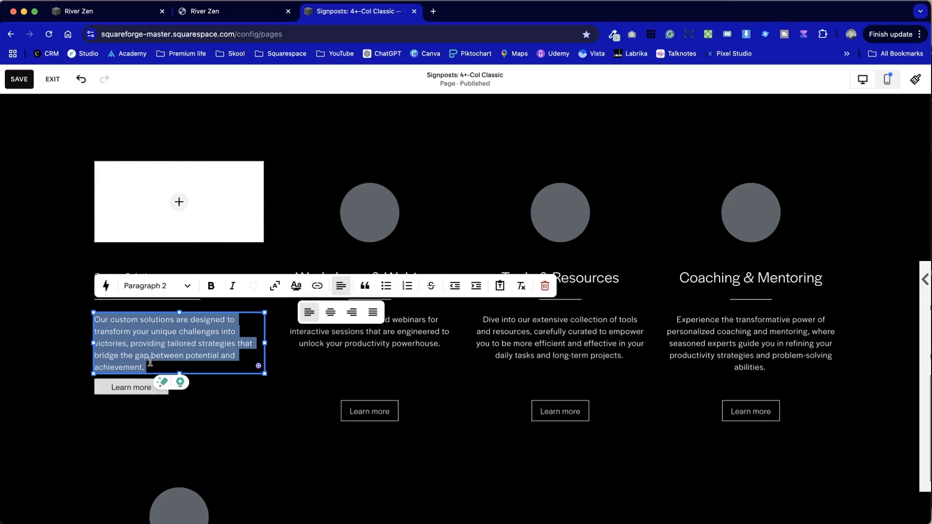
{"action": "left_click", "coordinate": [330, 312]}
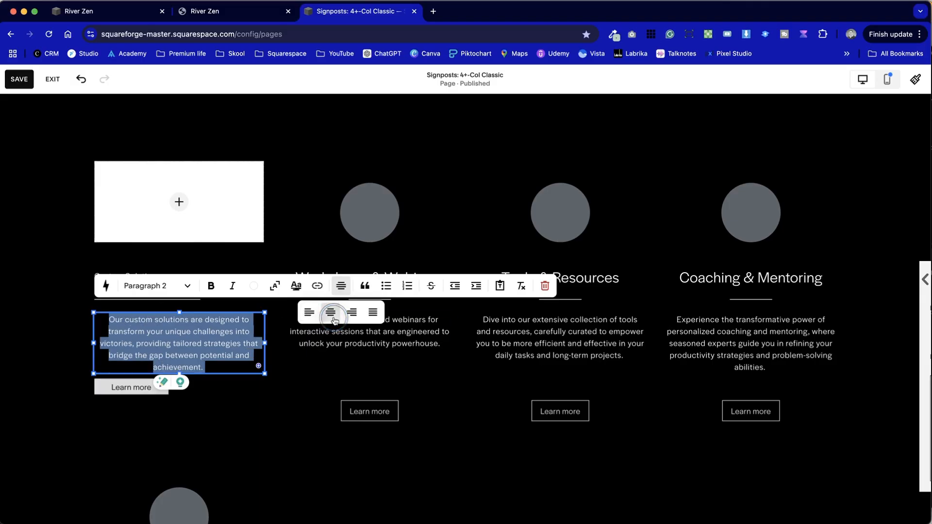
{"action": "left_click", "coordinate": [239, 415]}
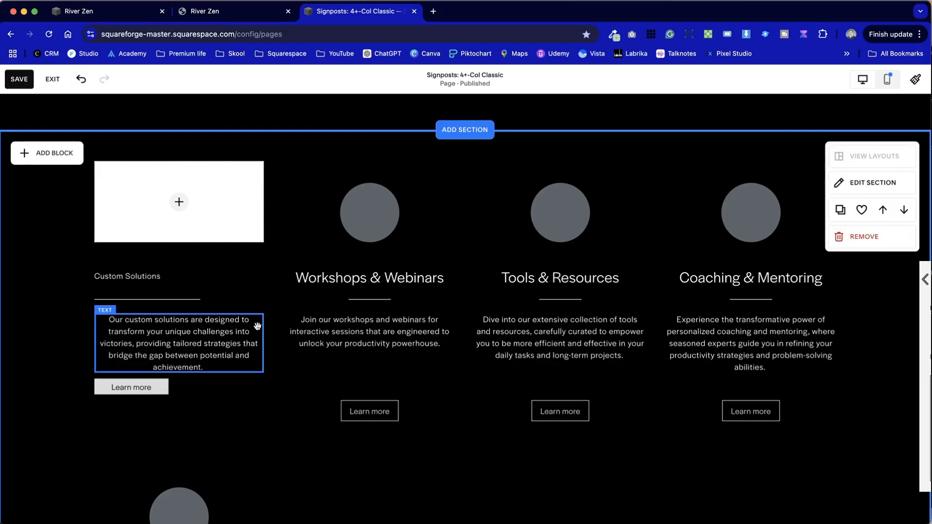
{"action": "double_click", "coordinate": [207, 364]}
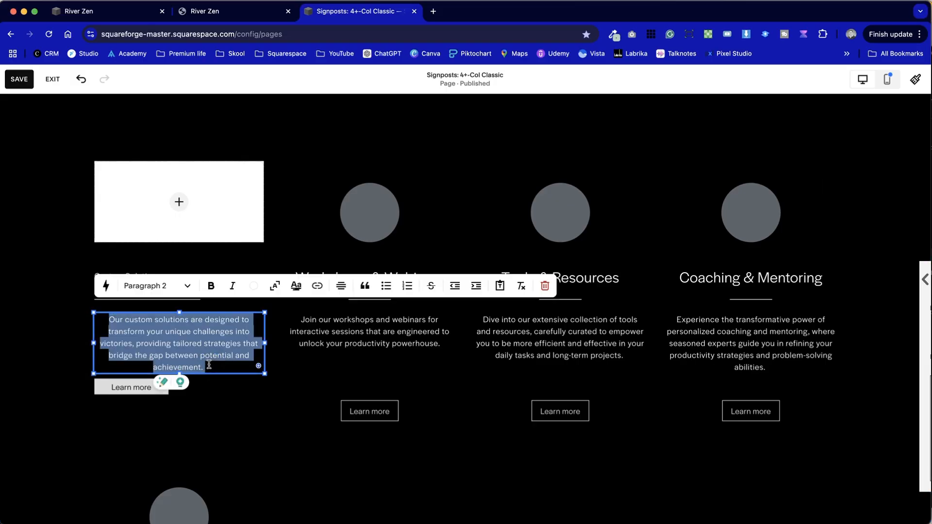
{"action": "left_click", "coordinate": [241, 453]}
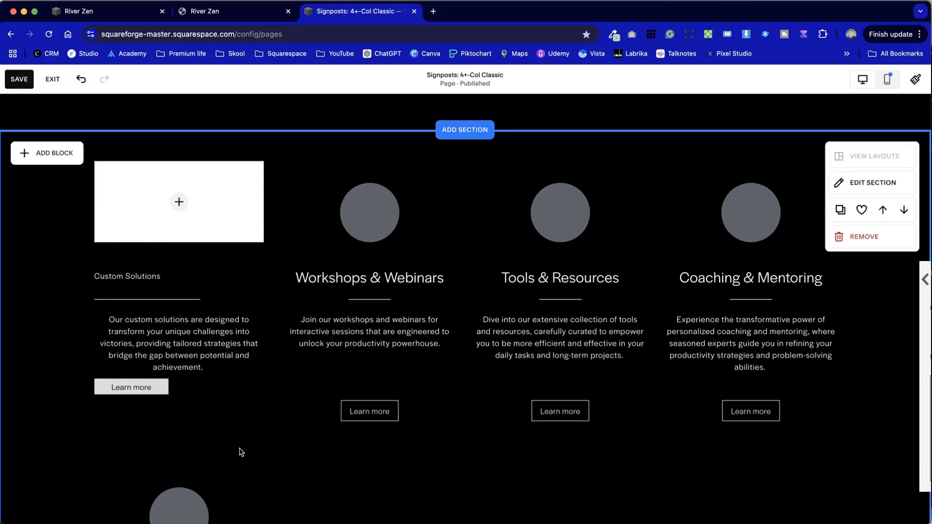
Step: Centre the new card's Custom Solutions title and format it as Heading 4
{"action": "left_click", "coordinate": [176, 276]}
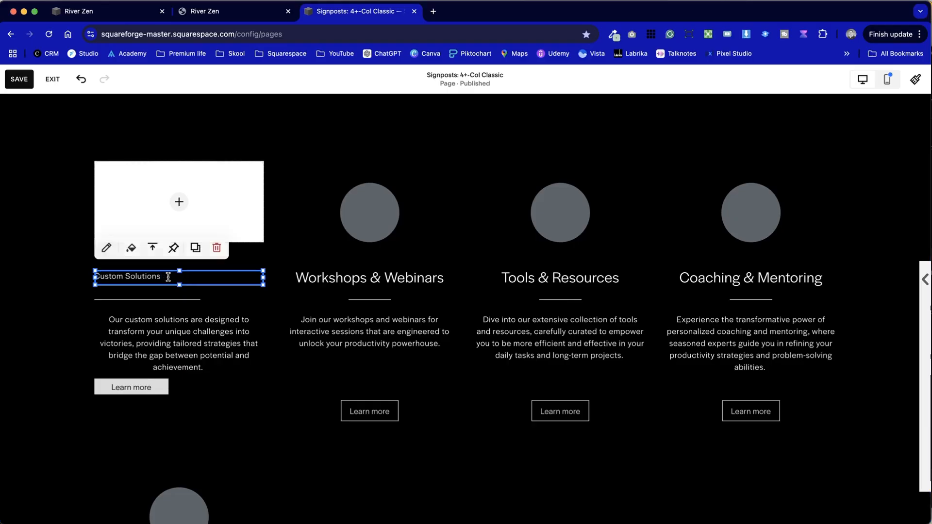
{"action": "left_click", "coordinate": [176, 276]}
{"action": "left_click", "coordinate": [341, 242]}
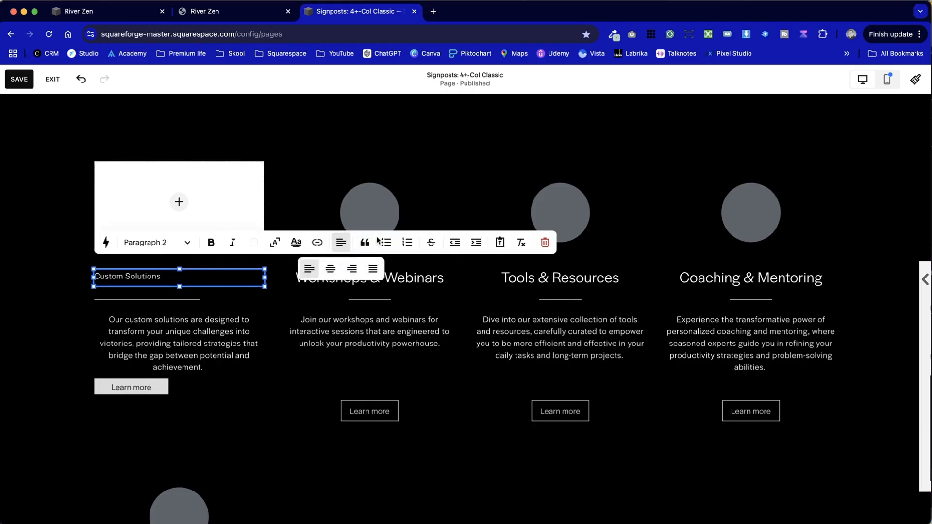
{"action": "left_click", "coordinate": [332, 268]}
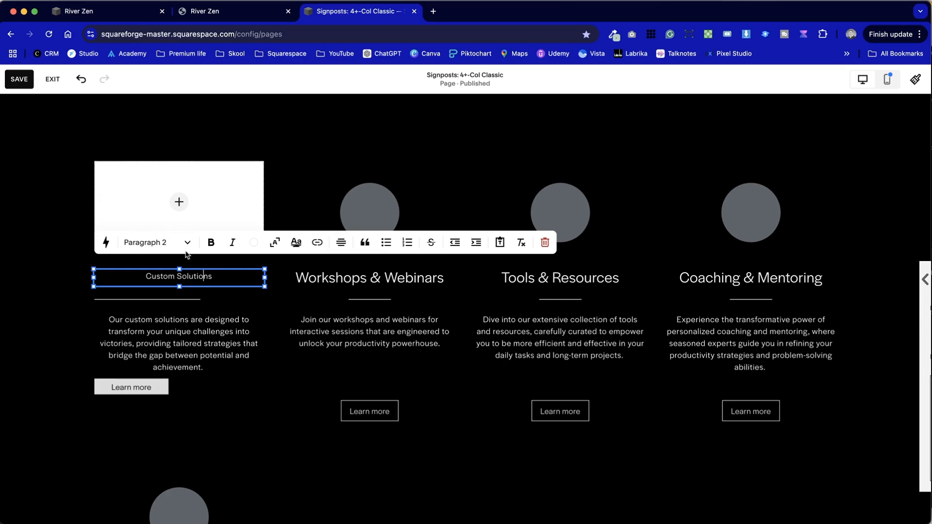
{"action": "left_click", "coordinate": [156, 243]}
{"action": "left_click", "coordinate": [167, 281]}
{"action": "left_click", "coordinate": [52, 350]}
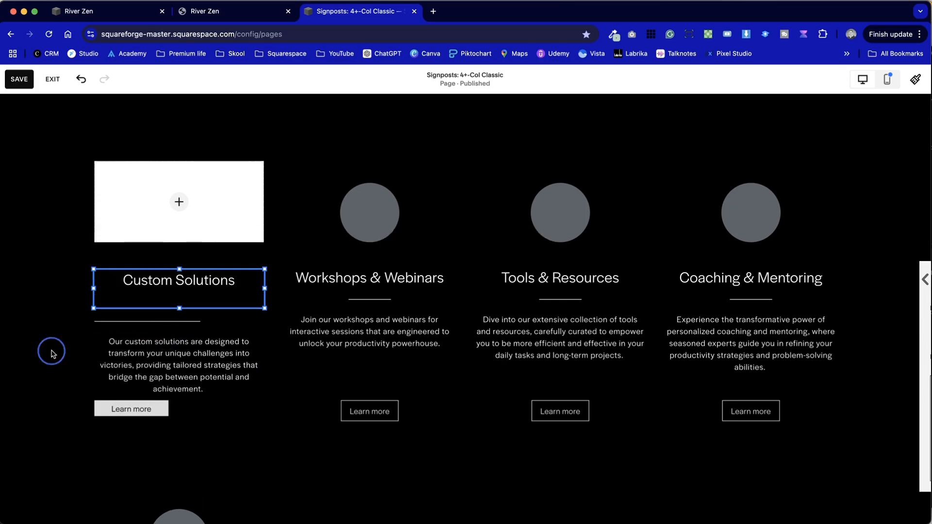
Step: Move the new card's line level with the other cards' divider lines and raise the Custom Solutions heading block just above it
{"action": "left_click", "coordinate": [185, 320]}
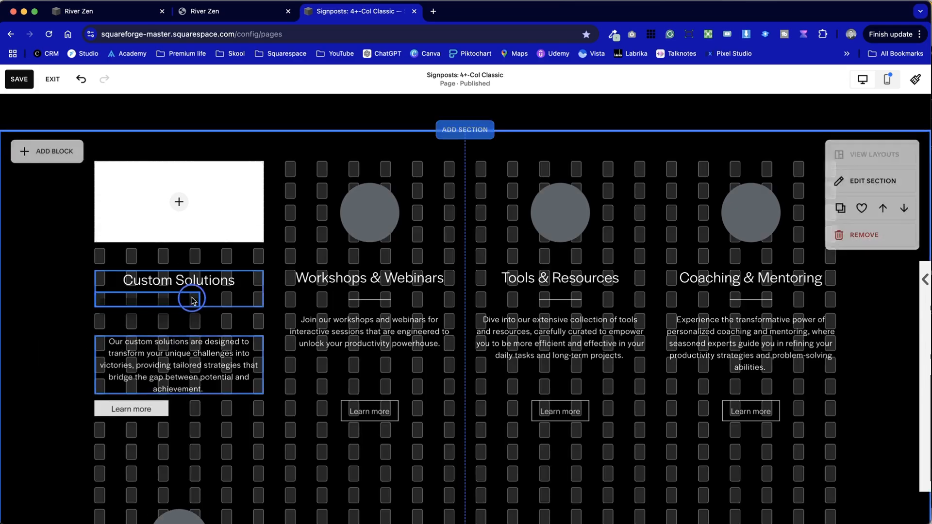
{"action": "left_click", "coordinate": [231, 304]}
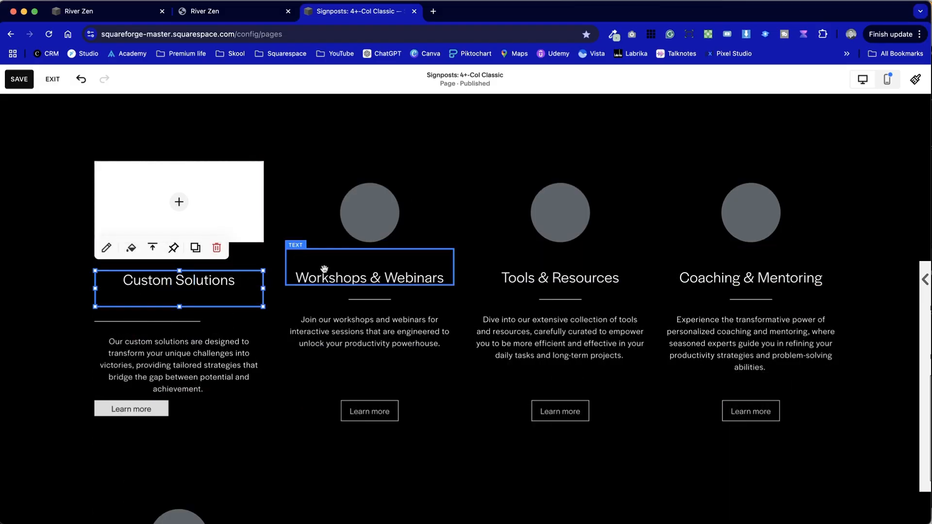
{"action": "left_click", "coordinate": [69, 313]}
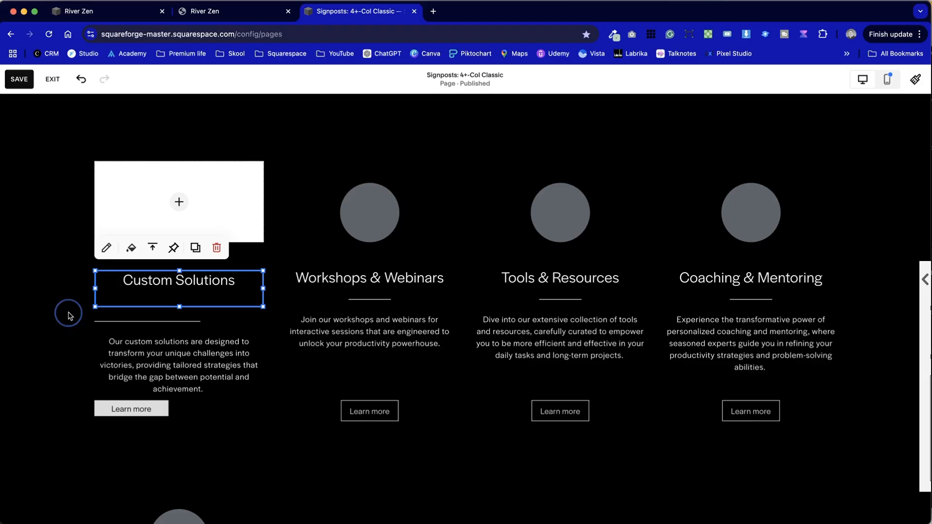
{"action": "left_click_drag", "start_coordinate": [157, 324], "coordinate": [158, 304]}
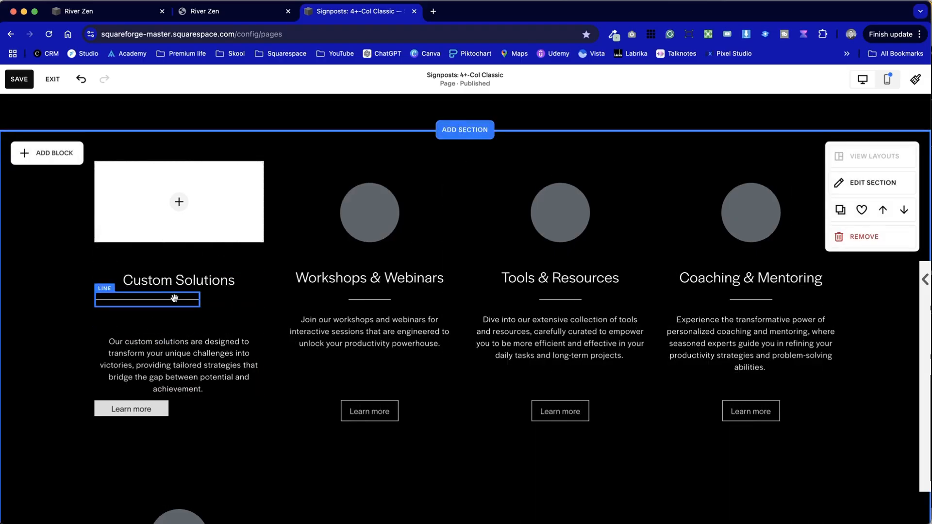
{"action": "left_click", "coordinate": [194, 286]}
{"action": "left_click_drag", "start_coordinate": [235, 286], "coordinate": [238, 264]}
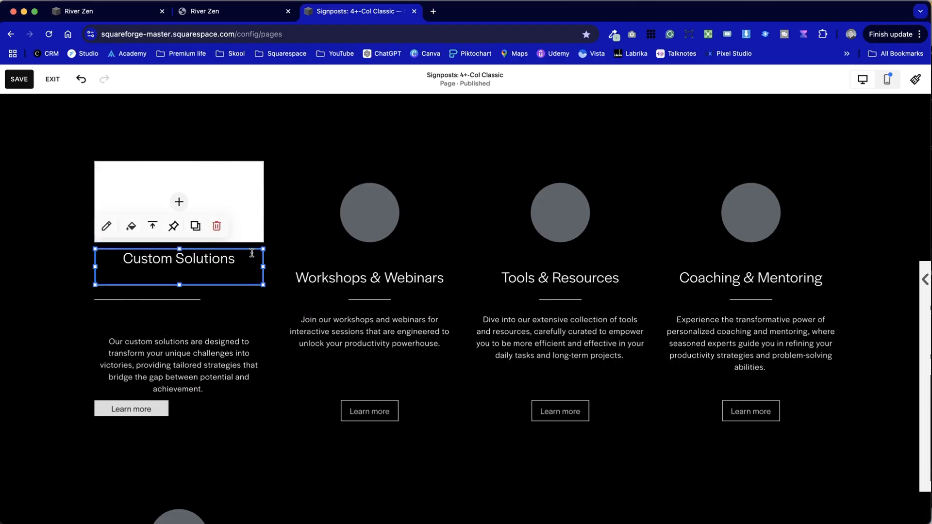
Step: Shorten the line from both ends to match the other cards' centred dividers, and move the description up level with the neighbouring descriptions
{"action": "left_click", "coordinate": [217, 306]}
{"action": "mouse_move", "coordinate": [190, 298]}
{"action": "left_mouse_down"}
{"action": "mouse_move", "coordinate": [235, 297]}
{"action": "mouse_move", "coordinate": [234, 305]}
{"action": "mouse_move", "coordinate": [200, 300]}
{"action": "left_mouse_up"}
{"action": "left_click_drag", "start_coordinate": [138, 298], "coordinate": [169, 299]}
{"action": "left_click", "coordinate": [89, 306]}
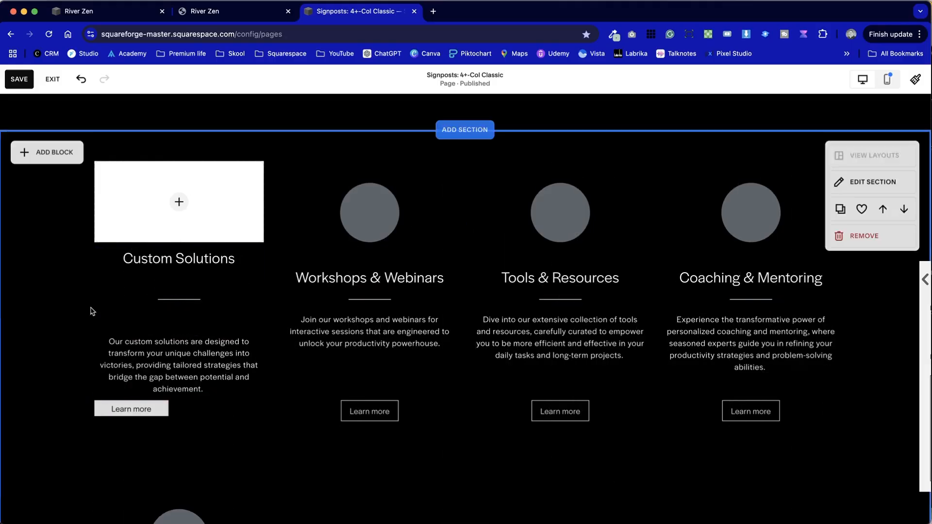
{"action": "left_click_drag", "start_coordinate": [221, 357], "coordinate": [222, 340]}
{"action": "left_click", "coordinate": [247, 416]}
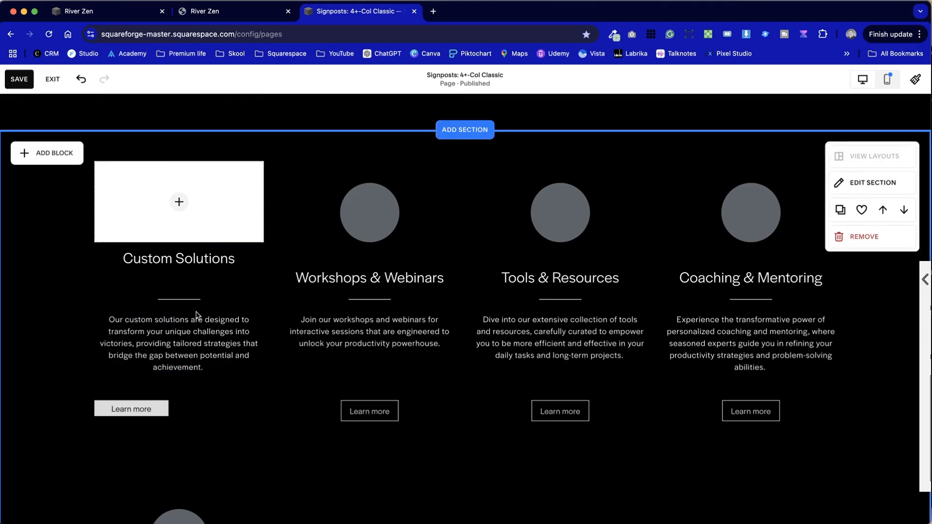
Step: Align the Custom Solutions heading text to the bottom of its block, level with the other card headings
{"action": "left_click", "coordinate": [204, 266]}
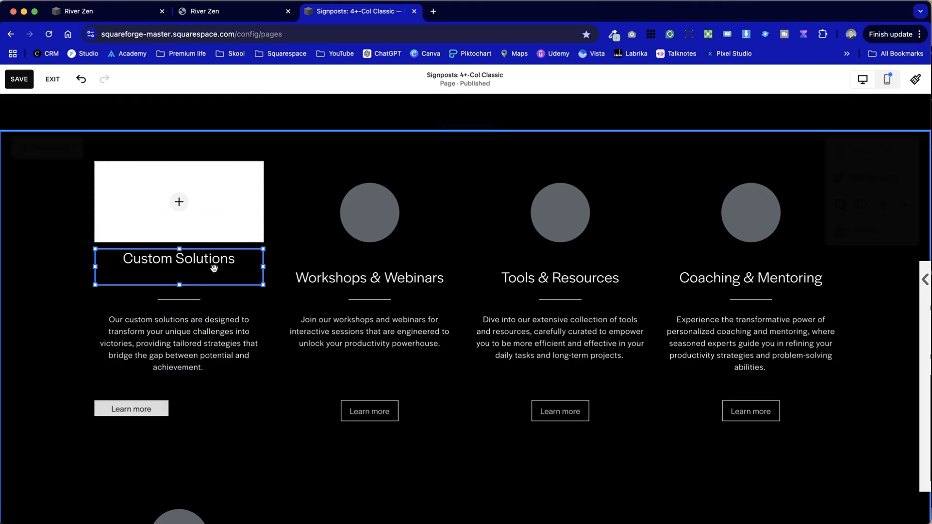
{"action": "left_click", "coordinate": [195, 258]}
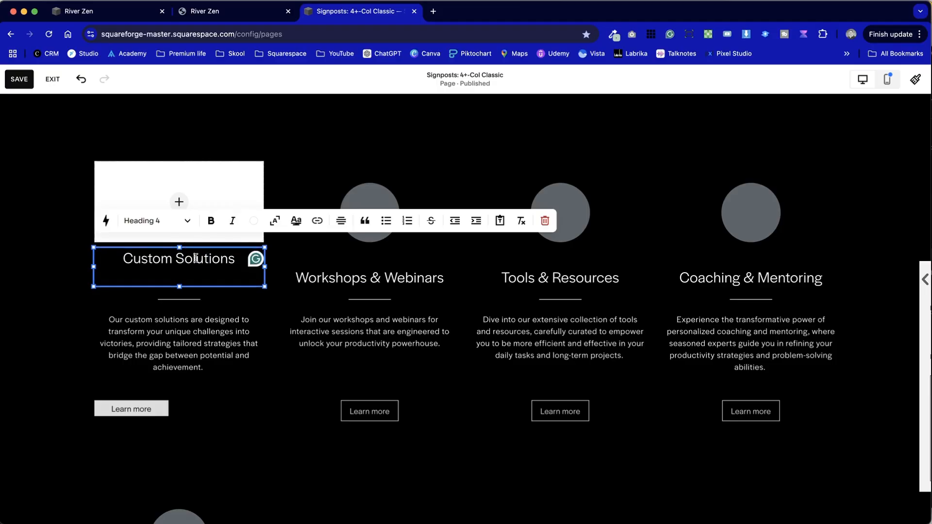
{"action": "left_click", "coordinate": [252, 276]}
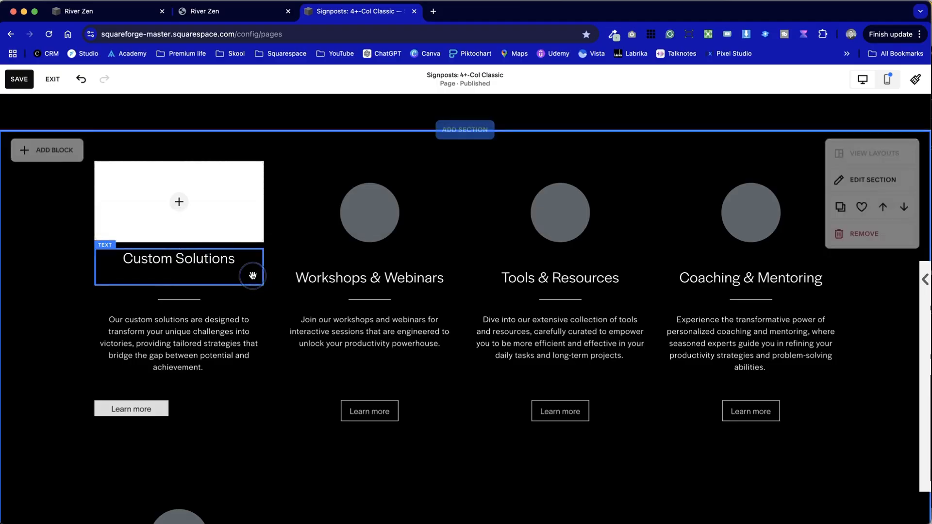
{"action": "left_click", "coordinate": [199, 260]}
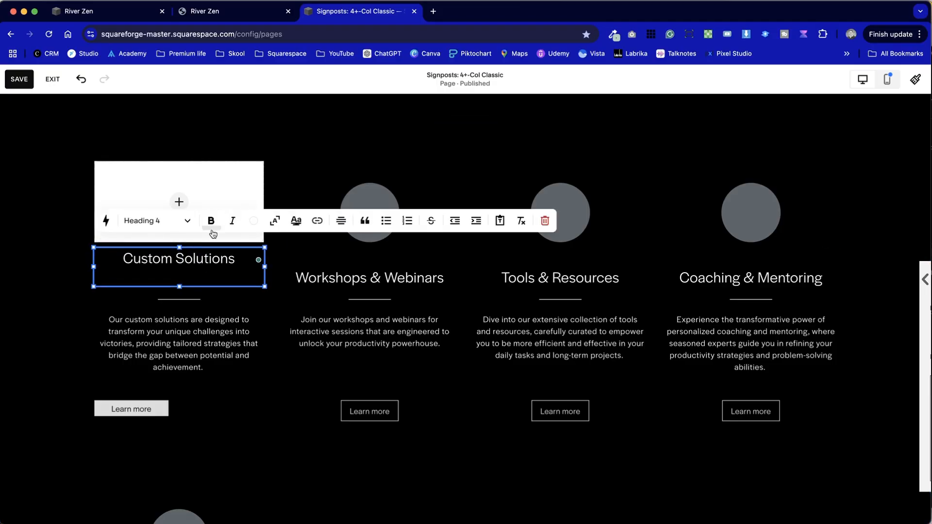
{"action": "left_click", "coordinate": [252, 295]}
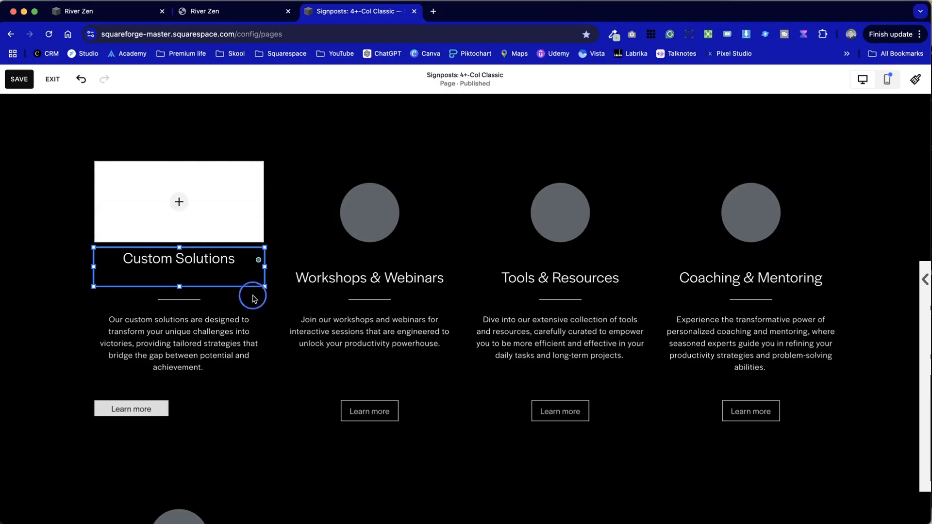
{"action": "left_click", "coordinate": [235, 281]}
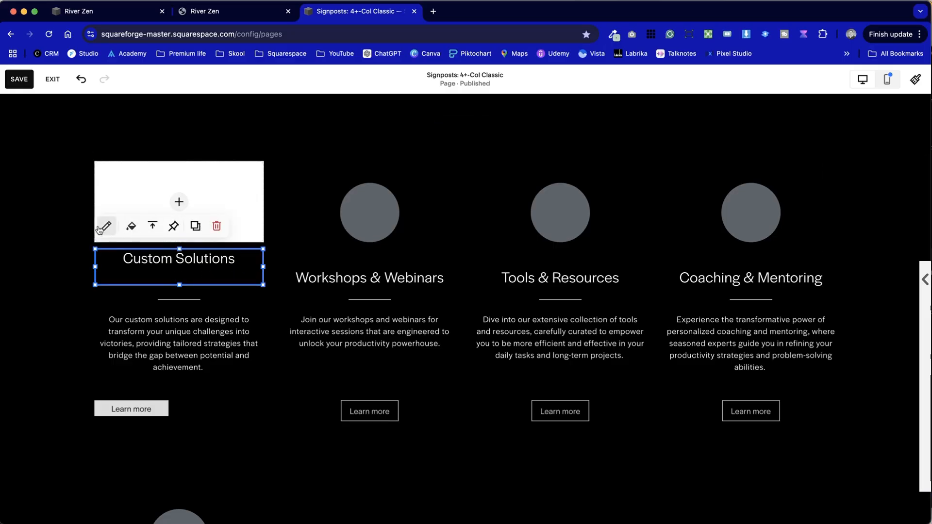
{"action": "left_click", "coordinate": [152, 230]}
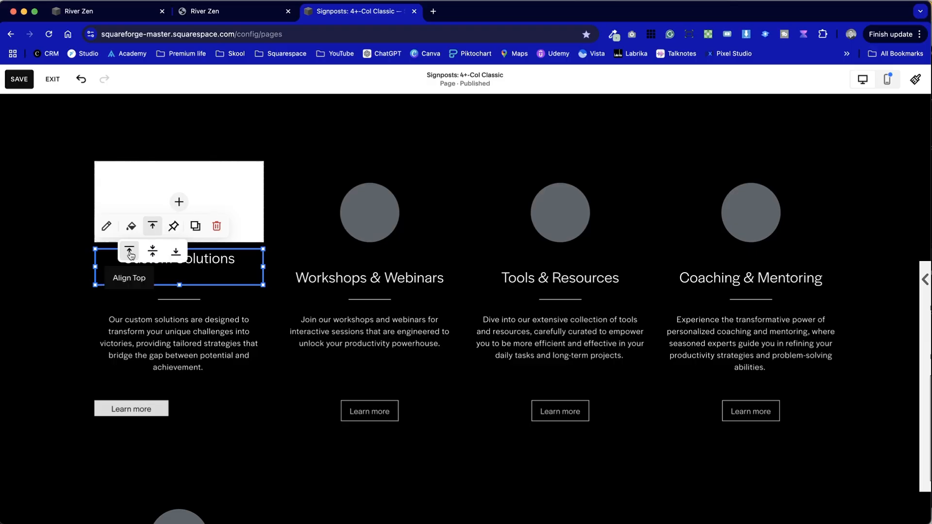
{"action": "left_click", "coordinate": [176, 256]}
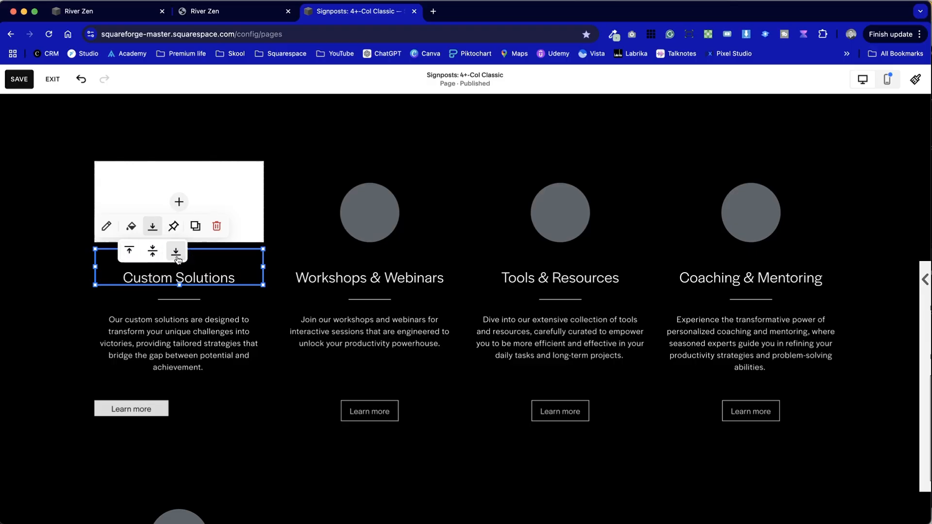
{"action": "left_click", "coordinate": [214, 401]}
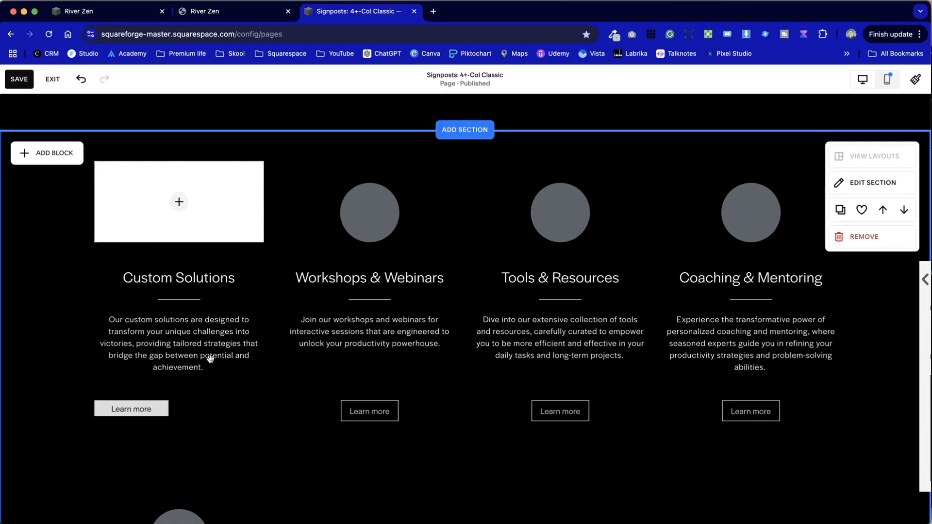
{"action": "left_click", "coordinate": [202, 250]}
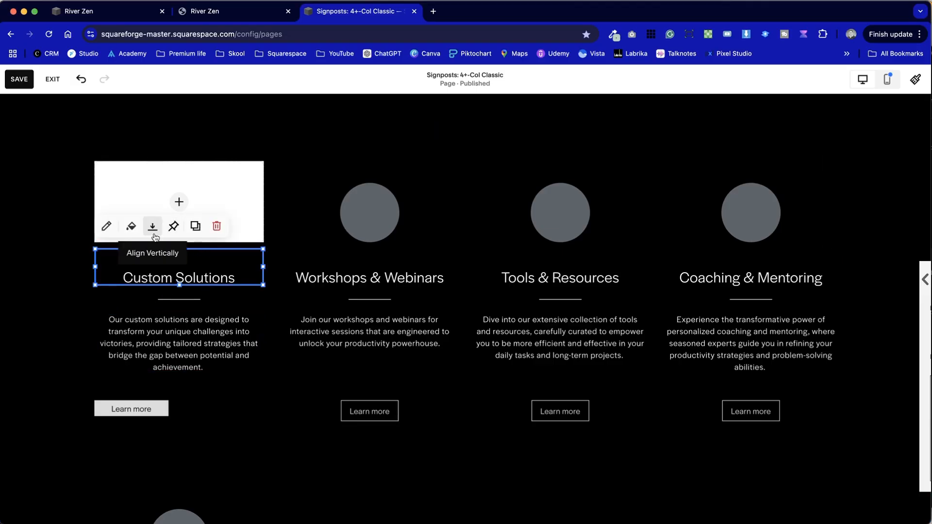
{"action": "left_click", "coordinate": [180, 273]}
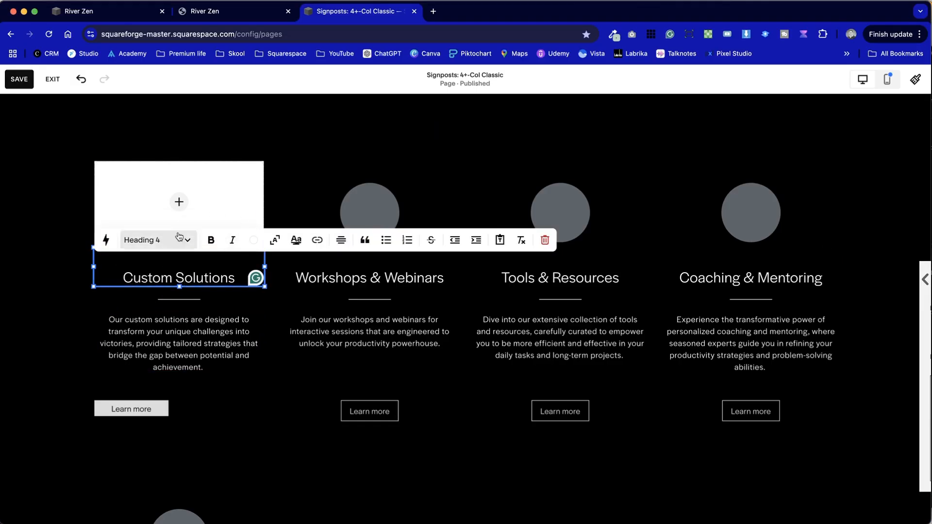
{"action": "left_click", "coordinate": [221, 427]}
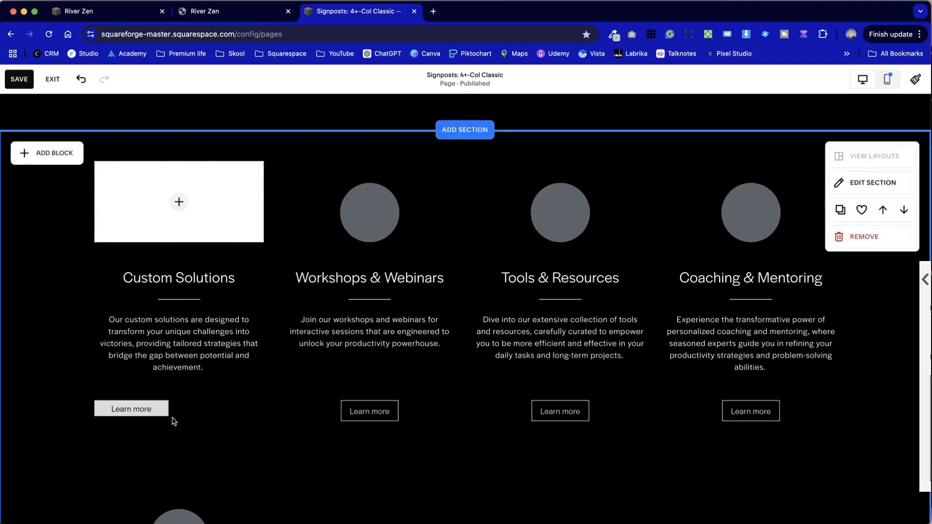
Step: Shift the Custom Solutions card's Learn more button toward the card's centre and give it the Secondary style
{"action": "left_click_drag", "start_coordinate": [127, 407], "coordinate": [189, 411]}
{"action": "left_click", "coordinate": [228, 468]}
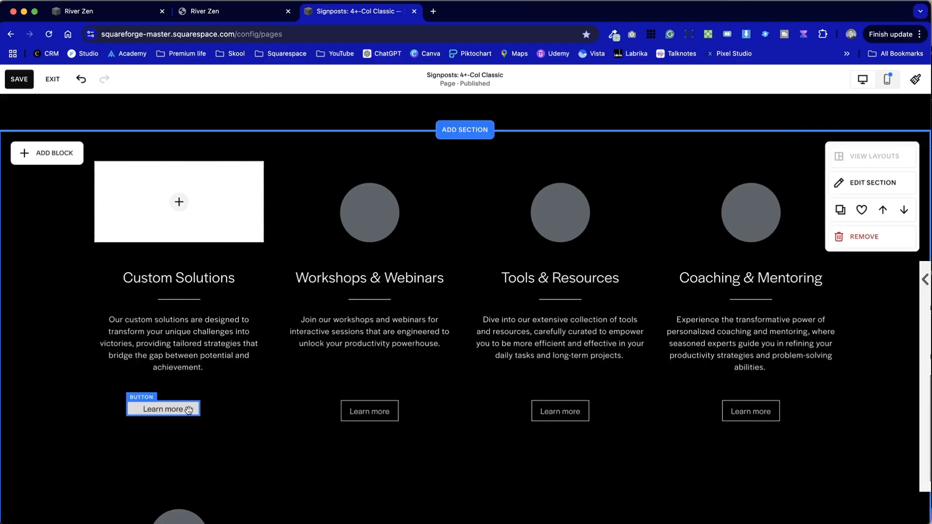
{"action": "left_click", "coordinate": [188, 410]}
{"action": "left_click", "coordinate": [194, 378]}
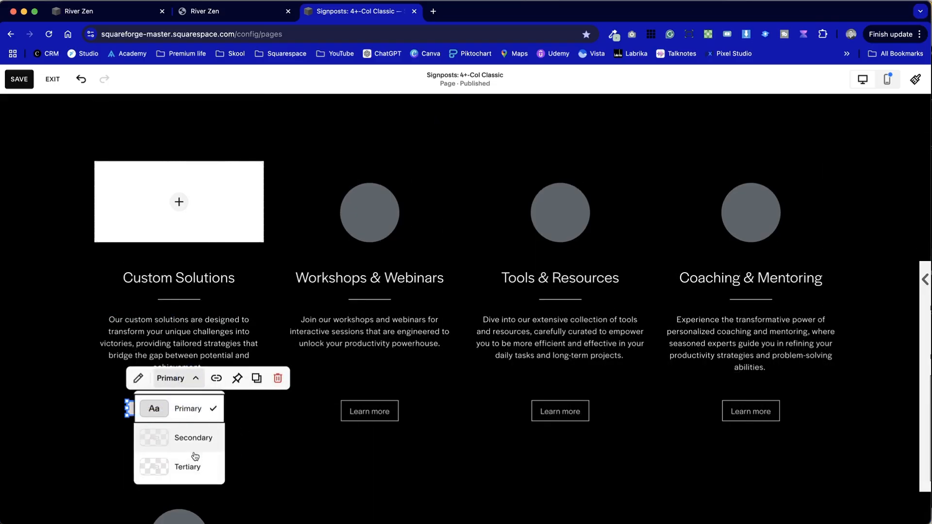
{"action": "left_click", "coordinate": [203, 439]}
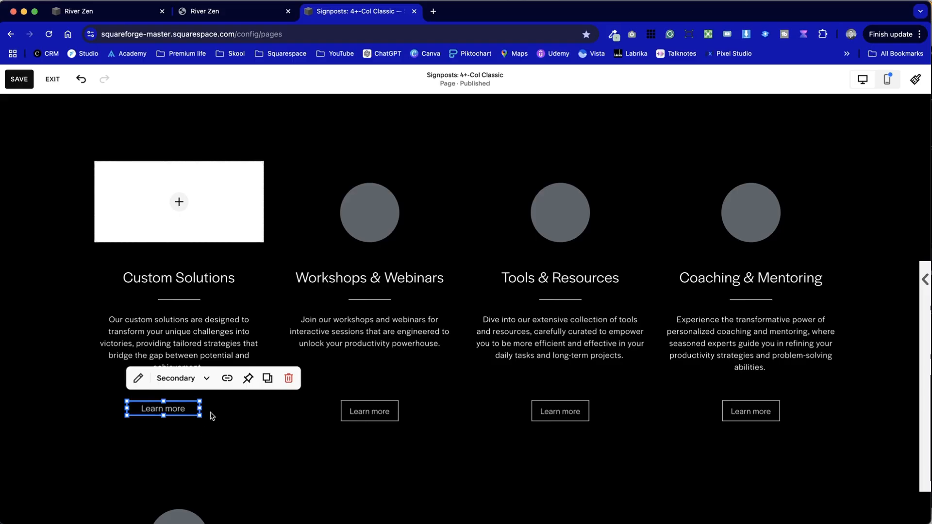
Step: Set the Custom Solutions card's Learn more button to the Fit sizing option
{"action": "left_click", "coordinate": [138, 378]}
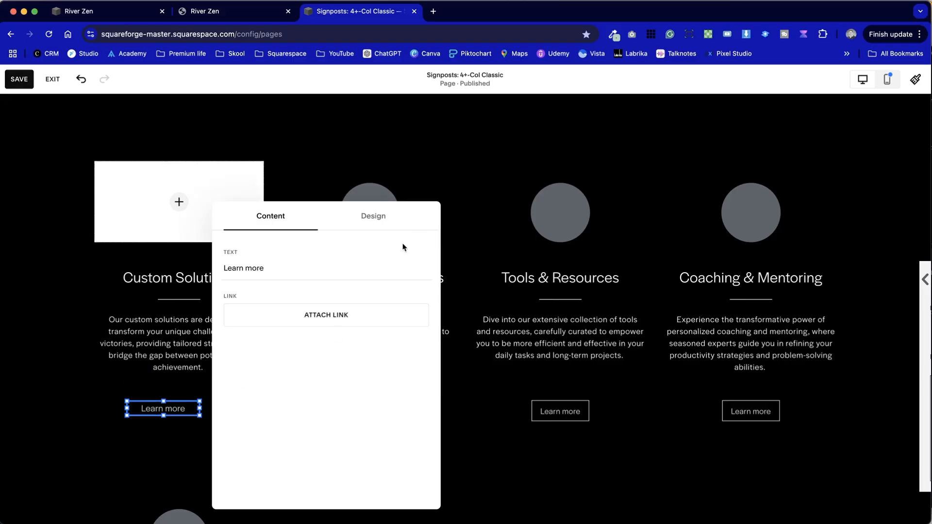
{"action": "left_click", "coordinate": [398, 224]}
{"action": "left_click", "coordinate": [303, 307]}
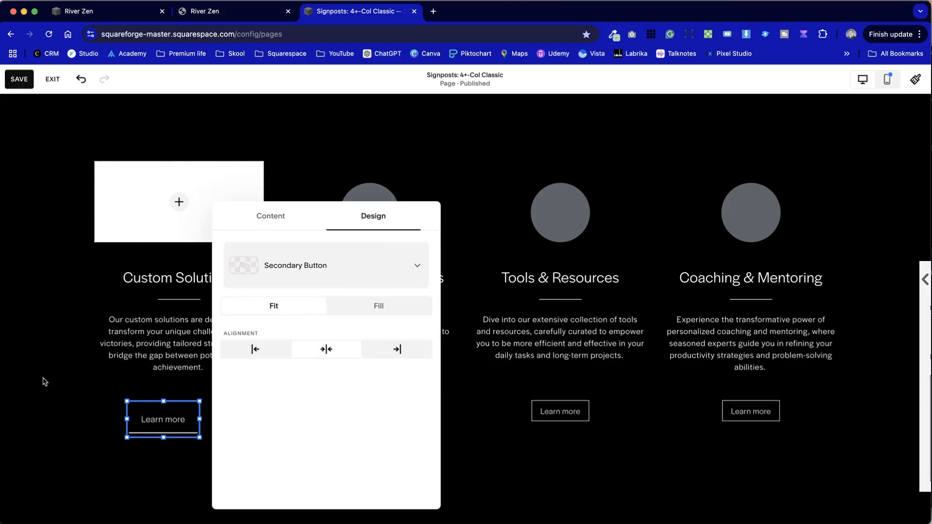
{"action": "left_click", "coordinate": [70, 385]}
Step: Change the Custom Solutions card's Learn more button to the Tertiary style to match the other cards' outlined buttons
{"action": "left_click", "coordinate": [183, 421]}
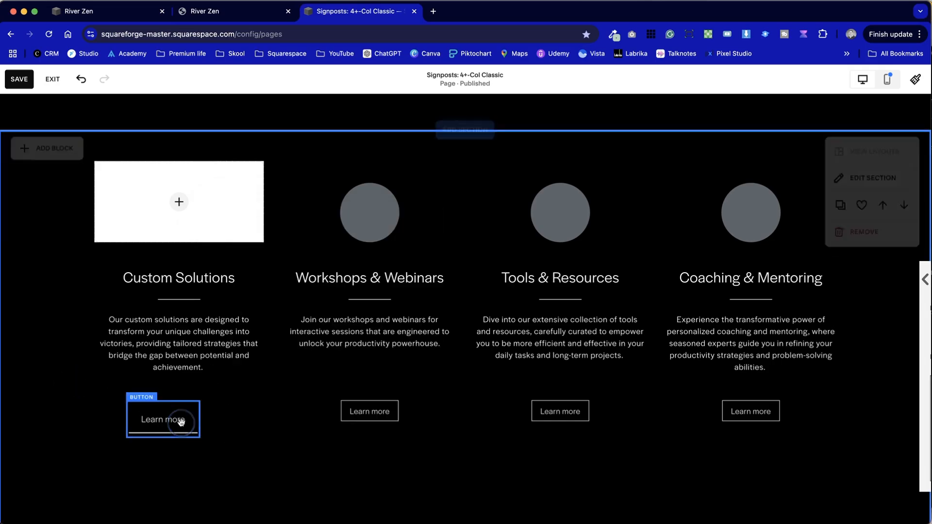
{"action": "left_click", "coordinate": [175, 378]}
{"action": "left_click", "coordinate": [187, 466]}
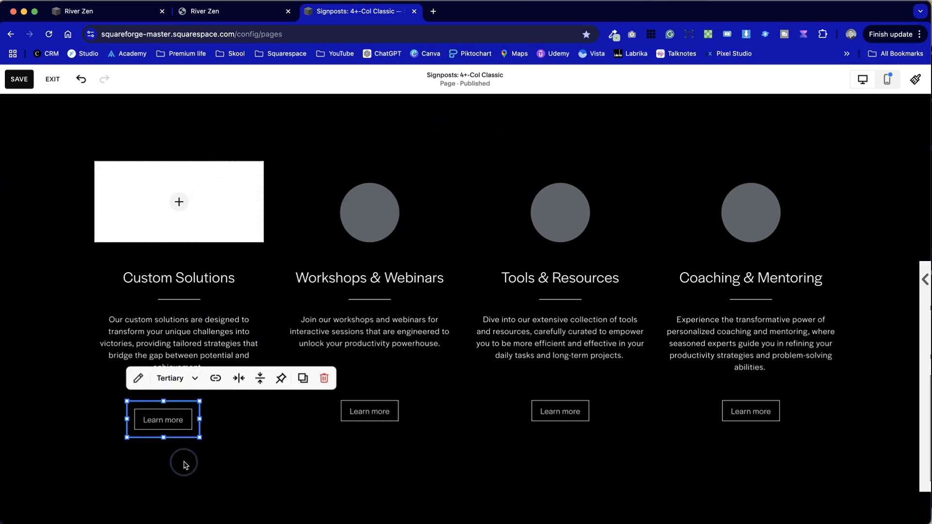
{"action": "left_click", "coordinate": [96, 458]}
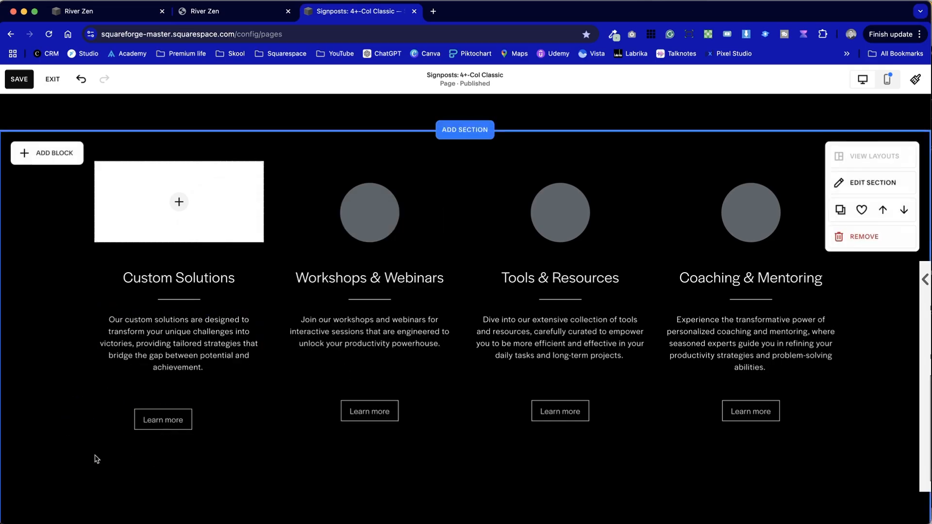
Step: Extend the Learn more button's block to centre it beneath the Custom Solutions description, and align the block with the neighbouring button blocks
{"action": "left_click", "coordinate": [182, 420]}
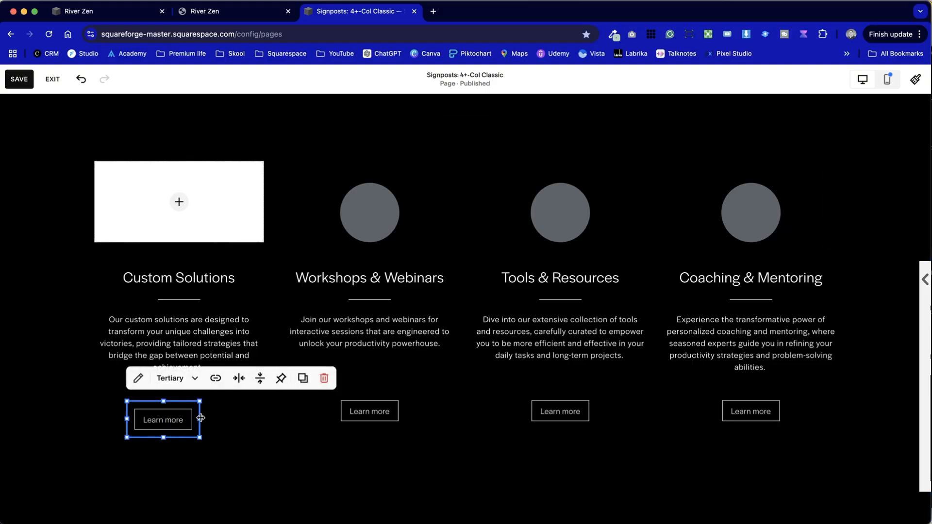
{"action": "left_click", "coordinate": [83, 426]}
{"action": "left_click_drag", "start_coordinate": [183, 427], "coordinate": [231, 399]}
{"action": "left_click", "coordinate": [227, 477]}
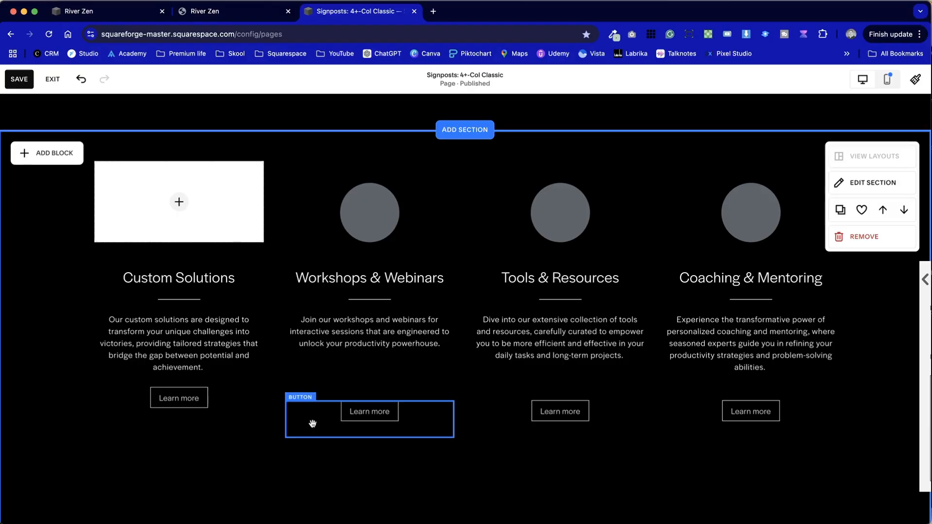
{"action": "left_click", "coordinate": [194, 420]}
{"action": "left_click_drag", "start_coordinate": [193, 421], "coordinate": [197, 419]}
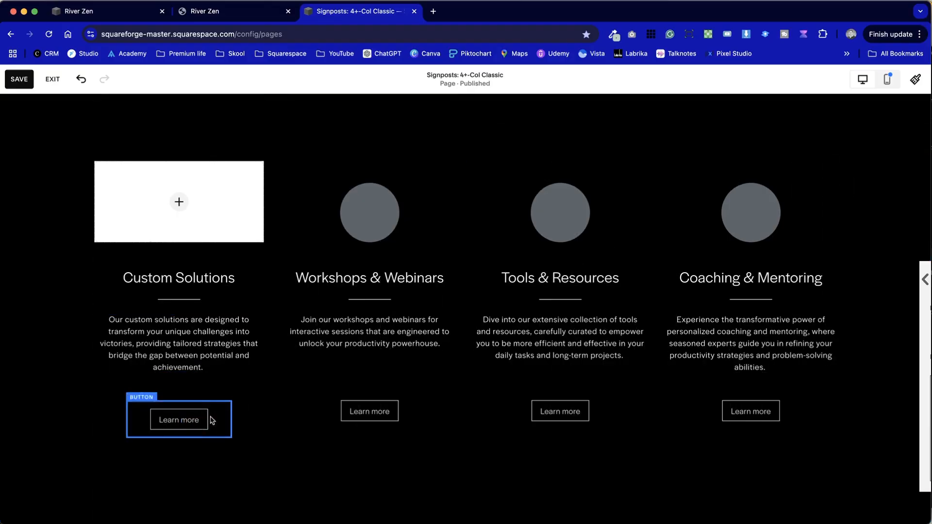
Step: Stretch the Learn more button's block on both sides to the full width of the Custom Solutions card
{"action": "left_click_drag", "start_coordinate": [229, 417], "coordinate": [264, 418]}
{"action": "left_click_drag", "start_coordinate": [130, 418], "coordinate": [92, 417]}
{"action": "left_click", "coordinate": [160, 474]}
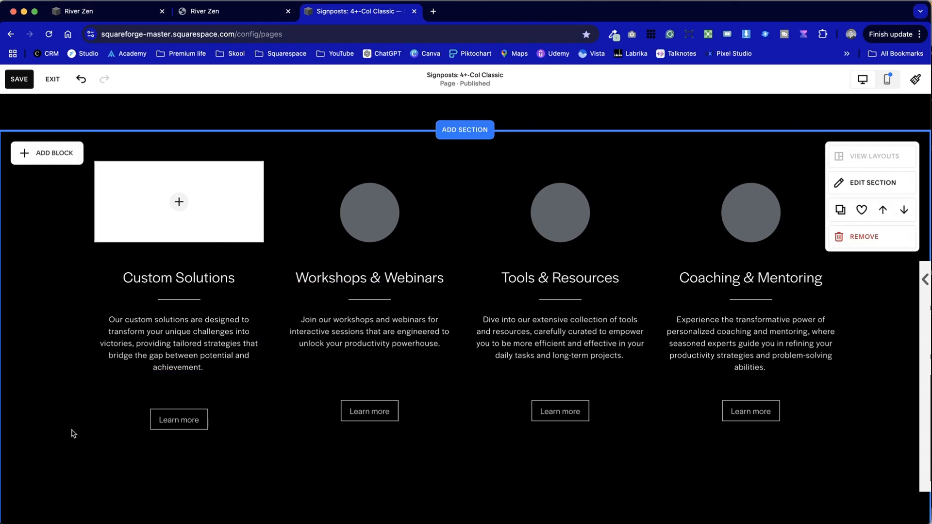
Step: Add a shape block and stretch it over the whole Custom Solutions card, from the image down to the button
{"action": "left_click", "coordinate": [52, 155]}
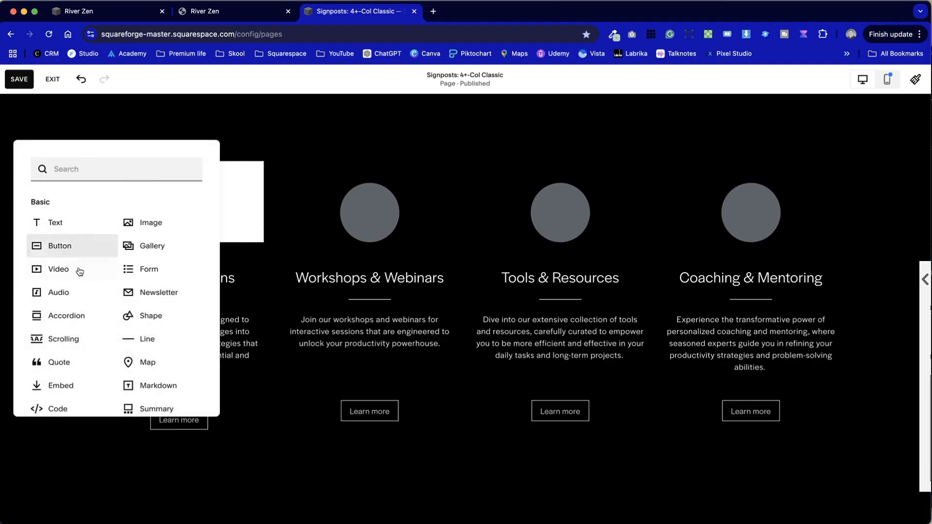
{"action": "left_click", "coordinate": [159, 318]}
{"action": "left_click_drag", "start_coordinate": [204, 225], "coordinate": [201, 217]}
{"action": "left_click_drag", "start_coordinate": [179, 283], "coordinate": [185, 441]}
{"action": "left_click", "coordinate": [233, 256]}
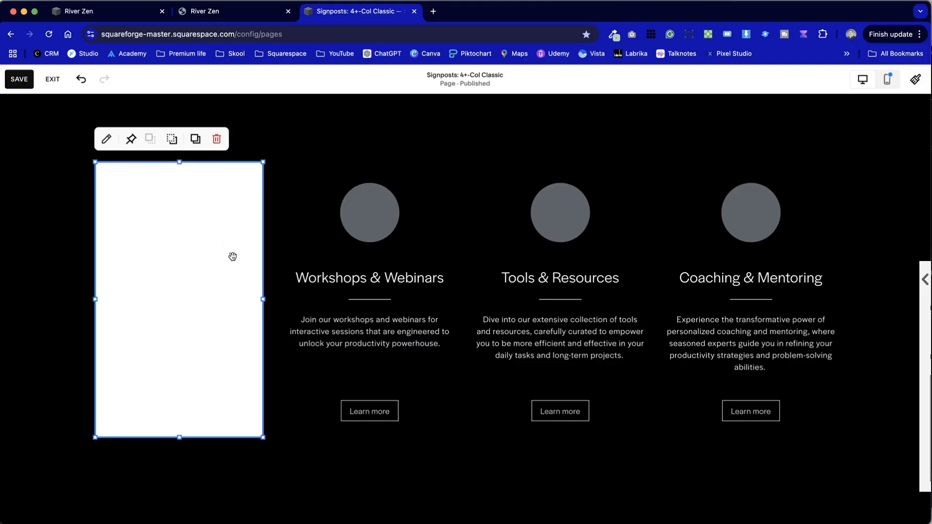
Step: Send the shape behind the card's other blocks and make its white fill fully transparent
{"action": "left_click", "coordinate": [173, 141]}
{"action": "left_click", "coordinate": [175, 141]}
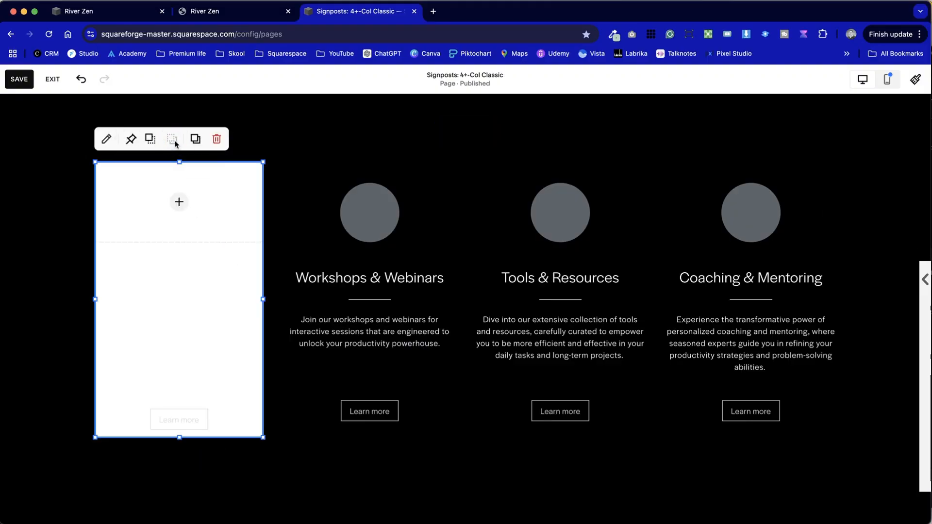
{"action": "left_click", "coordinate": [110, 138]}
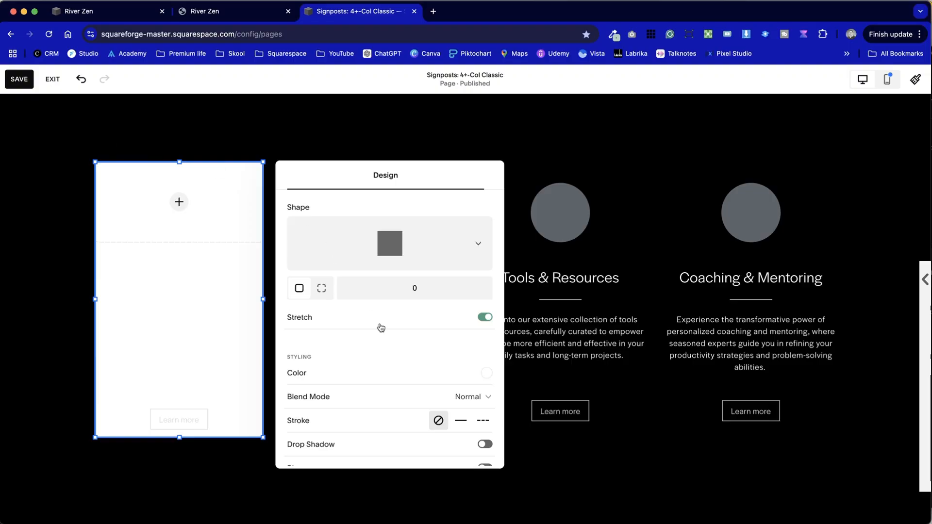
{"action": "left_click", "coordinate": [486, 372]}
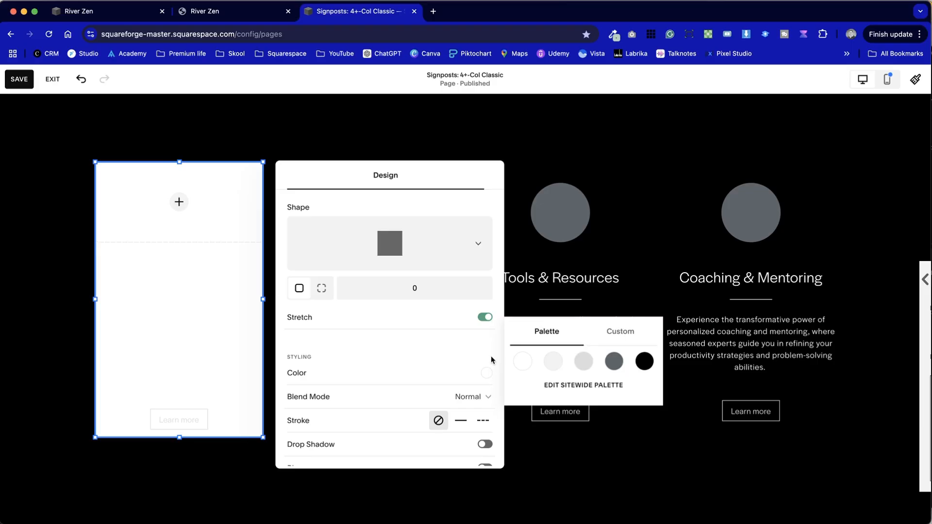
{"action": "left_click", "coordinate": [621, 331]}
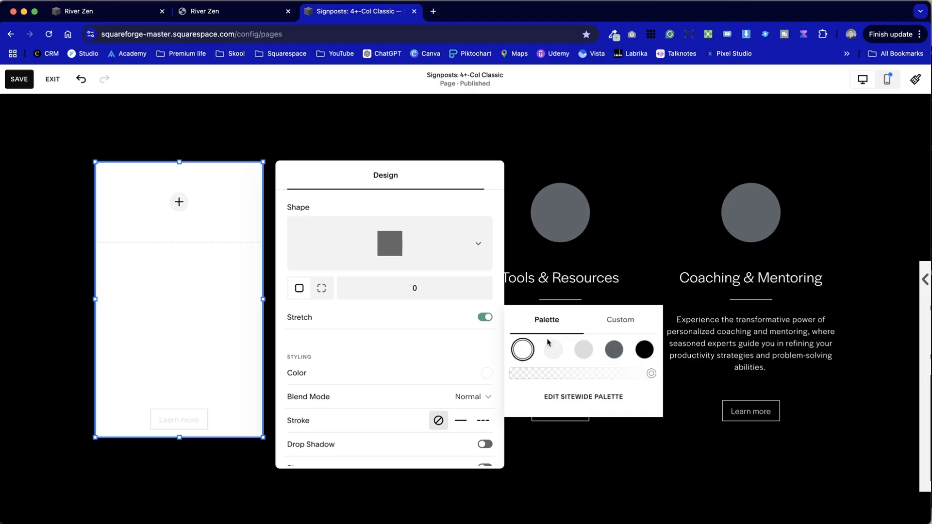
{"action": "left_click_drag", "start_coordinate": [651, 374], "coordinate": [517, 375]}
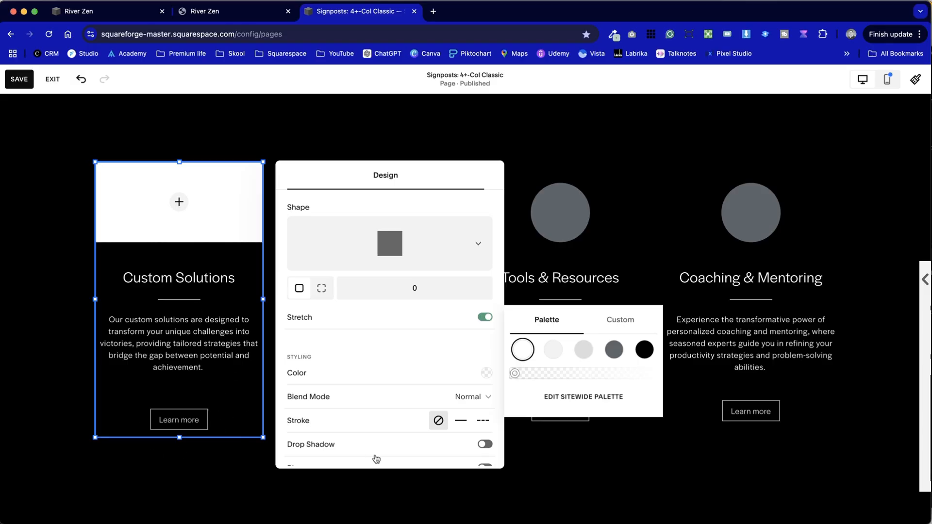
Step: Give the shape around the Custom Solutions card a solid white stroke
{"action": "left_click", "coordinate": [469, 422]}
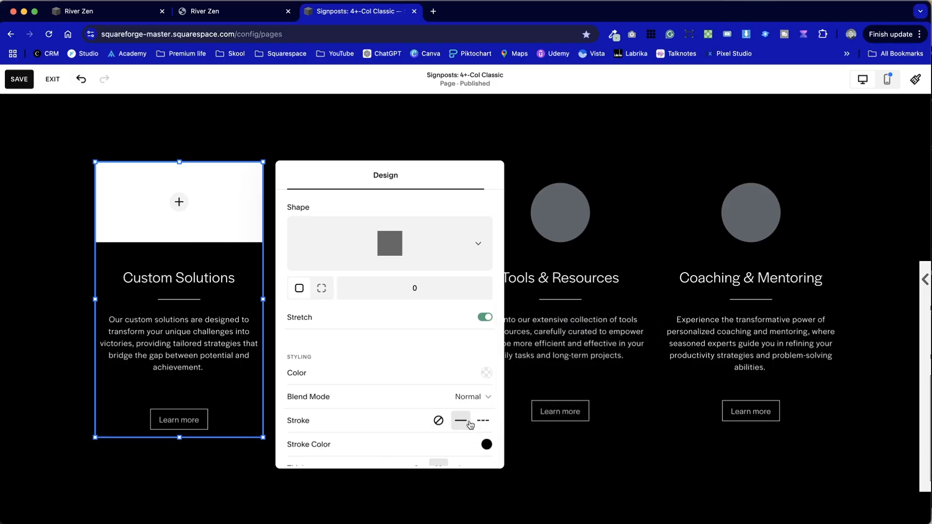
{"action": "scroll", "coordinate": [437, 422], "scroll_direction": "down", "scroll_amount": 3}
{"action": "left_click", "coordinate": [487, 379]}
{"action": "left_click", "coordinate": [523, 367]}
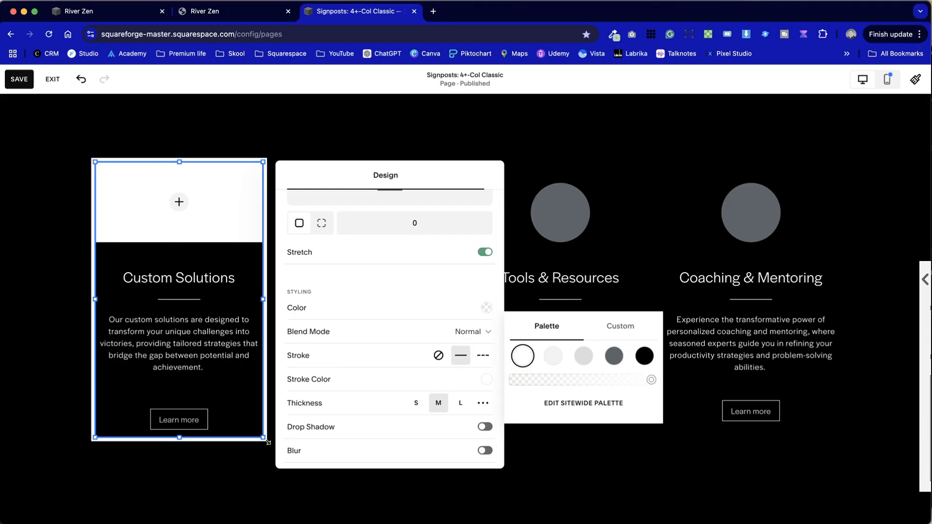
{"action": "left_click", "coordinate": [297, 142]}
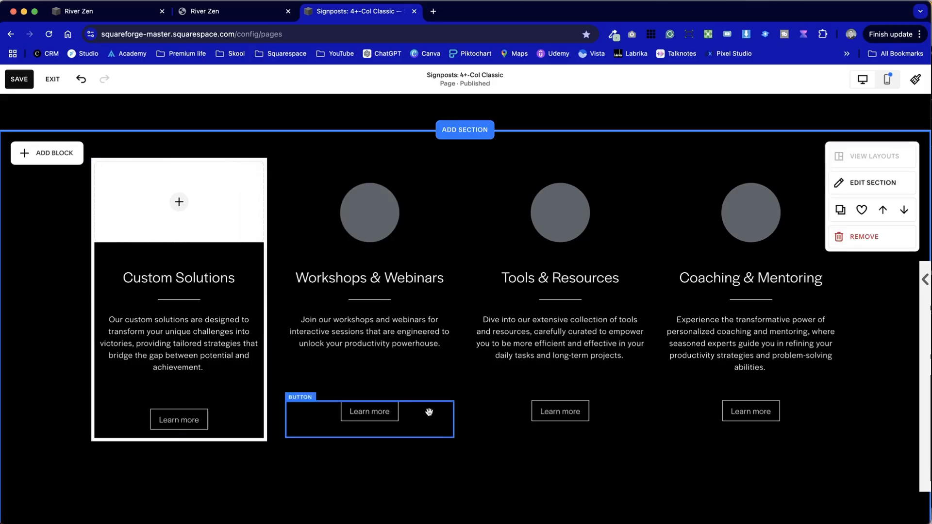
{"action": "left_click", "coordinate": [258, 436]}
{"action": "left_click", "coordinate": [271, 407]}
{"action": "left_click", "coordinate": [257, 391]}
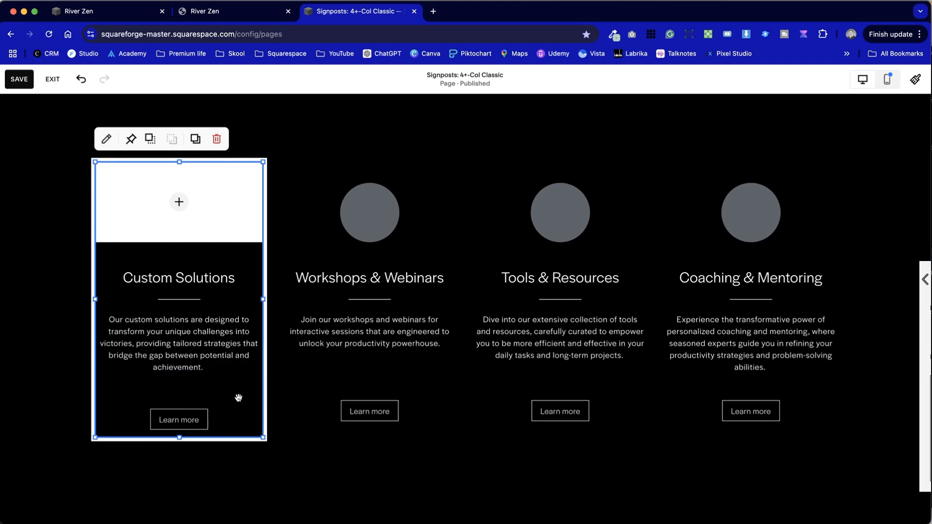
{"action": "left_click", "coordinate": [290, 399]}
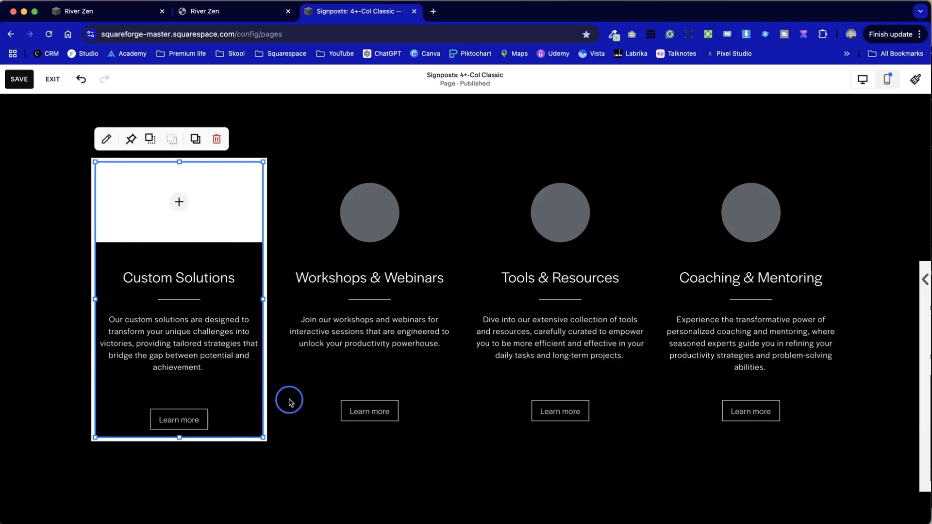
{"action": "left_click", "coordinate": [252, 385]}
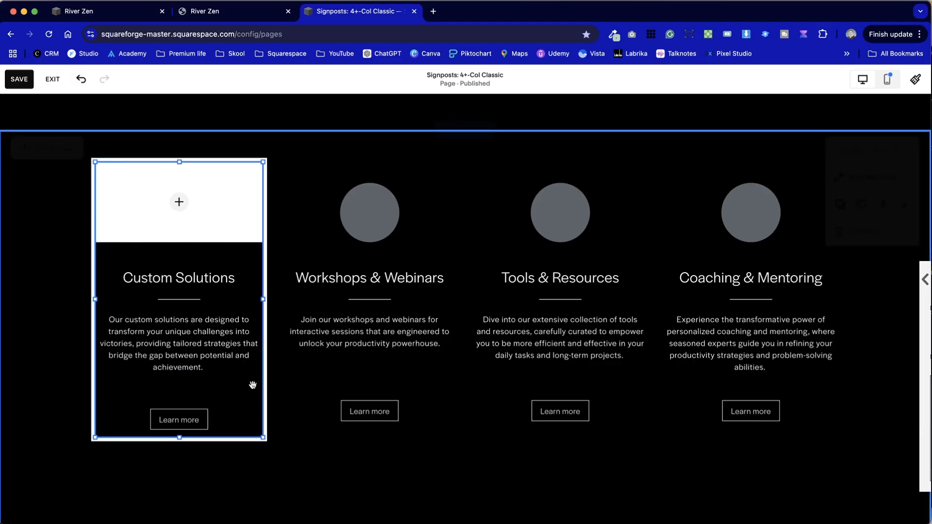
{"action": "left_click", "coordinate": [299, 363]}
{"action": "left_click", "coordinate": [231, 347]}
{"action": "left_click", "coordinate": [303, 386]}
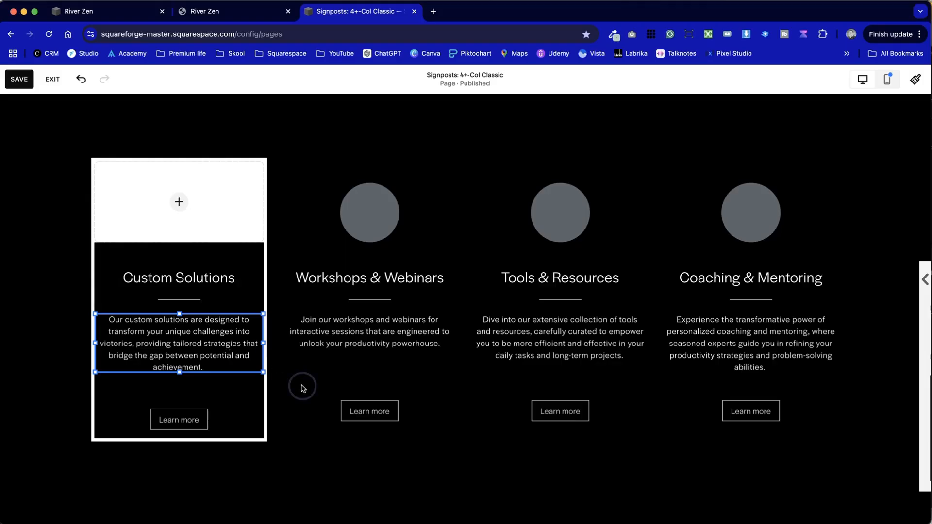
{"action": "left_click", "coordinate": [303, 343]}
{"action": "left_click", "coordinate": [304, 397]}
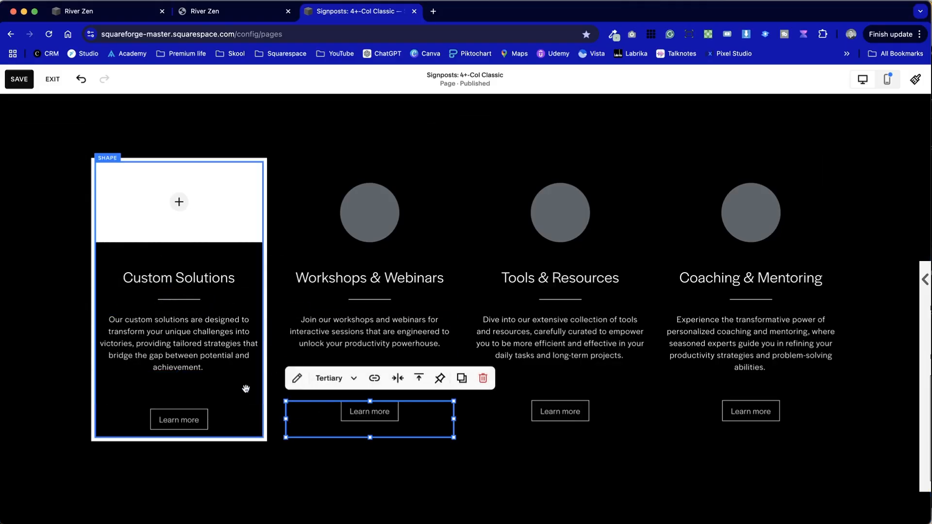
Step: Keep the solid stroke on the shape around the Custom Solutions card and set its custom thickness to 0px
{"action": "left_click", "coordinate": [254, 299]}
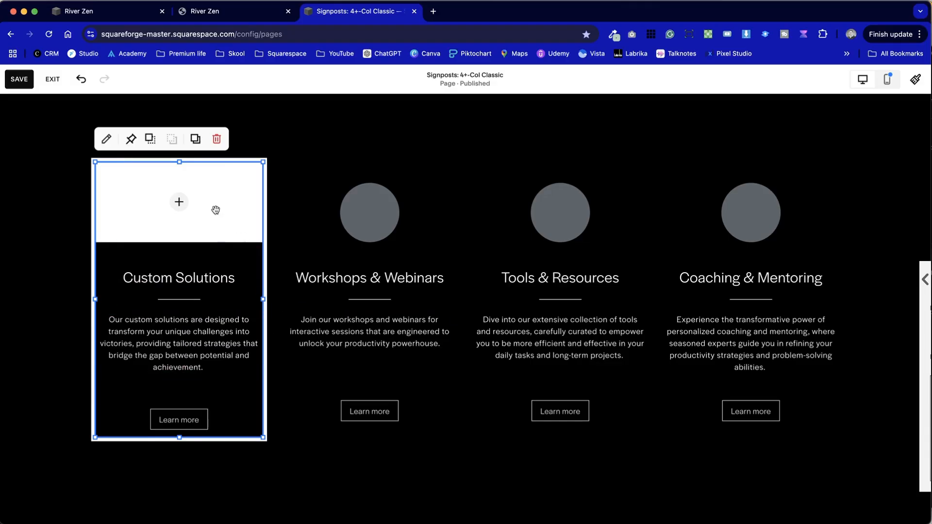
{"action": "left_click", "coordinate": [105, 140]}
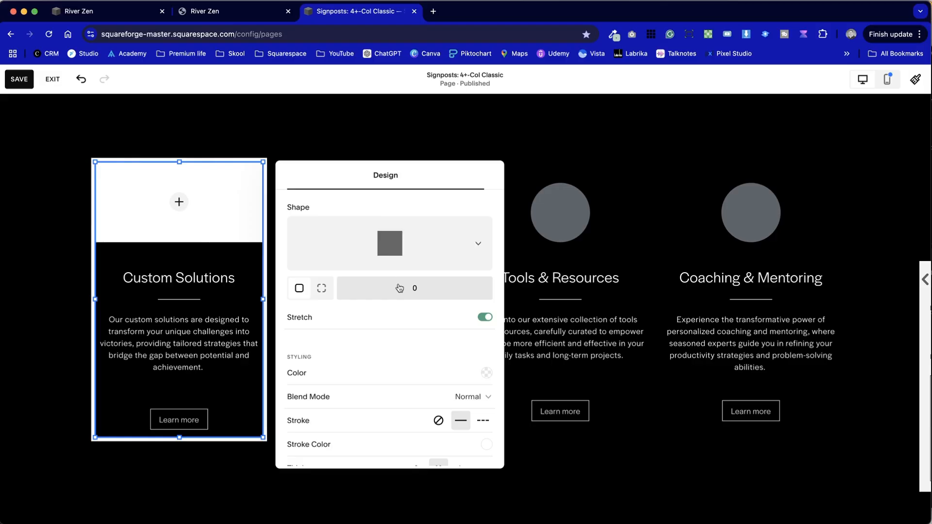
{"action": "scroll", "coordinate": [469, 409], "scroll_direction": "down", "scroll_amount": 3}
{"action": "left_click", "coordinate": [483, 346]}
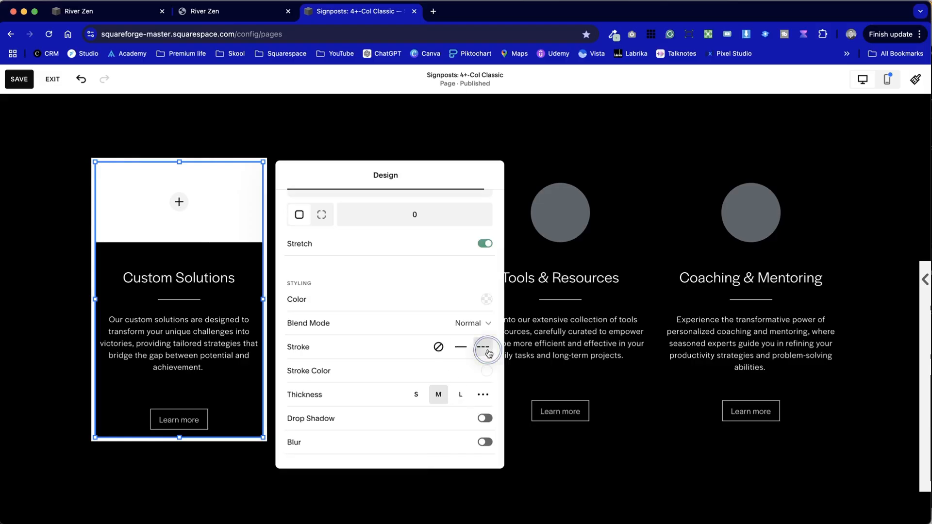
{"action": "left_click", "coordinate": [461, 351]}
{"action": "left_click", "coordinate": [483, 394]}
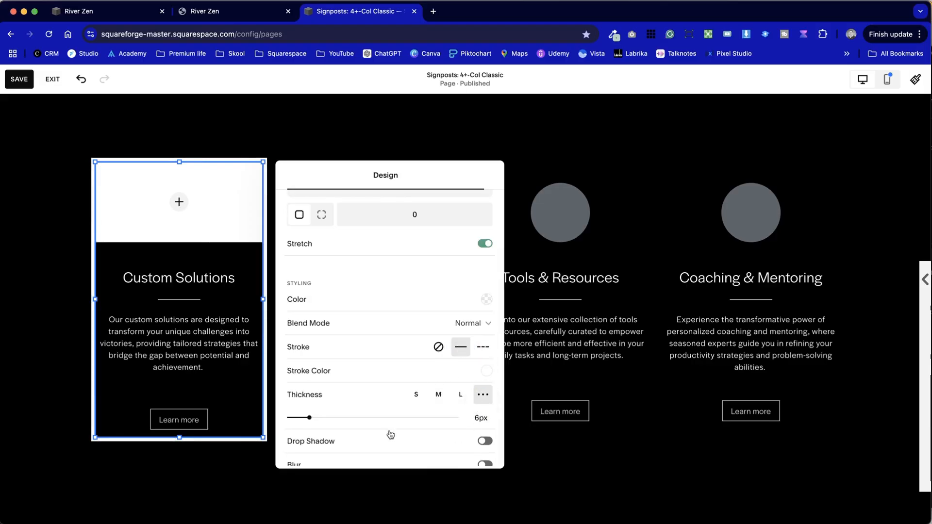
{"action": "left_click_drag", "start_coordinate": [309, 417], "coordinate": [264, 420]}
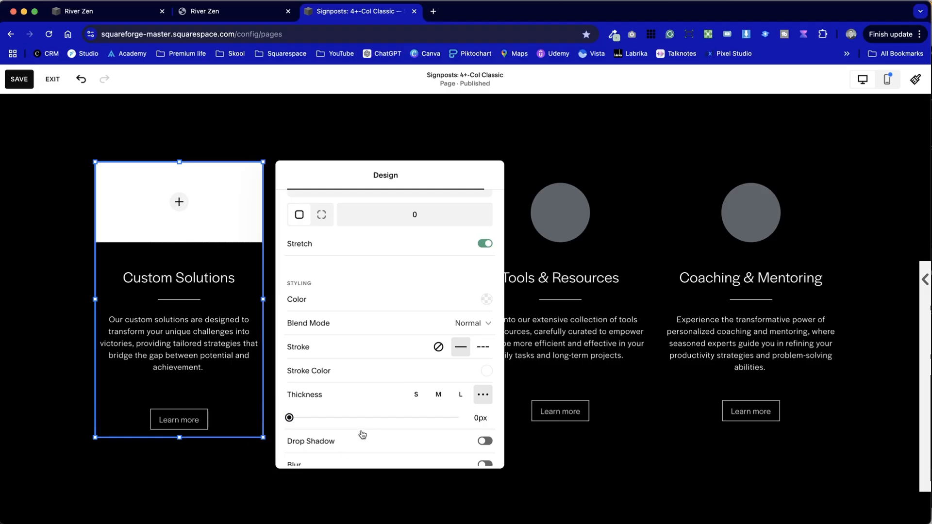
Step: Try a drop shadow on the shape around the Custom Solutions card, reviewing its settings before switching it off
{"action": "scroll", "coordinate": [427, 380], "scroll_direction": "down", "scroll_amount": 1}
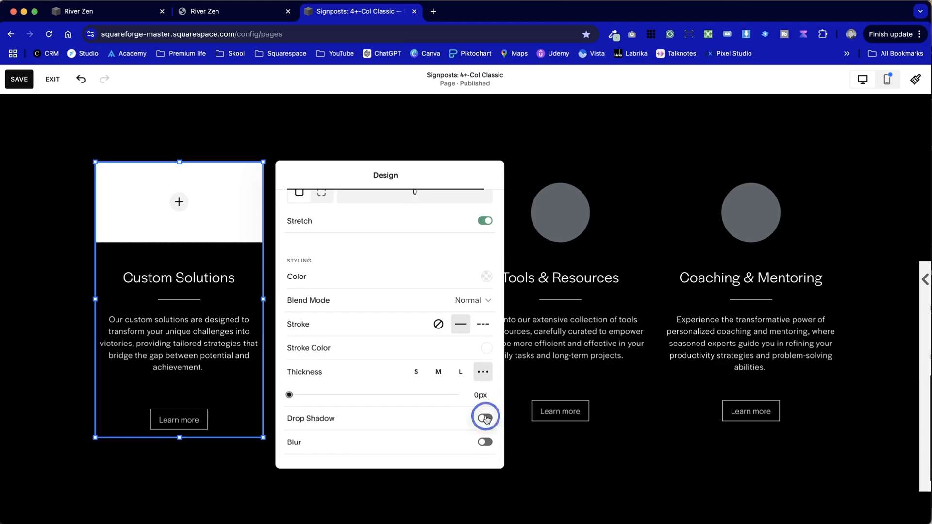
{"action": "left_click", "coordinate": [485, 419]}
{"action": "key", "text": "Escape"}
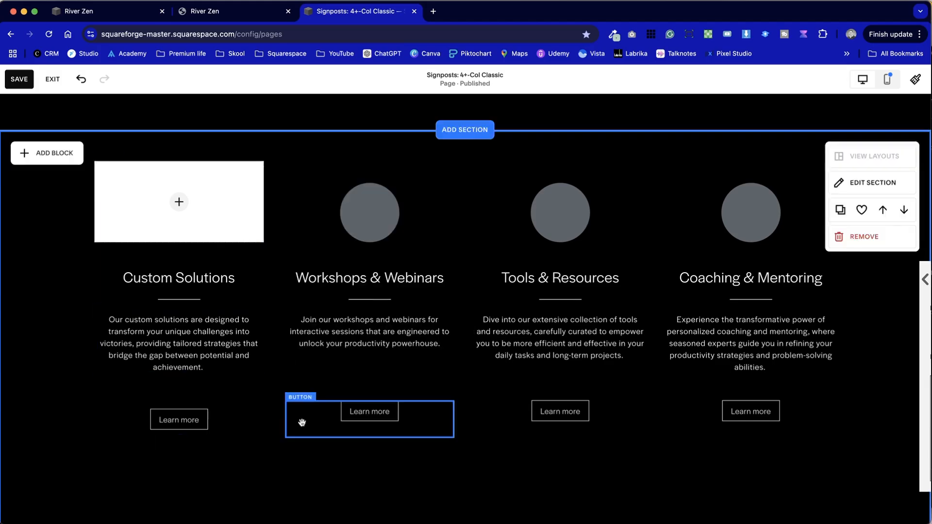
{"action": "left_click", "coordinate": [258, 386]}
{"action": "left_click", "coordinate": [243, 181]}
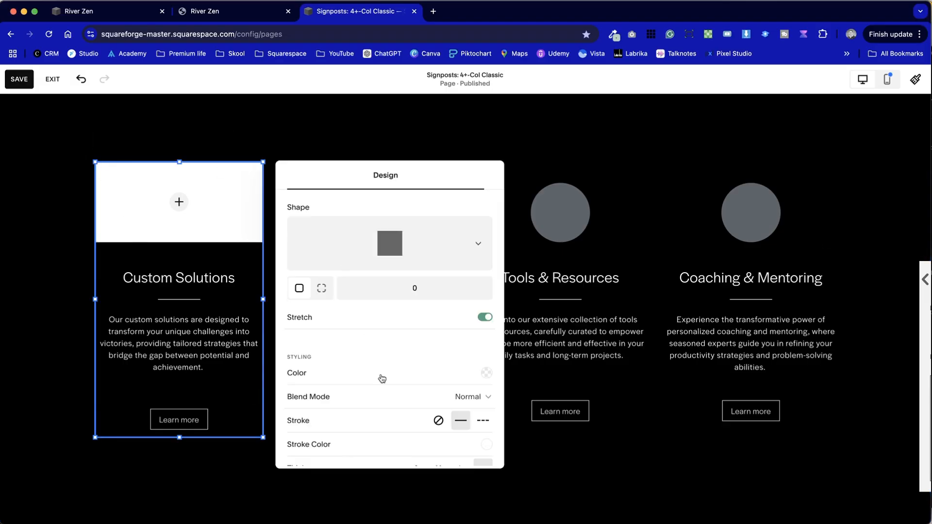
{"action": "scroll", "coordinate": [382, 379], "scroll_direction": "down", "scroll_amount": 5}
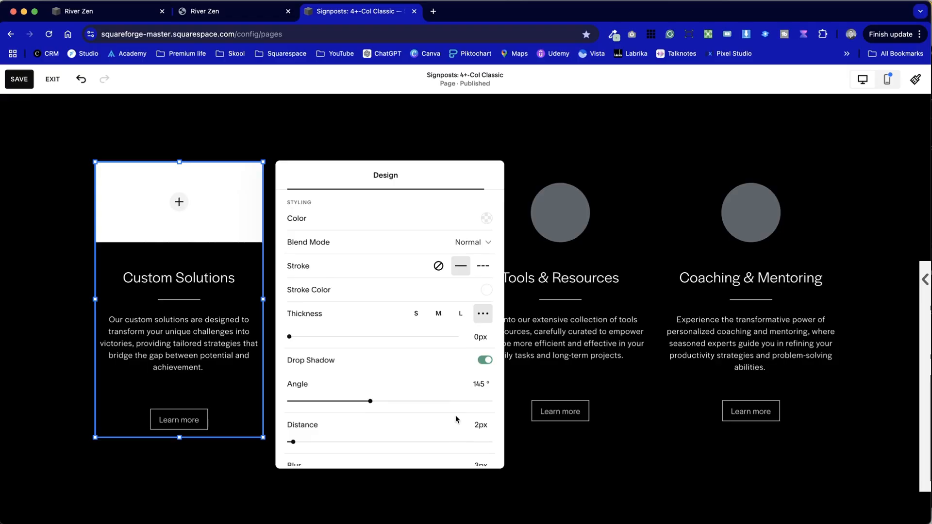
{"action": "scroll", "coordinate": [455, 419], "scroll_direction": "down", "scroll_amount": 3}
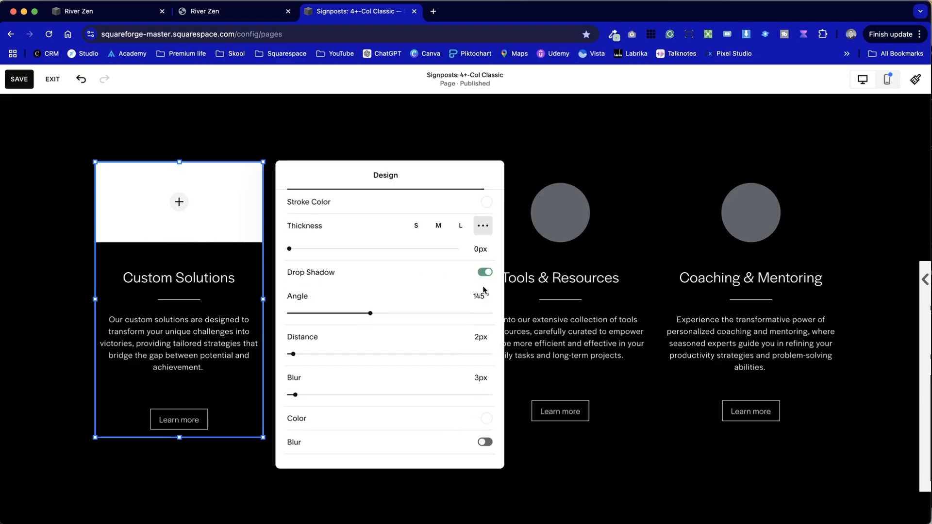
{"action": "left_click", "coordinate": [485, 272]}
Step: Set the corner radius of the shape around the Custom Solutions card to 20 for all corners
{"action": "scroll", "coordinate": [390, 406], "scroll_direction": "up", "scroll_amount": 3}
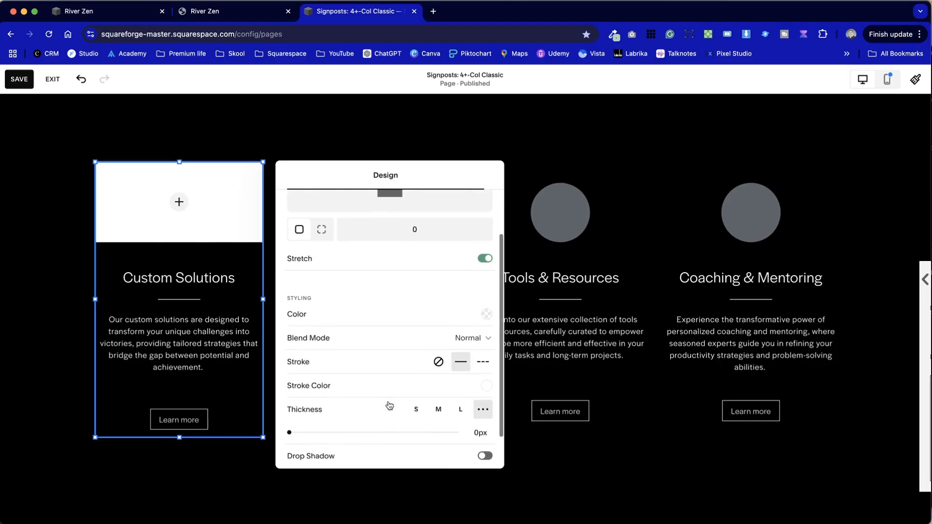
{"action": "scroll", "coordinate": [389, 406], "scroll_direction": "up", "scroll_amount": 2}
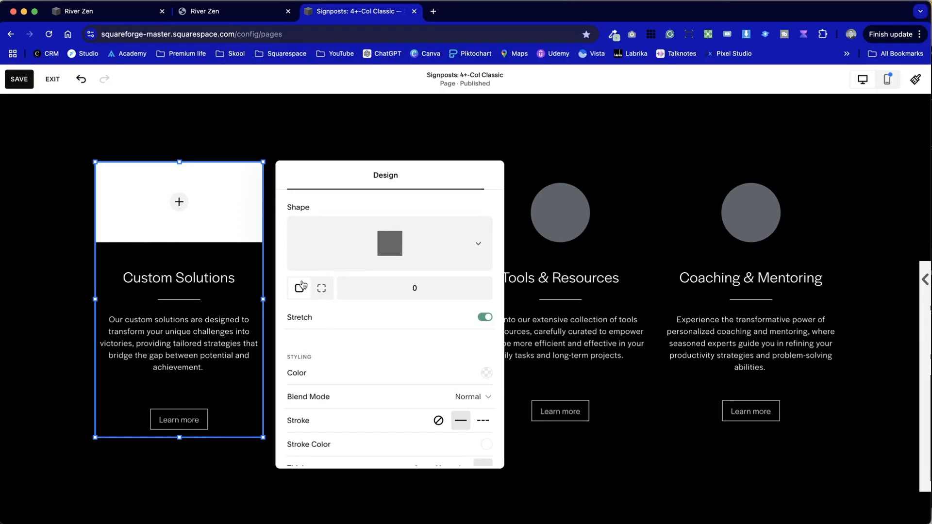
{"action": "left_click", "coordinate": [411, 289]}
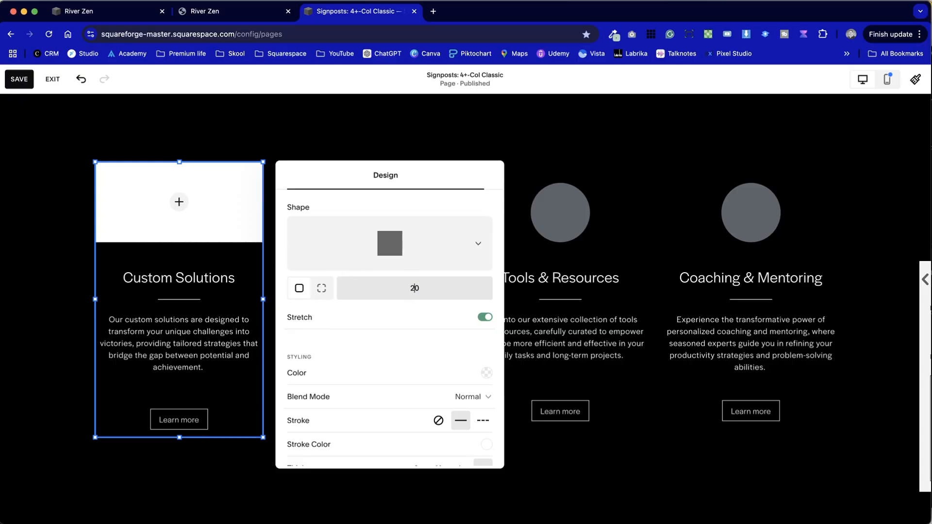
{"action": "type", "text": "20"}
{"action": "left_click", "coordinate": [243, 460]}
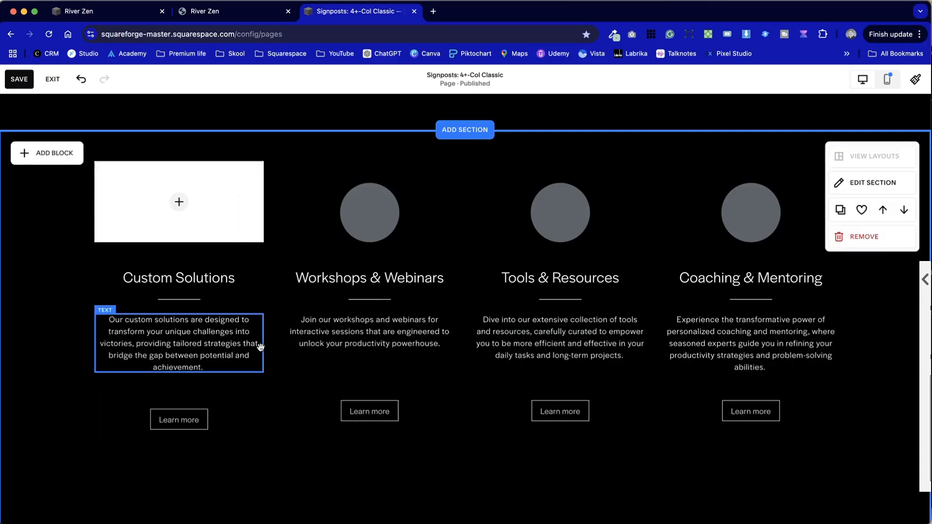
Step: Set the stroke thickness of the shape around the Custom Solutions card to 1px
{"action": "left_click", "coordinate": [258, 387]}
{"action": "left_click", "coordinate": [104, 138]}
{"action": "scroll", "coordinate": [397, 361], "scroll_direction": "down", "scroll_amount": 3}
{"action": "left_click", "coordinate": [486, 348]}
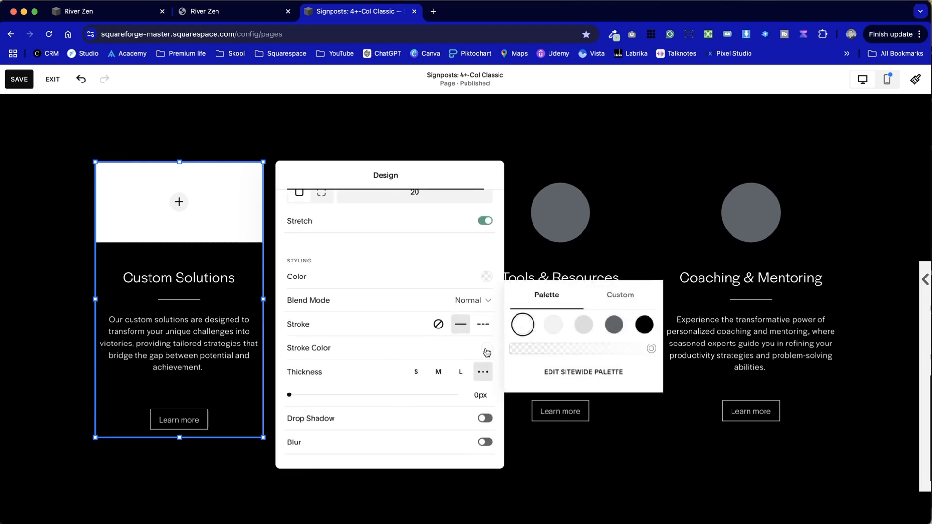
{"action": "left_click", "coordinate": [289, 394]}
{"action": "left_click_drag", "start_coordinate": [289, 394], "coordinate": [291, 394]}
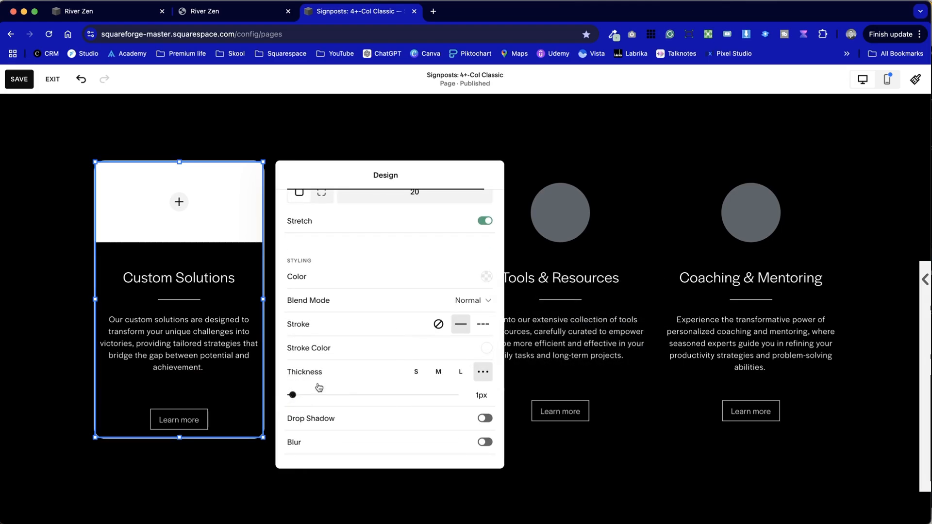
{"action": "left_click", "coordinate": [225, 461]}
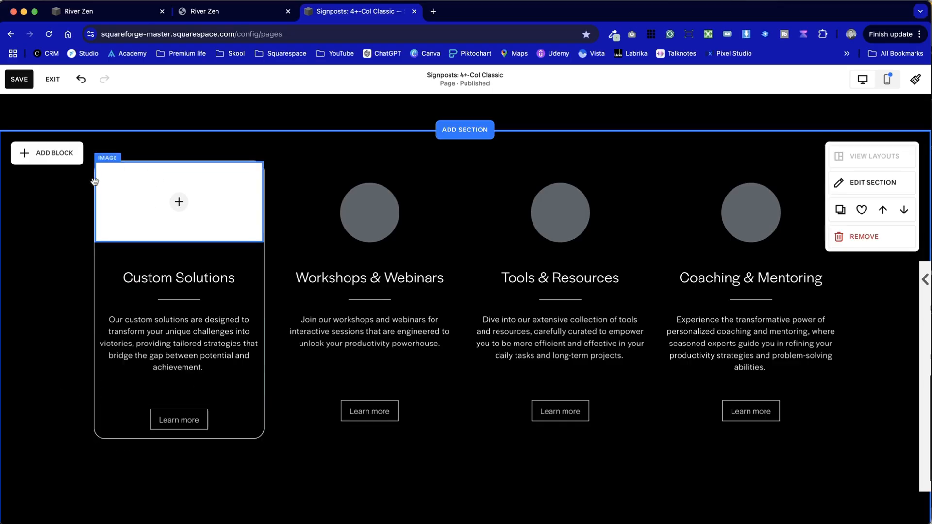
Step: Add swatch-darkgrey.png from the Forge Assets folder to the empty image block on the Custom Solutions card
{"action": "left_click", "coordinate": [180, 204]}
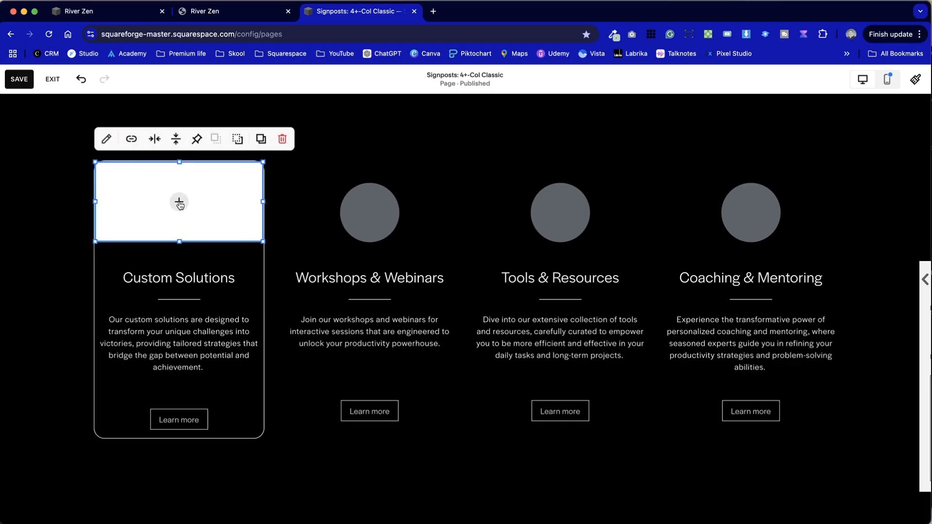
{"action": "left_click", "coordinate": [179, 203]}
{"action": "left_click", "coordinate": [189, 219]}
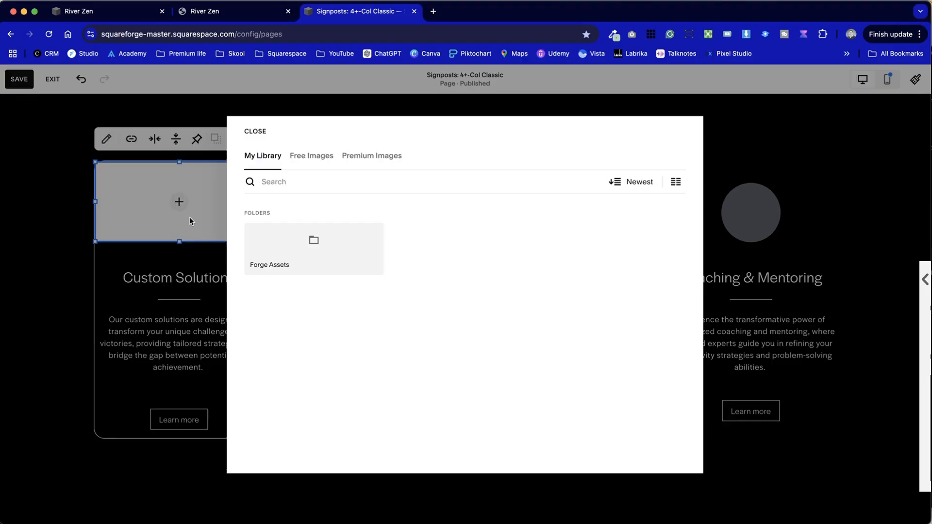
{"action": "left_click", "coordinate": [301, 245]}
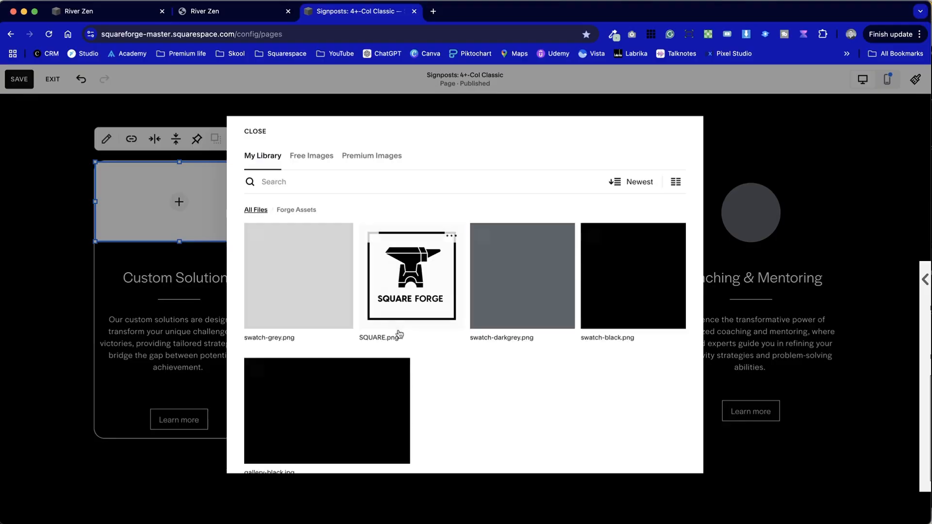
{"action": "left_click", "coordinate": [534, 291]}
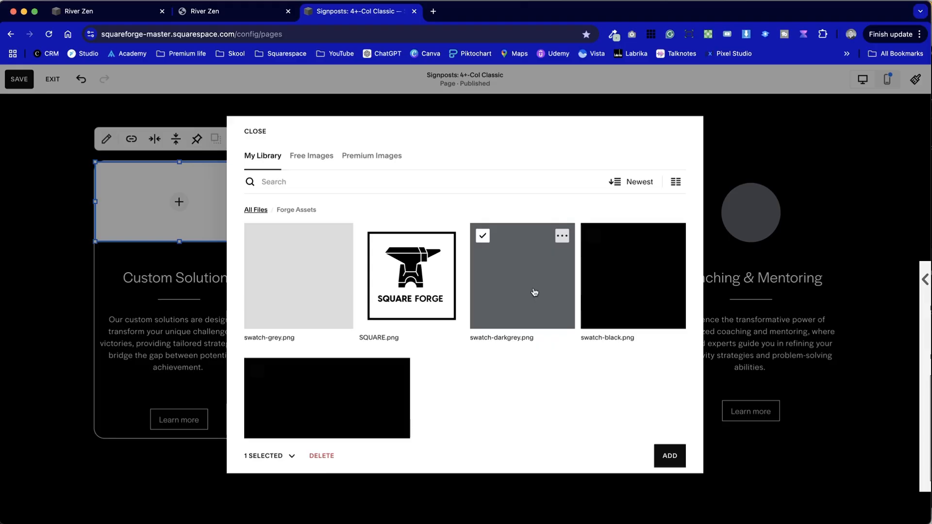
{"action": "left_click", "coordinate": [669, 456]}
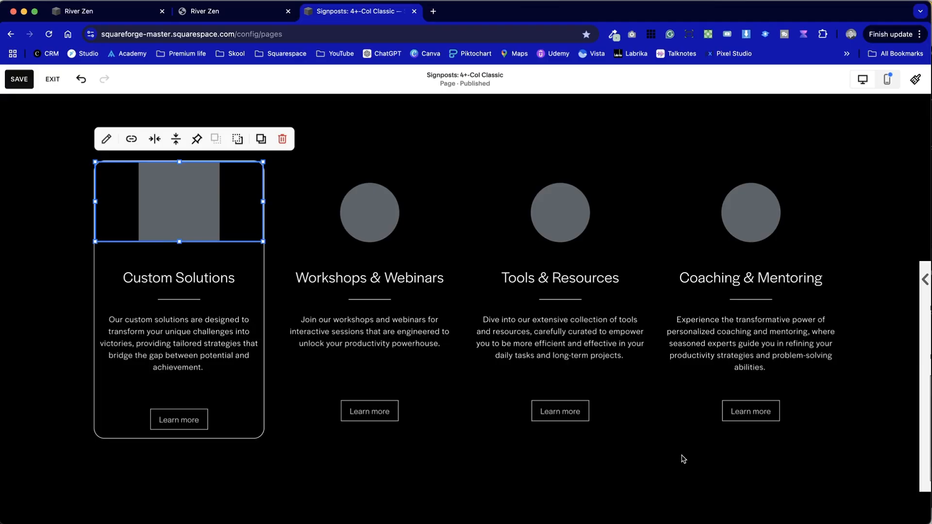
Step: Make the Custom Solutions image fill its block and set its top-left and top-right corner radius to 20
{"action": "left_click", "coordinate": [106, 138]}
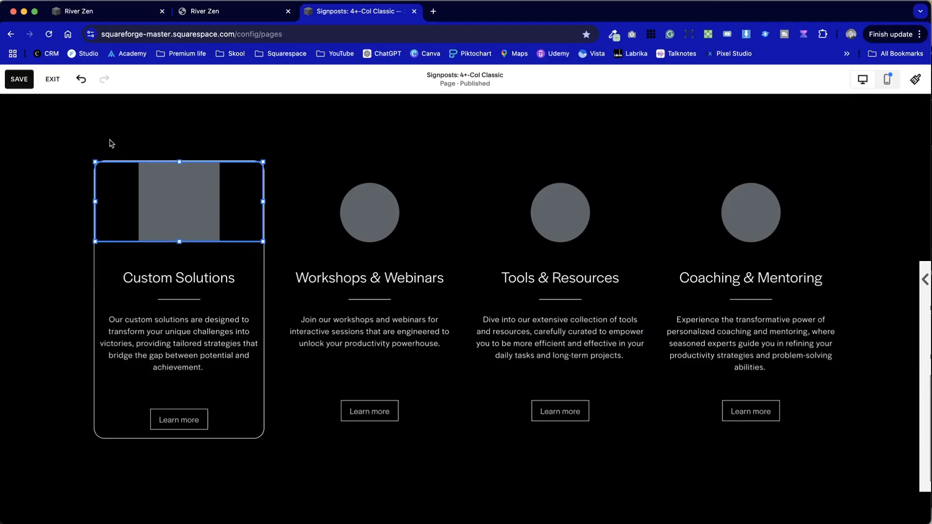
{"action": "left_click", "coordinate": [461, 178]}
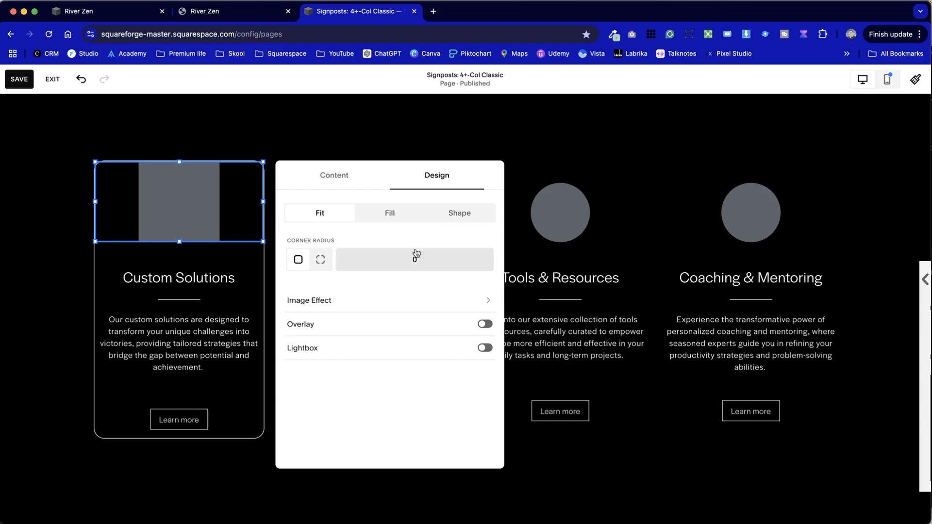
{"action": "left_click", "coordinate": [392, 215]}
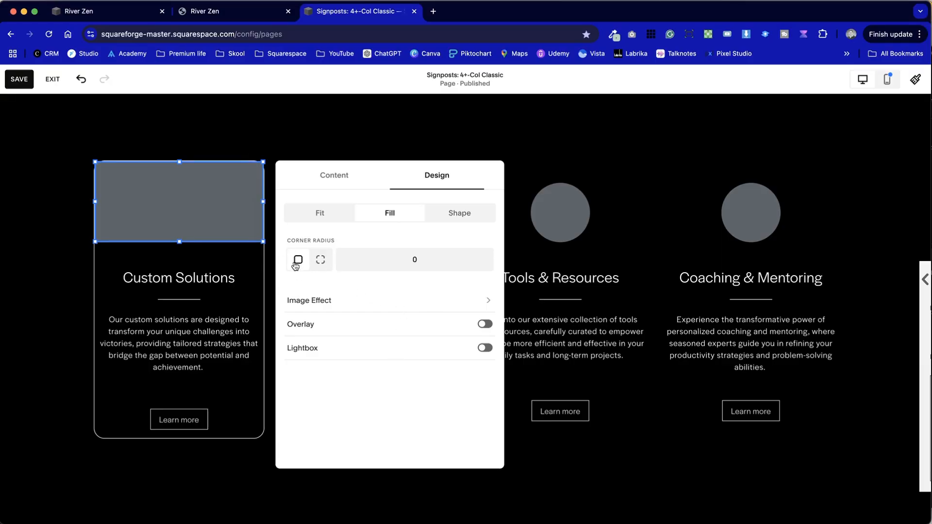
{"action": "left_click", "coordinate": [320, 259]}
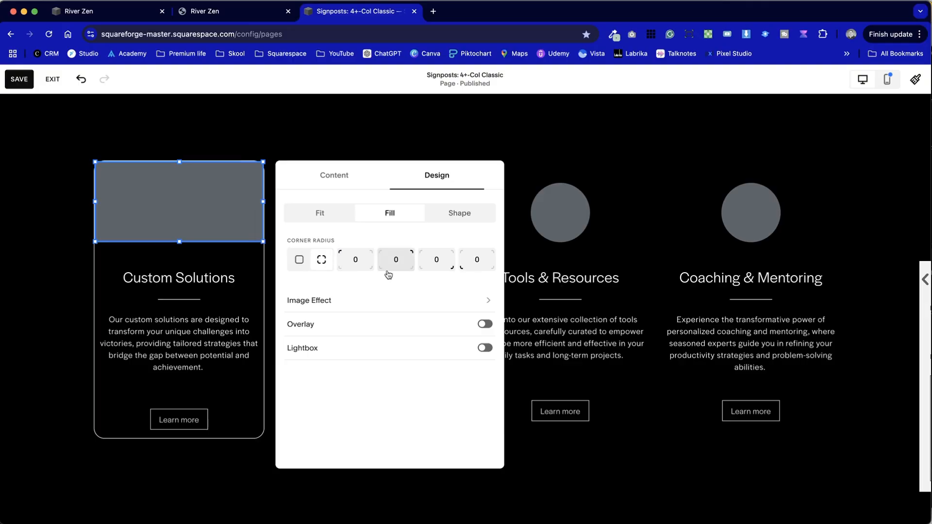
{"action": "type", "text": "2"}
{"action": "key", "text": "BackSpace"}
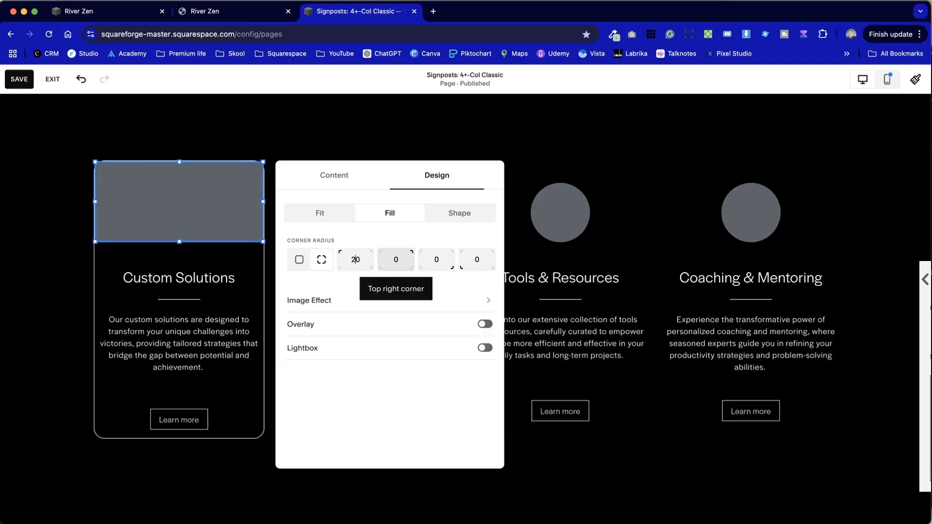
{"action": "left_click", "coordinate": [399, 263]}
{"action": "type", "text": "2"}
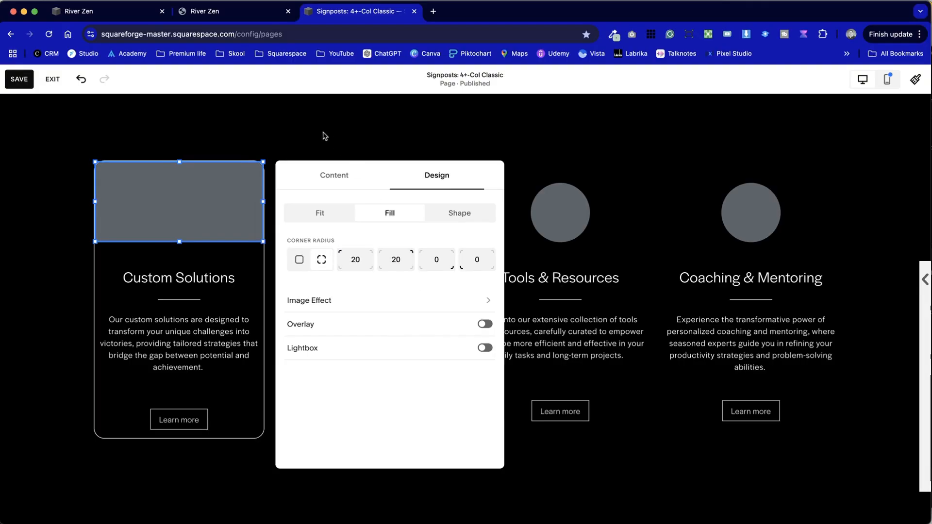
{"action": "left_click", "coordinate": [320, 132]}
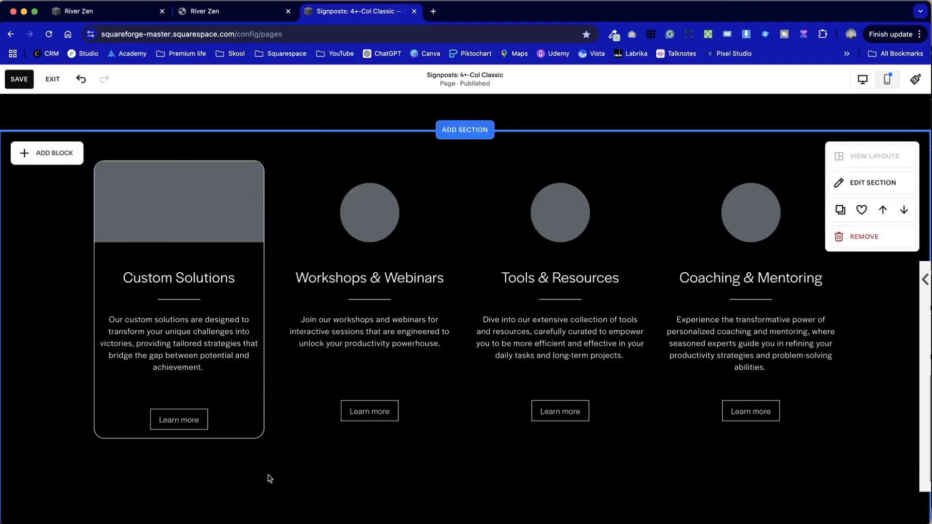
Step: Compare the card with the River Zen demo page, try extending its image down towards the heading, and undo the resize
{"action": "key", "text": "ctrl+shift+Tab"}
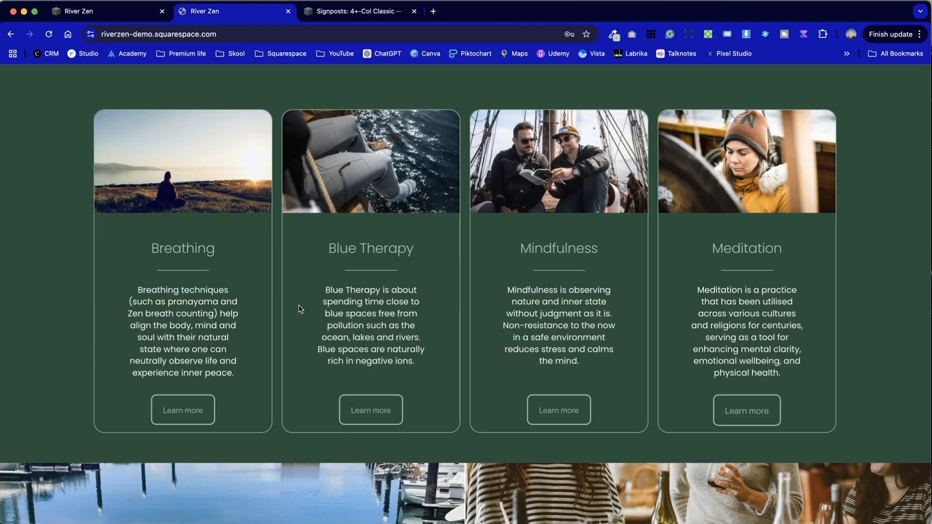
{"action": "key", "text": "ctrl+Tab"}
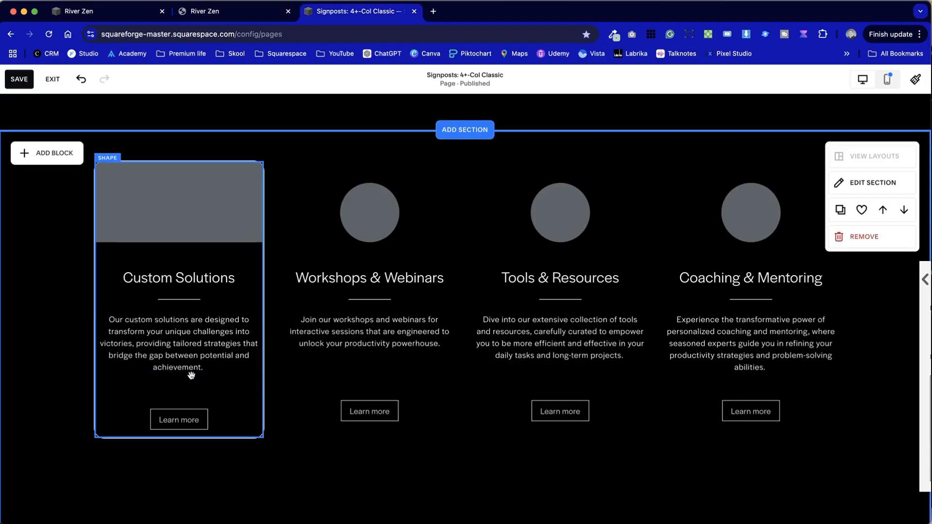
{"action": "left_click", "coordinate": [181, 233]}
{"action": "left_click_drag", "start_coordinate": [179, 242], "coordinate": [178, 260]}
{"action": "left_click", "coordinate": [191, 420]}
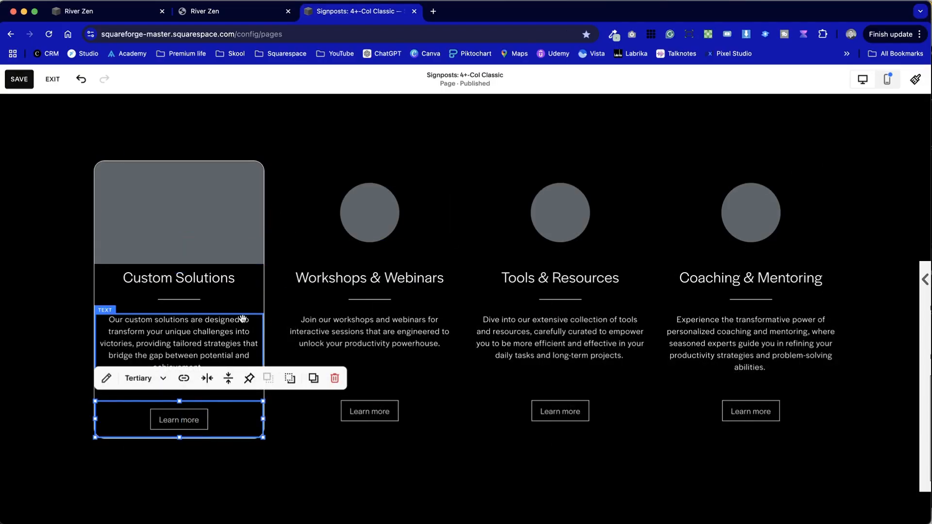
{"action": "key", "text": "super+z"}
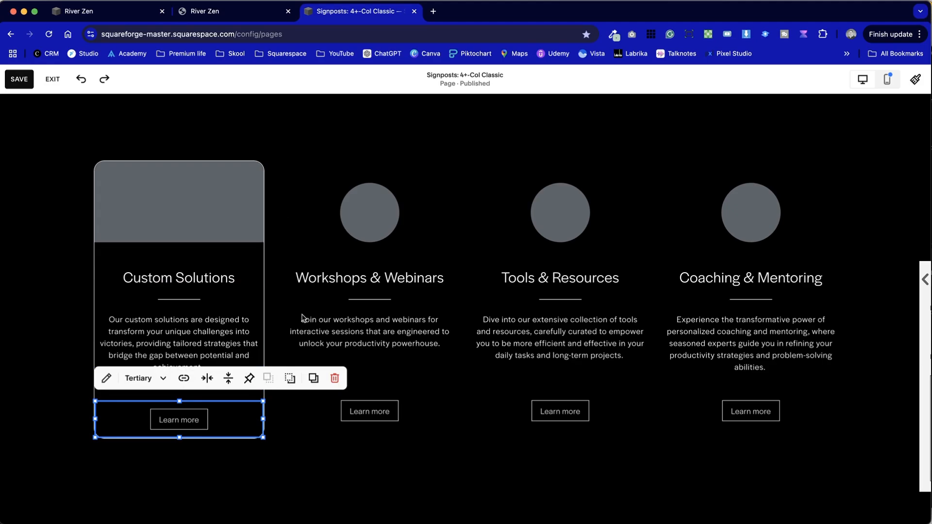
{"action": "left_click", "coordinate": [294, 228]}
{"action": "left_click", "coordinate": [307, 459]}
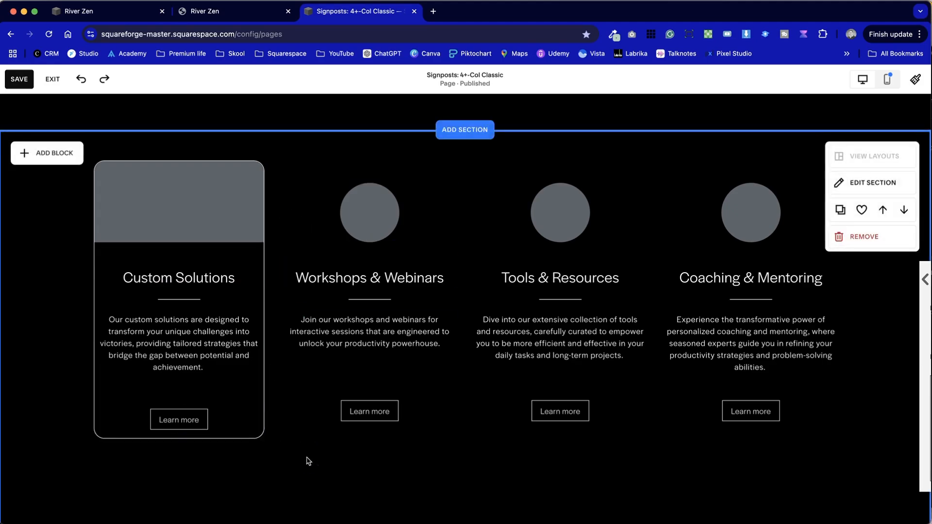
Step: Clear the Workshops & Webinars, Tools & Resources and Coaching & Mentoring cards out of the row beside the Custom Solutions card
{"action": "scroll", "coordinate": [307, 460], "scroll_direction": "down", "scroll_amount": 3}
{"action": "left_click_drag", "start_coordinate": [831, 393], "coordinate": [286, 92]}
{"action": "left_click_drag", "start_coordinate": [366, 113], "coordinate": [365, 466]}
{"action": "left_click", "coordinate": [406, 319]}
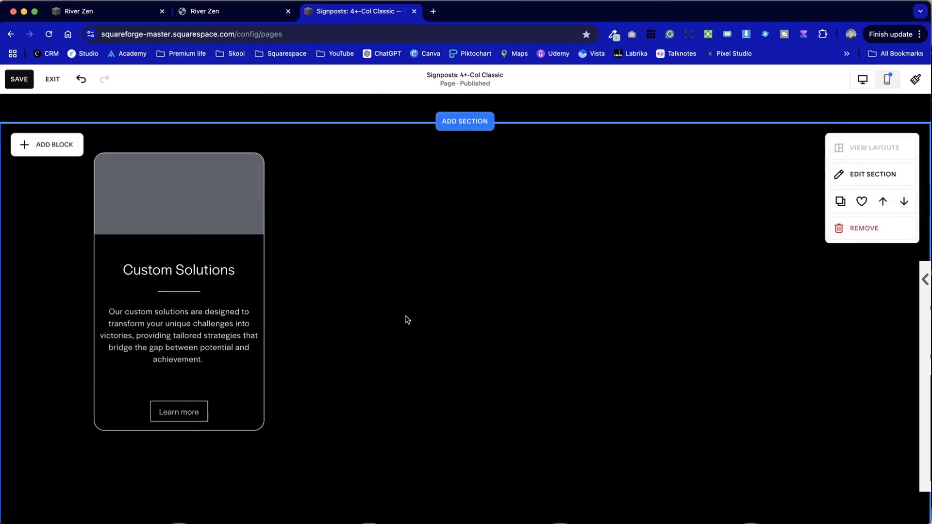
Step: Save the page and switch to the mobile layout to review how the Custom Solutions card's blocks are stacked
{"action": "left_click", "coordinate": [22, 80]}
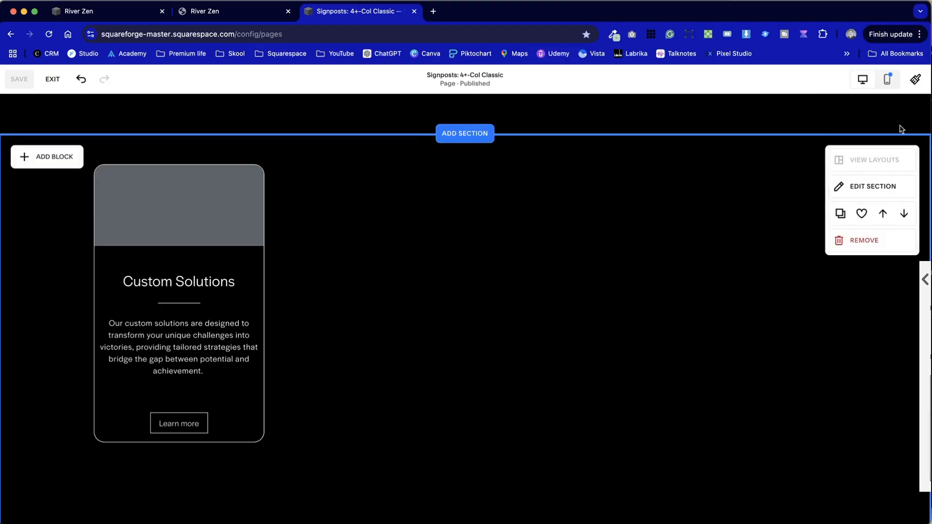
{"action": "left_click", "coordinate": [887, 79]}
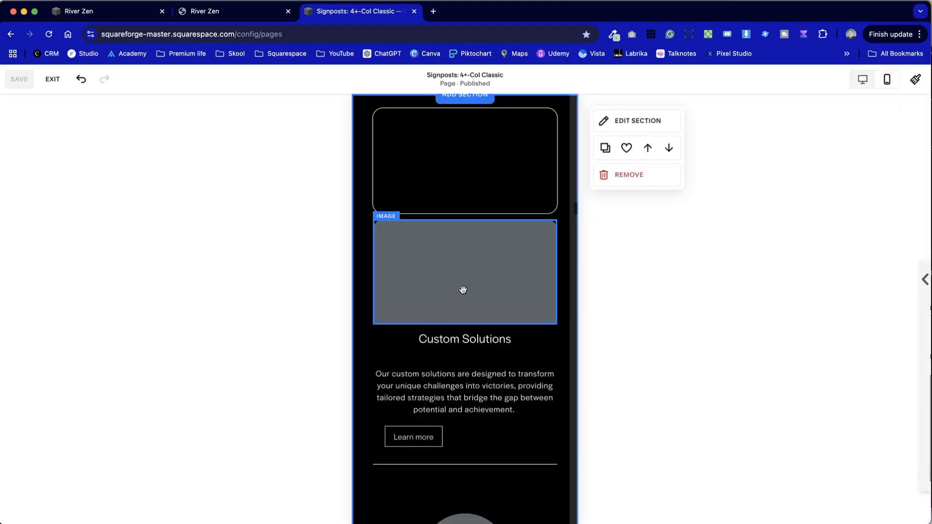
{"action": "scroll", "coordinate": [435, 332], "scroll_direction": "down", "scroll_amount": 1}
{"action": "scroll", "coordinate": [434, 244], "scroll_direction": "up", "scroll_amount": 1}
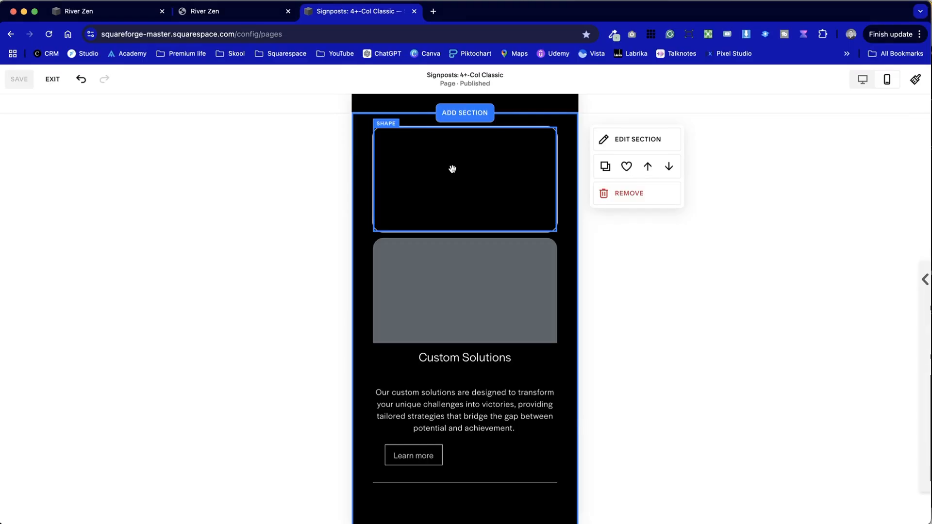
{"action": "scroll", "coordinate": [452, 170], "scroll_direction": "down", "scroll_amount": 15}
{"action": "scroll", "coordinate": [451, 194], "scroll_direction": "up", "scroll_amount": 12}
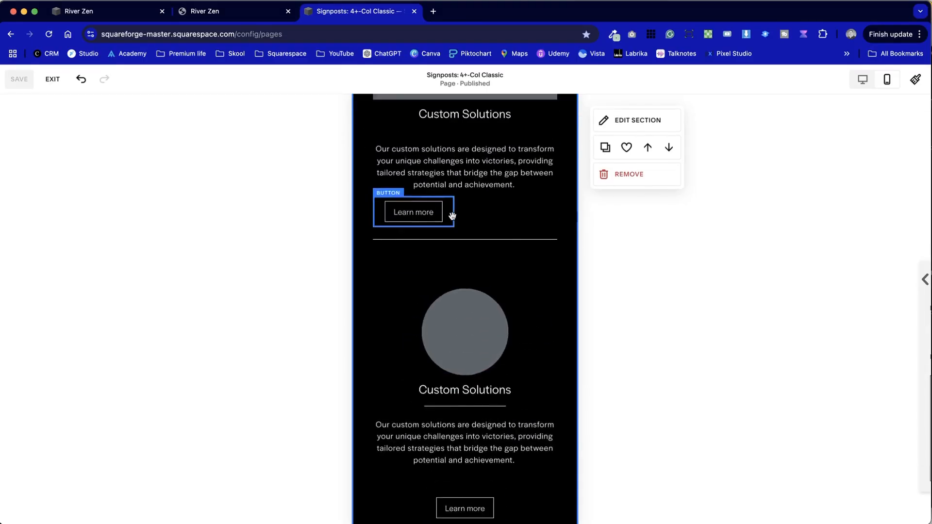
{"action": "scroll", "coordinate": [452, 216], "scroll_direction": "up", "scroll_amount": 5}
Step: Lengthen the rounded outline on mobile and place the image over its upper part, reducing the image's height slightly
{"action": "left_click_drag", "start_coordinate": [451, 310], "coordinate": [454, 208]}
{"action": "left_click_drag", "start_coordinate": [465, 243], "coordinate": [464, 354]}
{"action": "left_click", "coordinate": [463, 266]}
{"action": "left_click", "coordinate": [465, 223]}
{"action": "left_click", "coordinate": [668, 150]}
{"action": "left_click", "coordinate": [495, 274]}
{"action": "left_click", "coordinate": [494, 190]}
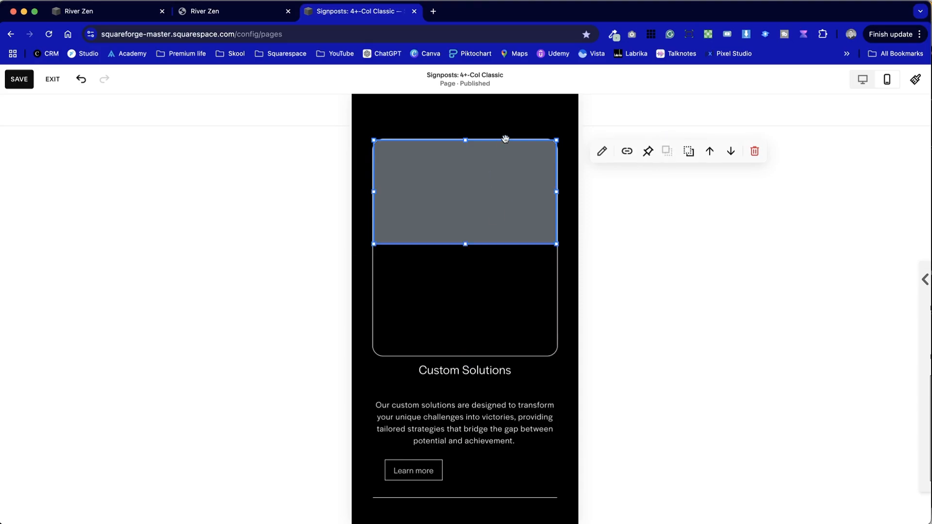
{"action": "left_click_drag", "start_coordinate": [467, 244], "coordinate": [466, 226]}
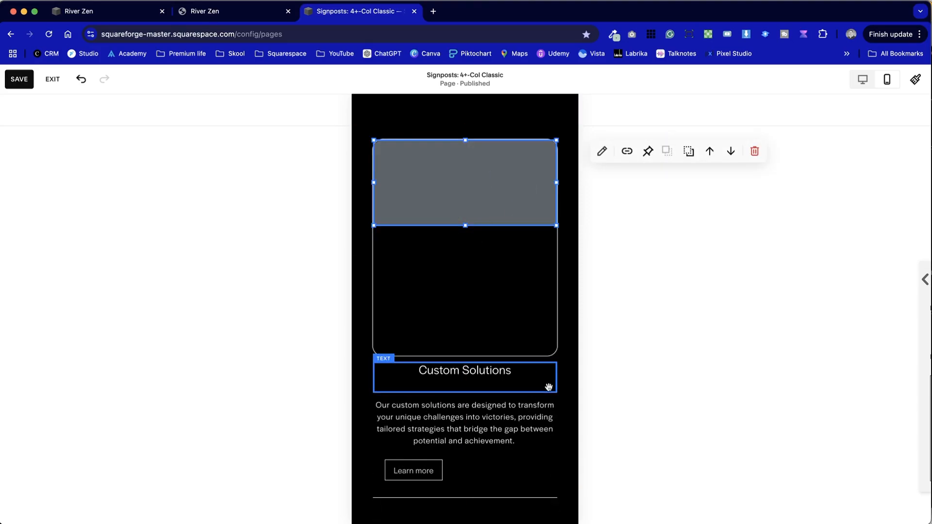
Step: Move the heading, paragraph and Learn more button into the outline below the image, extending the outline and centring the button near its bottom edge
{"action": "left_click", "coordinate": [570, 357]}
{"action": "scroll", "coordinate": [570, 356], "scroll_direction": "down", "scroll_amount": 2}
{"action": "scroll", "coordinate": [517, 350], "scroll_direction": "up", "scroll_amount": 1}
{"action": "left_click", "coordinate": [512, 441]}
{"action": "left_click", "coordinate": [413, 346]}
{"action": "left_click_drag", "start_coordinate": [413, 345], "coordinate": [436, 217]}
{"action": "left_click", "coordinate": [427, 434]}
{"action": "left_click", "coordinate": [556, 321]}
{"action": "left_click_drag", "start_coordinate": [465, 321], "coordinate": [465, 418]}
{"action": "left_click", "coordinate": [572, 400]}
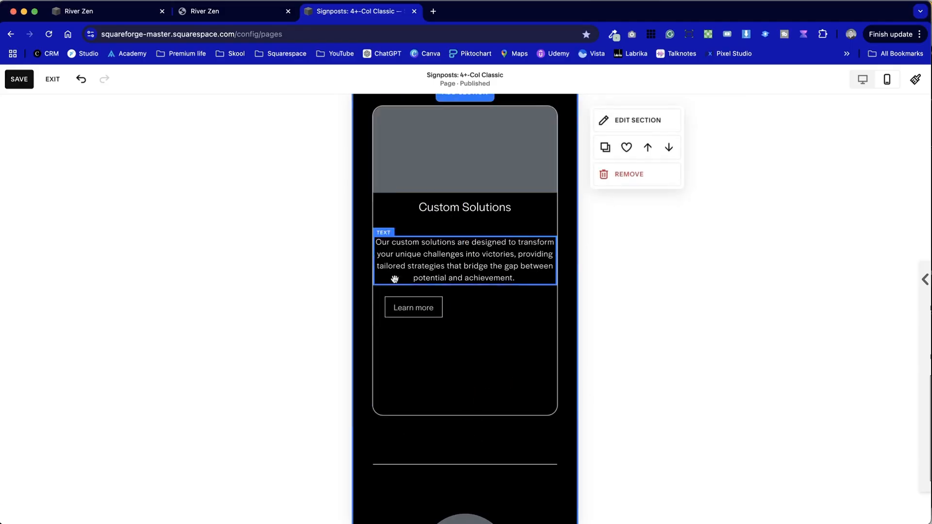
{"action": "left_click_drag", "start_coordinate": [427, 308], "coordinate": [476, 383]}
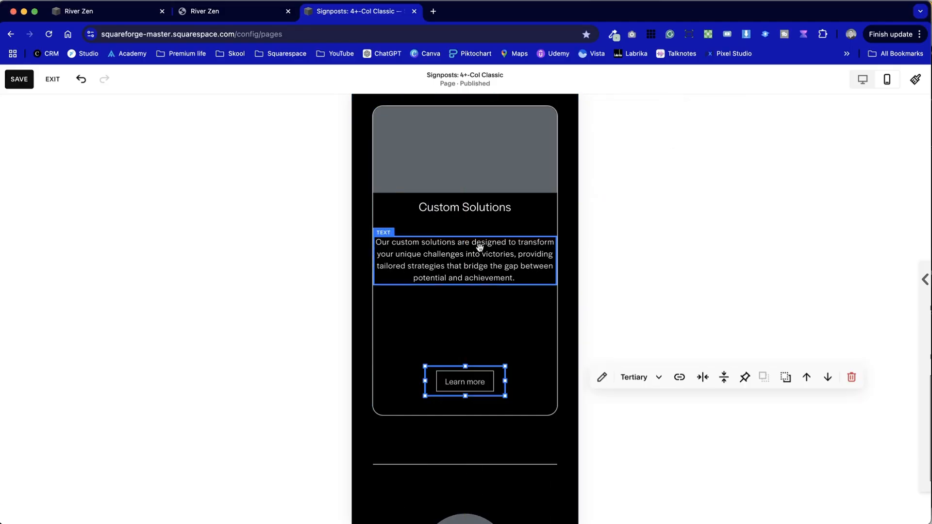
Step: Try narrowing the paragraph block from both sides and return it to the card's full width
{"action": "left_click", "coordinate": [470, 270]}
{"action": "left_click_drag", "start_coordinate": [377, 261], "coordinate": [402, 262]}
{"action": "left_click_drag", "start_coordinate": [554, 266], "coordinate": [531, 267]}
{"action": "left_click_drag", "start_coordinate": [403, 276], "coordinate": [373, 274]}
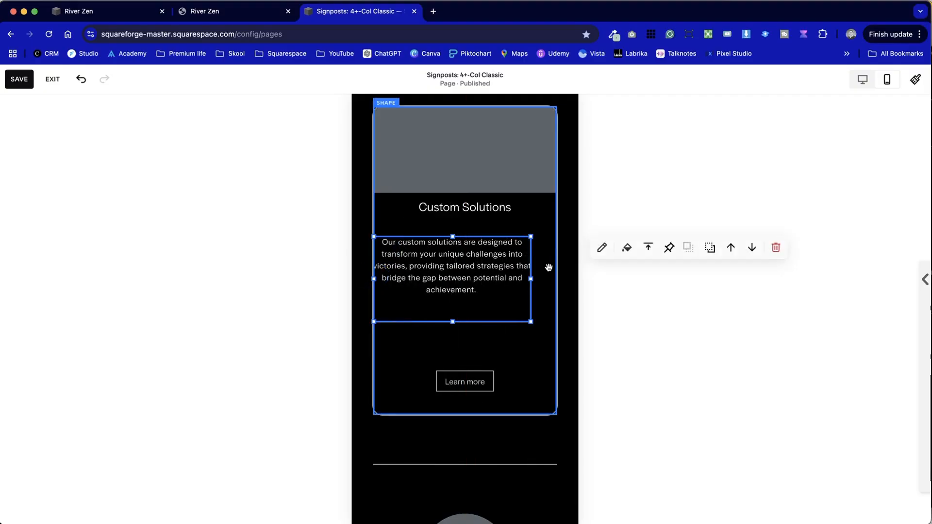
{"action": "left_click_drag", "start_coordinate": [530, 278], "coordinate": [558, 279]}
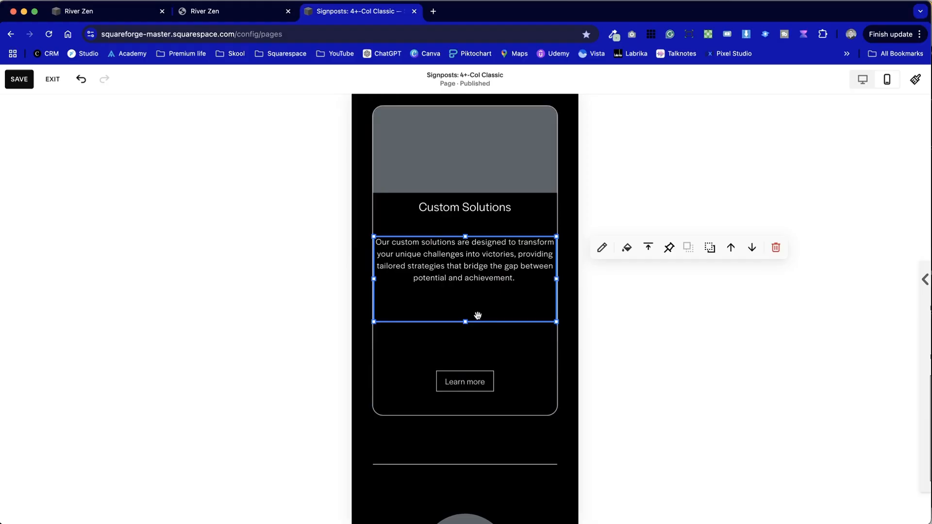
Step: Lower the paragraph and the Custom Solutions heading within the mobile card to leave space beneath the image
{"action": "left_click_drag", "start_coordinate": [465, 283], "coordinate": [478, 287]}
{"action": "left_click", "coordinate": [627, 326]}
{"action": "left_click", "coordinate": [475, 217]}
{"action": "left_click_drag", "start_coordinate": [477, 219], "coordinate": [478, 233]}
{"action": "left_click", "coordinate": [609, 329]}
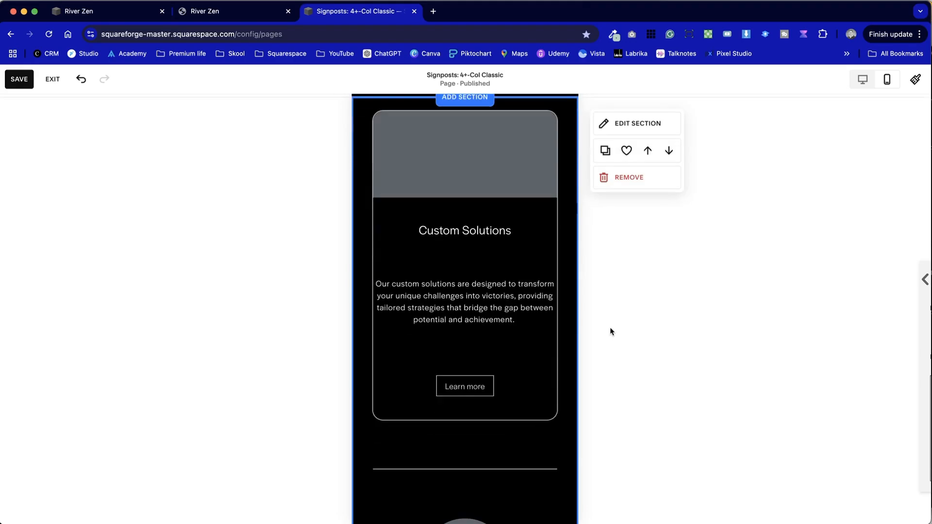
Step: Move the divider line between the heading and the paragraph and shorten it to a small centred line
{"action": "scroll", "coordinate": [562, 348], "scroll_direction": "down", "scroll_amount": 1}
{"action": "left_click_drag", "start_coordinate": [474, 414], "coordinate": [481, 208]}
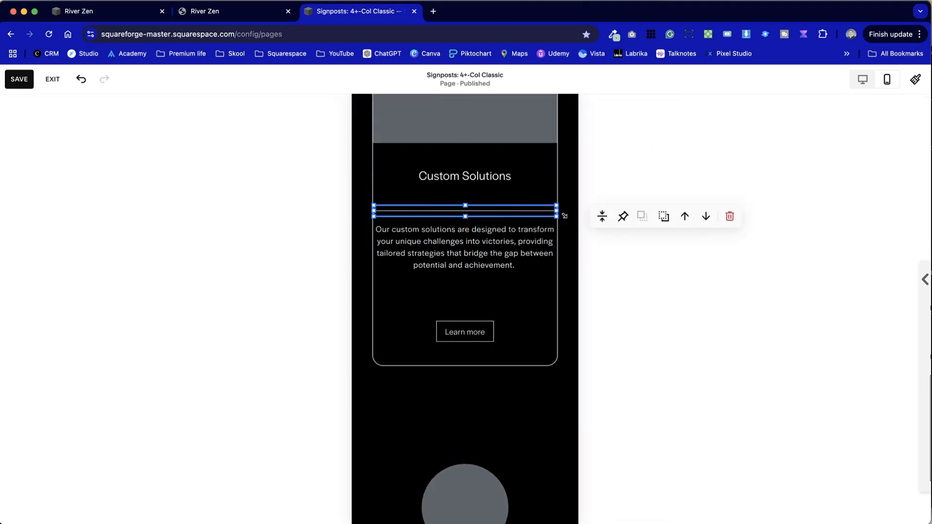
{"action": "left_click_drag", "start_coordinate": [485, 207], "coordinate": [466, 198]}
{"action": "scroll", "coordinate": [316, 245], "scroll_direction": "up", "scroll_amount": 3}
{"action": "left_click", "coordinate": [469, 273]}
{"action": "left_click_drag", "start_coordinate": [502, 272], "coordinate": [468, 275]}
{"action": "left_click", "coordinate": [505, 274]}
{"action": "left_click", "coordinate": [446, 274]}
{"action": "left_click", "coordinate": [442, 279]}
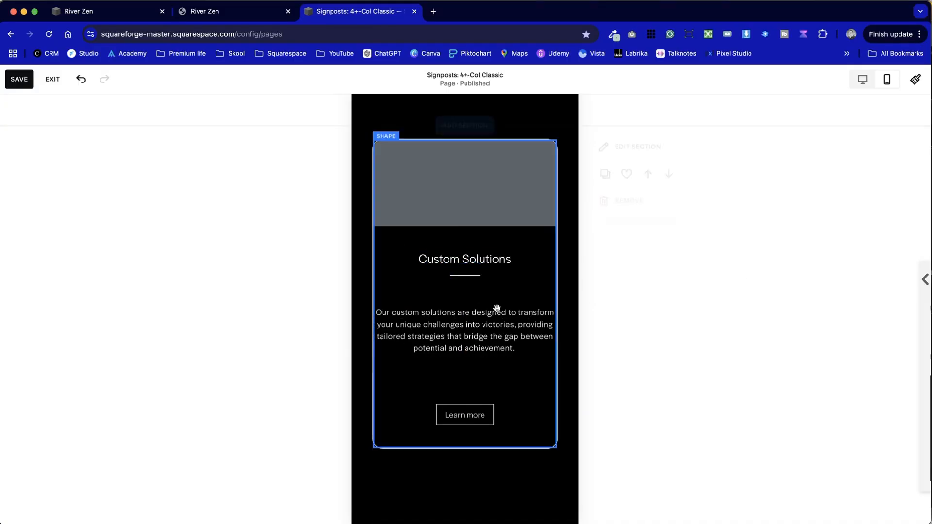
Step: Move the paragraph and Learn more button up under the divider, and raise the heading block with its text aligned to the bottom
{"action": "left_click_drag", "start_coordinate": [491, 348], "coordinate": [492, 318]}
{"action": "left_click_drag", "start_coordinate": [474, 418], "coordinate": [479, 360]}
{"action": "left_click", "coordinate": [468, 255]}
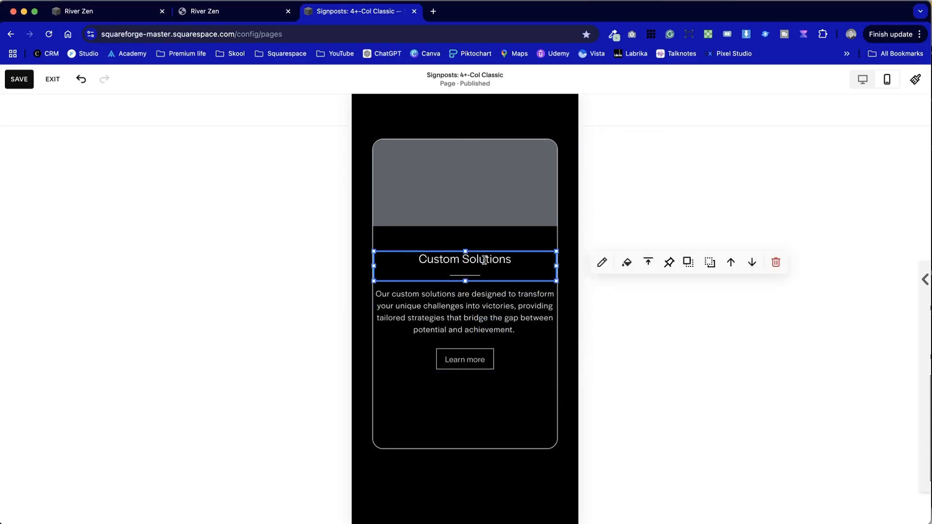
{"action": "left_click_drag", "start_coordinate": [474, 258], "coordinate": [475, 245]}
{"action": "left_click", "coordinate": [648, 243]}
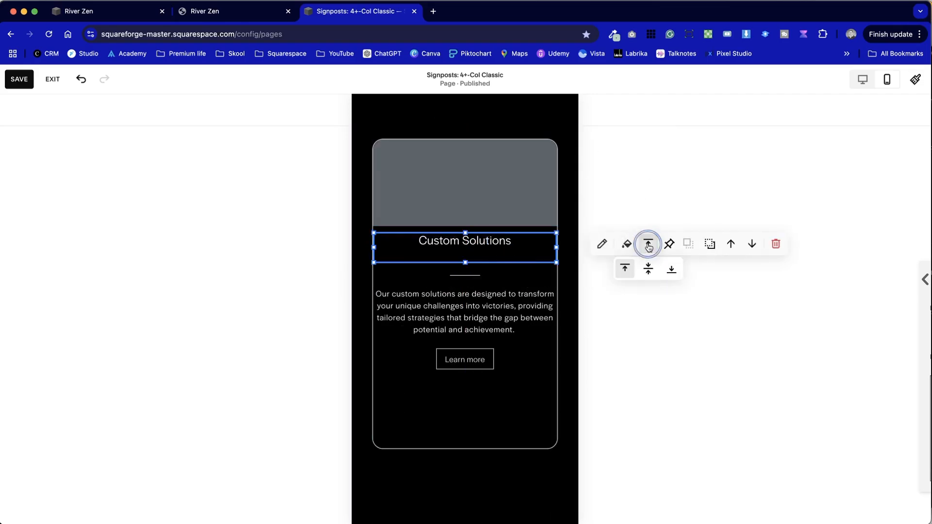
{"action": "left_click", "coordinate": [668, 270]}
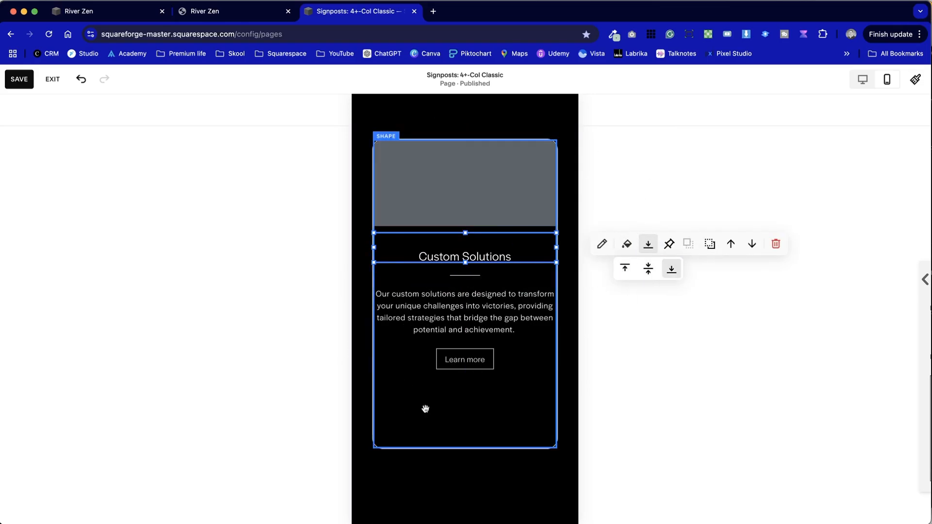
{"action": "left_click", "coordinate": [433, 426]}
{"action": "left_click", "coordinate": [440, 508]}
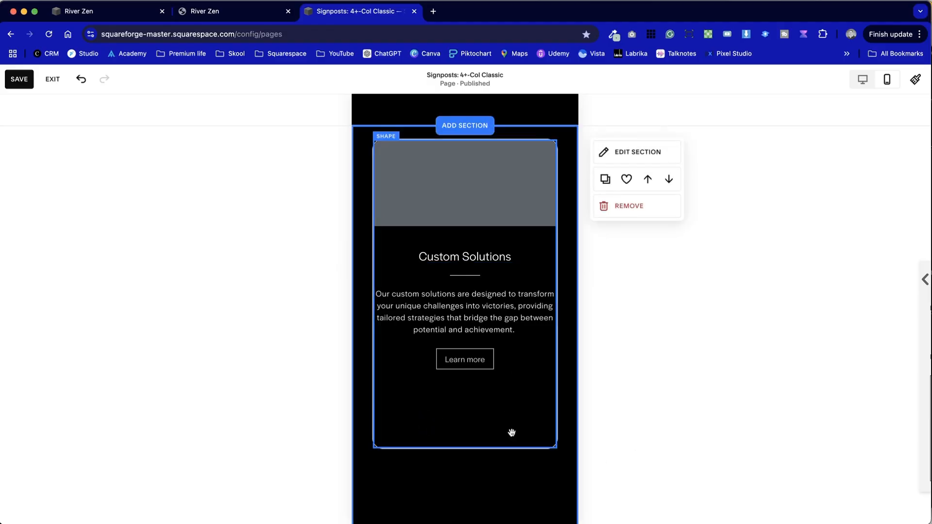
Step: Shorten the mobile card's rounded outline so it ends just below the Learn more button
{"action": "left_click", "coordinate": [469, 446]}
{"action": "left_click_drag", "start_coordinate": [468, 450], "coordinate": [476, 390]}
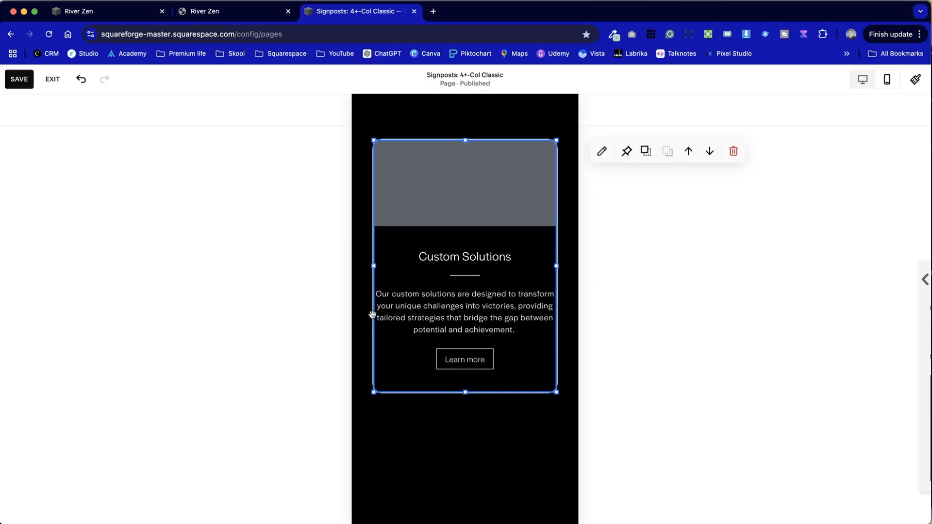
{"action": "left_click", "coordinate": [483, 480]}
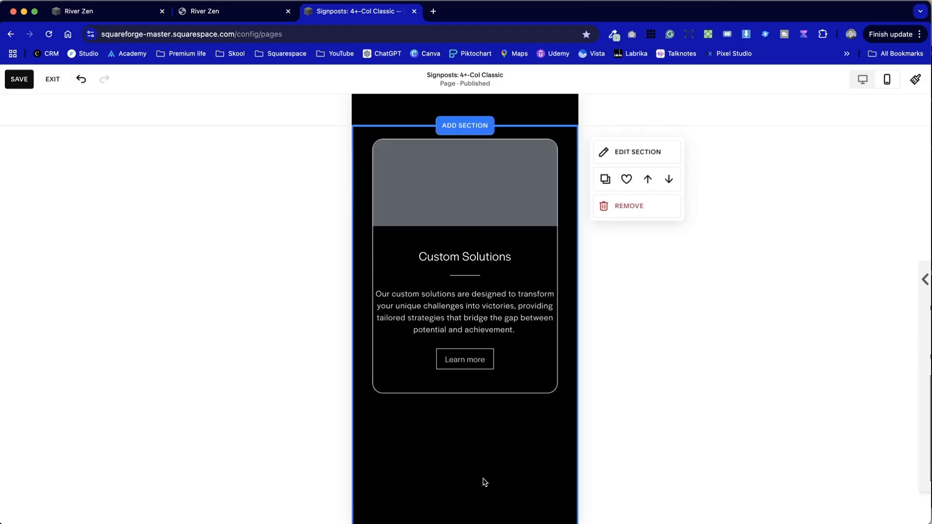
Step: Lower the Learn more button slightly together with the outline's bottom edge, and save the page
{"action": "left_click_drag", "start_coordinate": [474, 368], "coordinate": [462, 412]}
{"action": "left_click", "coordinate": [483, 380]}
{"action": "left_click", "coordinate": [470, 460]}
{"action": "scroll", "coordinate": [469, 460], "scroll_direction": "up", "scroll_amount": 5}
{"action": "scroll", "coordinate": [436, 388], "scroll_direction": "down", "scroll_amount": 5}
{"action": "left_click", "coordinate": [19, 79]}
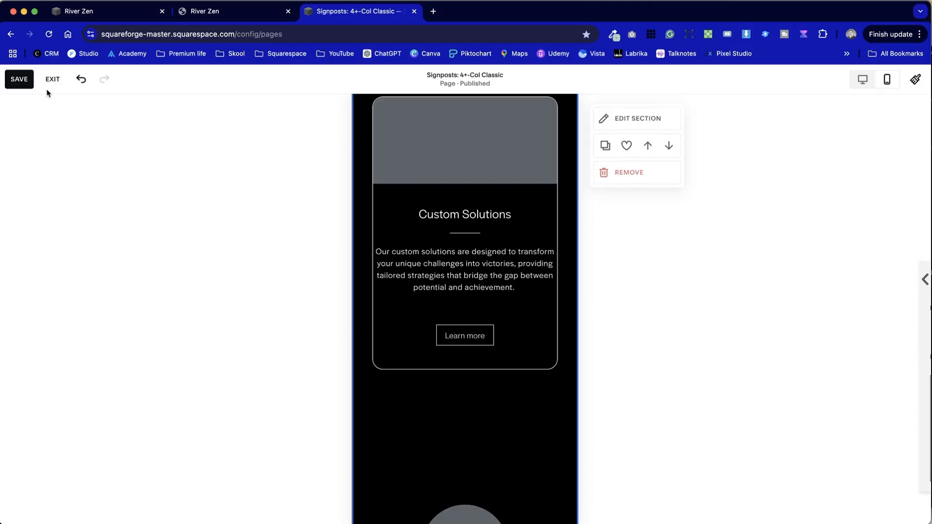
Step: Return to the desktop layout and give the Custom Solutions paragraph a white background made fully transparent
{"action": "left_click", "coordinate": [863, 79]}
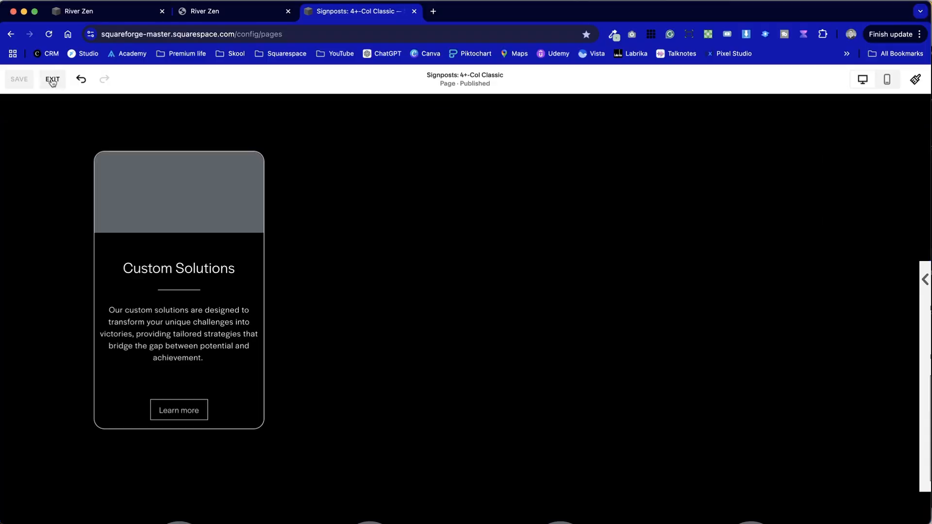
{"action": "left_click", "coordinate": [208, 339]}
{"action": "triple_click", "coordinate": [237, 361]}
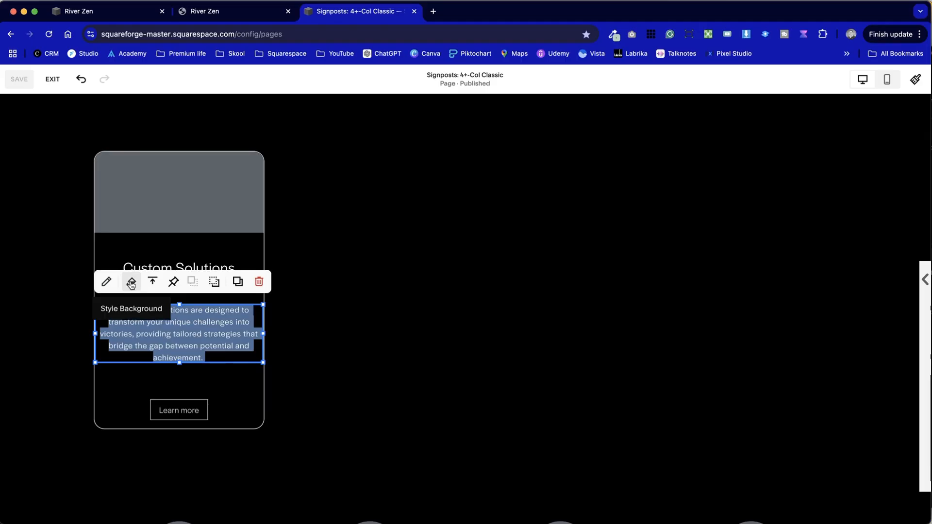
{"action": "left_click", "coordinate": [131, 283]}
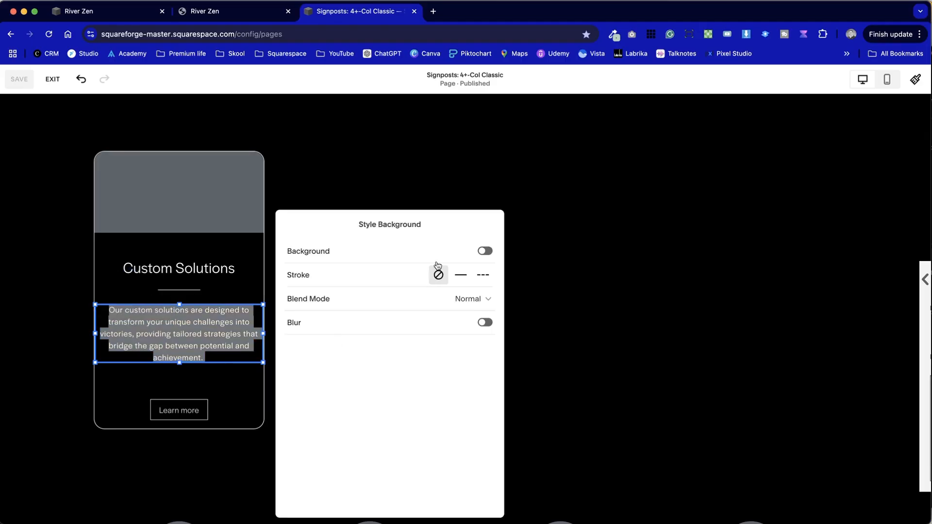
{"action": "left_click", "coordinate": [485, 251]}
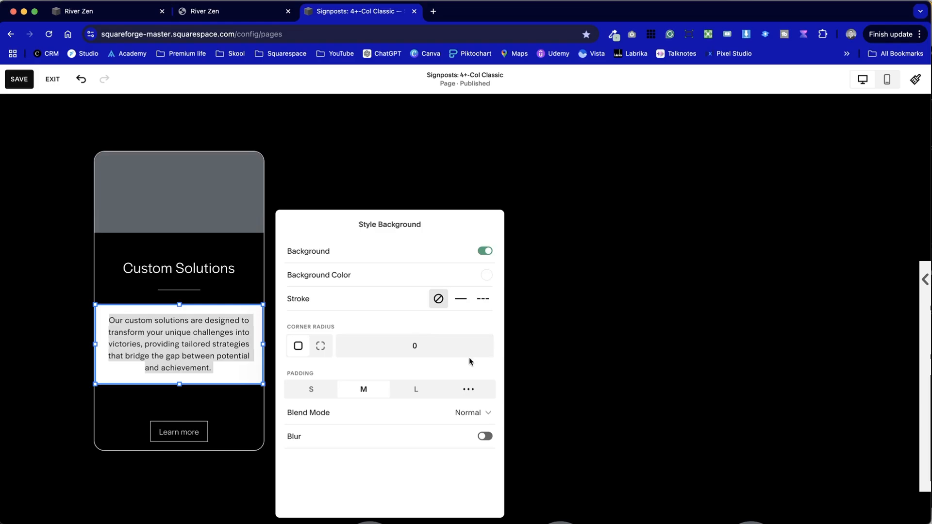
{"action": "left_click", "coordinate": [491, 278]}
{"action": "left_click", "coordinate": [523, 251]}
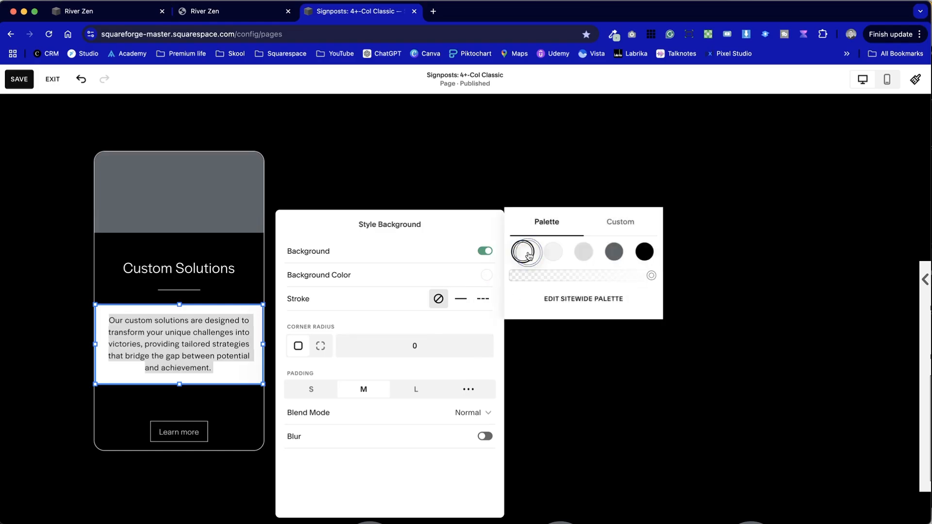
{"action": "left_click_drag", "start_coordinate": [652, 275], "coordinate": [465, 252]}
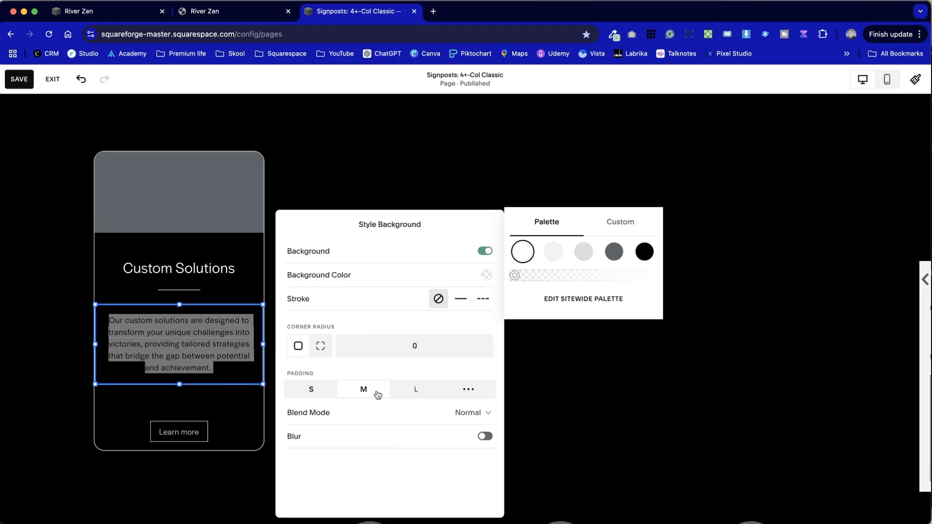
Step: Give the paragraph block custom padding of 0% top and bottom and slightly over 8% left and right
{"action": "left_click", "coordinate": [413, 391]}
{"action": "left_click", "coordinate": [364, 389]}
{"action": "left_click", "coordinate": [468, 389]}
{"action": "left_click_drag", "start_coordinate": [350, 470], "coordinate": [370, 470]}
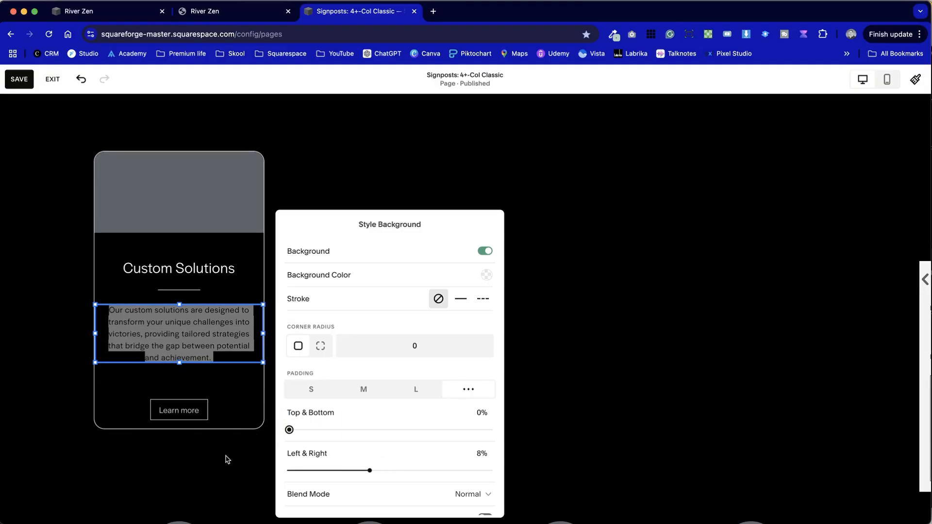
{"action": "mouse_move", "coordinate": [374, 468]}
{"action": "left_mouse_down"}
{"action": "mouse_move", "coordinate": [388, 468]}
{"action": "mouse_move", "coordinate": [379, 470]}
{"action": "left_mouse_up"}
{"action": "left_click", "coordinate": [225, 473]}
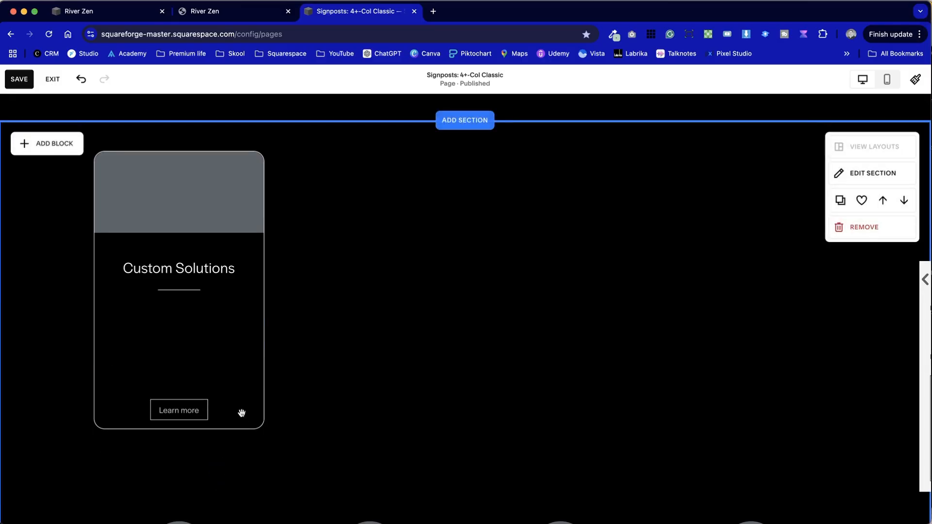
Step: Set the Custom Solutions paragraph's text colour to white
{"action": "triple_click", "coordinate": [211, 335]}
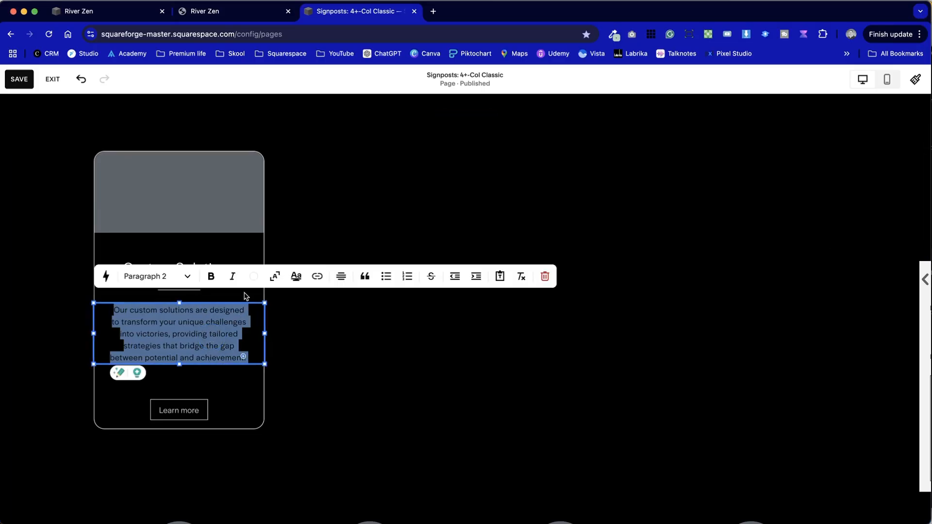
{"action": "left_click", "coordinate": [257, 279]}
{"action": "left_click", "coordinate": [200, 333]}
{"action": "left_click", "coordinate": [399, 362]}
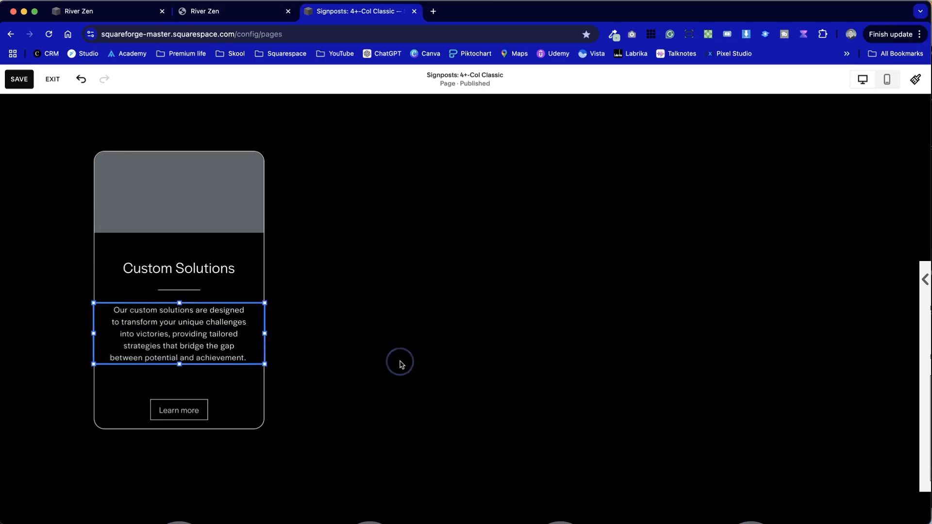
Step: Move the Learn more button up closer to the paragraph and shorten the card outline to end just below it
{"action": "left_click_drag", "start_coordinate": [173, 401], "coordinate": [173, 379]}
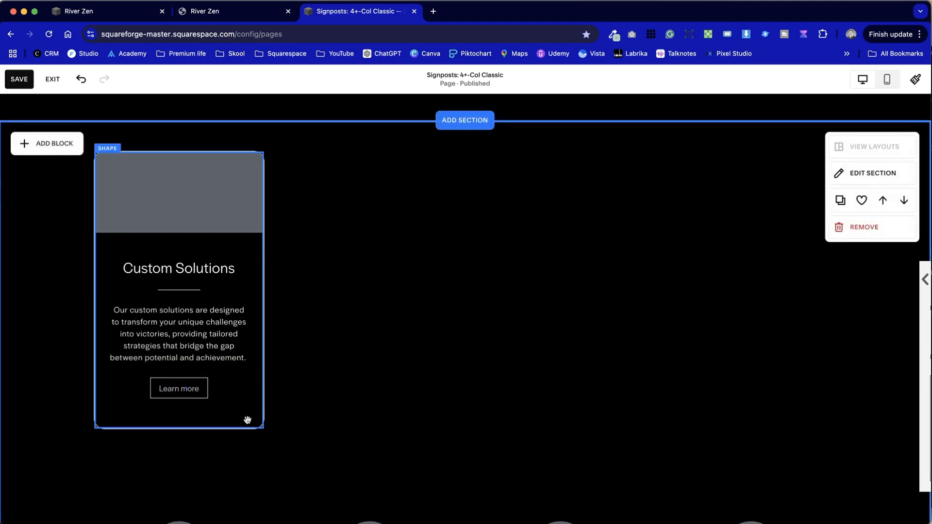
{"action": "left_click", "coordinate": [154, 424]}
{"action": "left_click_drag", "start_coordinate": [176, 428], "coordinate": [176, 407]}
{"action": "left_click", "coordinate": [356, 458]}
{"action": "left_click", "coordinate": [249, 394]}
{"action": "left_click", "coordinate": [289, 307]}
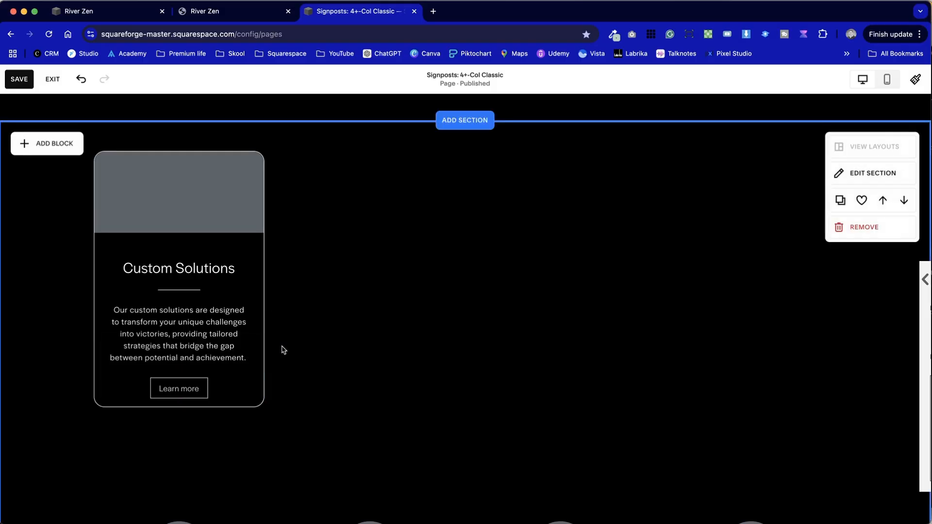
{"action": "left_click", "coordinate": [262, 361]}
{"action": "left_click", "coordinate": [332, 275]}
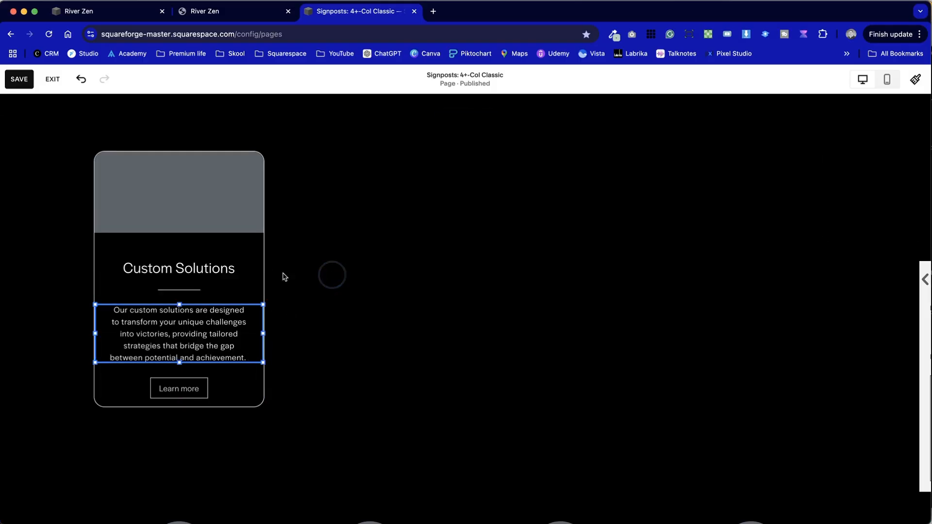
Step: Extend the card's outline downward to leave more space beneath the Learn more button
{"action": "left_click", "coordinate": [263, 236]}
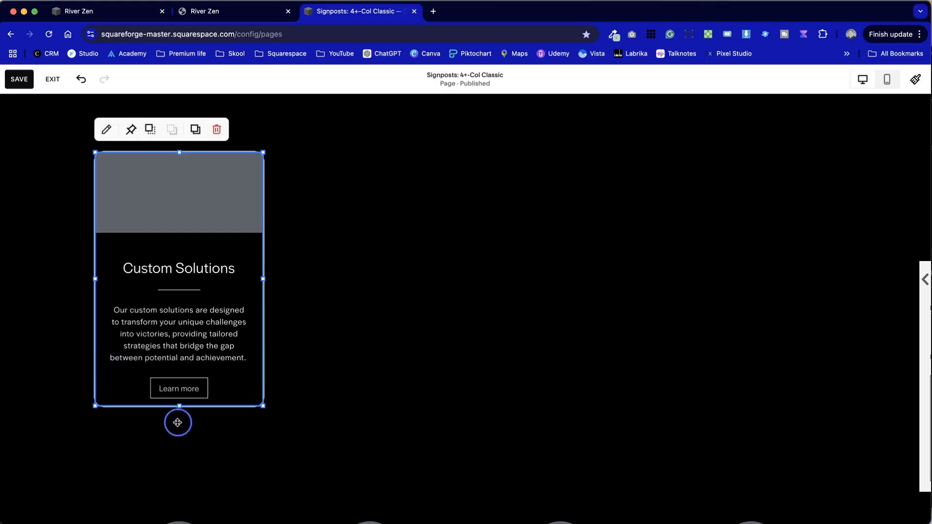
{"action": "left_click", "coordinate": [386, 430]}
{"action": "scroll", "coordinate": [386, 430], "scroll_direction": "down", "scroll_amount": 2}
{"action": "scroll", "coordinate": [386, 429], "scroll_direction": "up", "scroll_amount": 2}
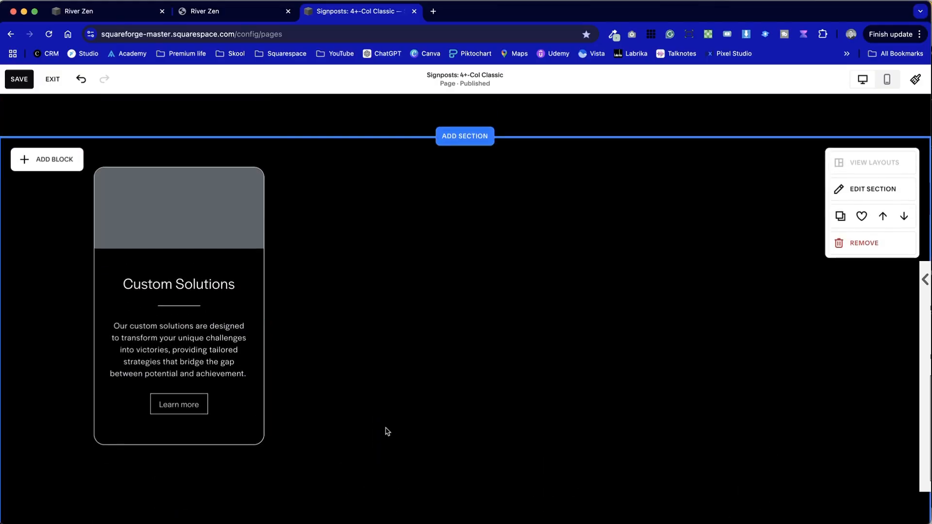
Step: Save the page and check the Custom Solutions card in the mobile and desktop views
{"action": "left_click", "coordinate": [15, 79]}
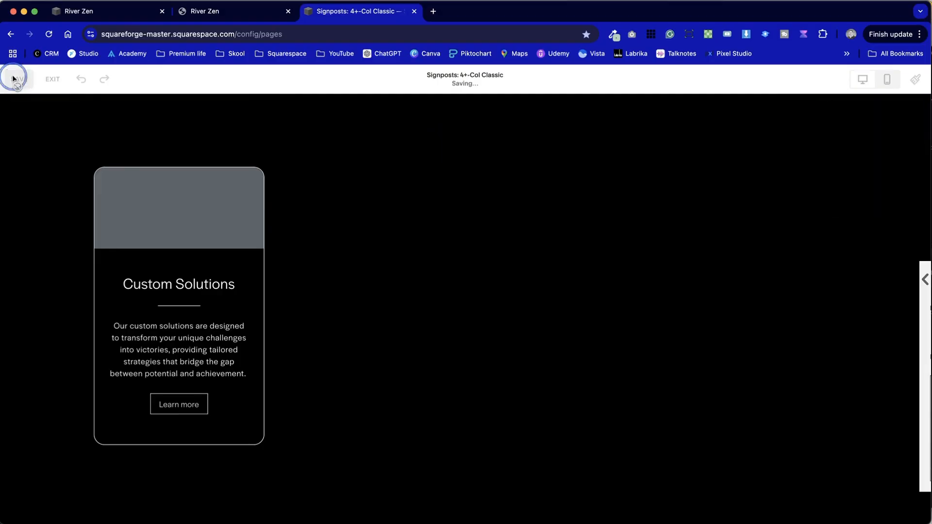
{"action": "left_click", "coordinate": [885, 83]}
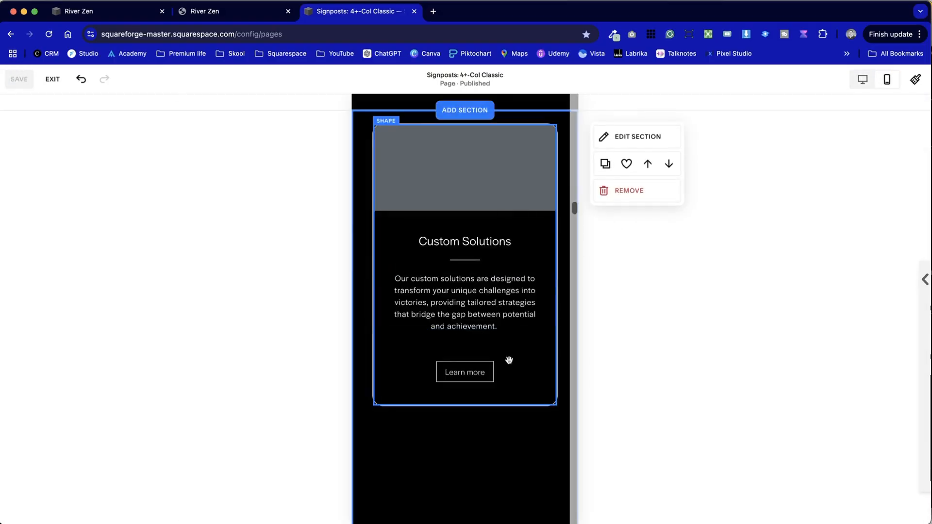
{"action": "scroll", "coordinate": [510, 359], "scroll_direction": "down", "scroll_amount": 5}
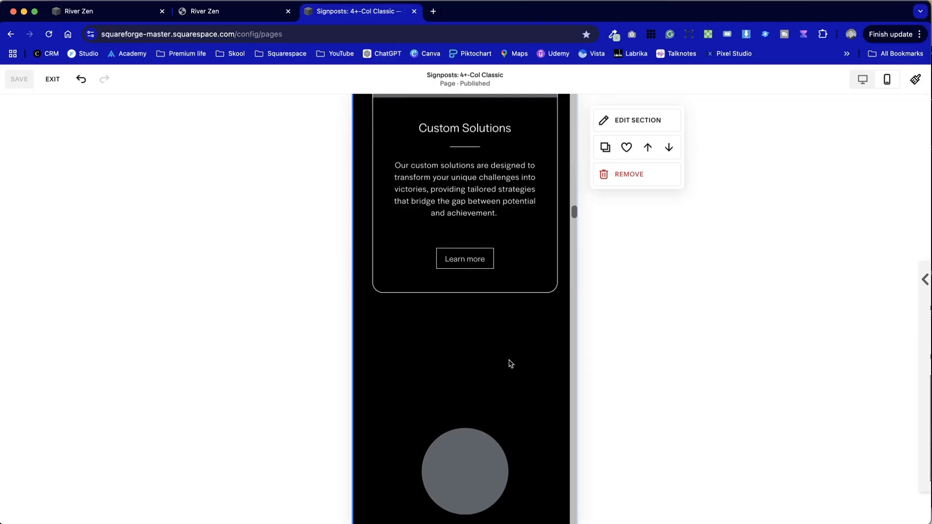
{"action": "scroll", "coordinate": [517, 344], "scroll_direction": "up", "scroll_amount": 2}
{"action": "left_click", "coordinate": [862, 79]}
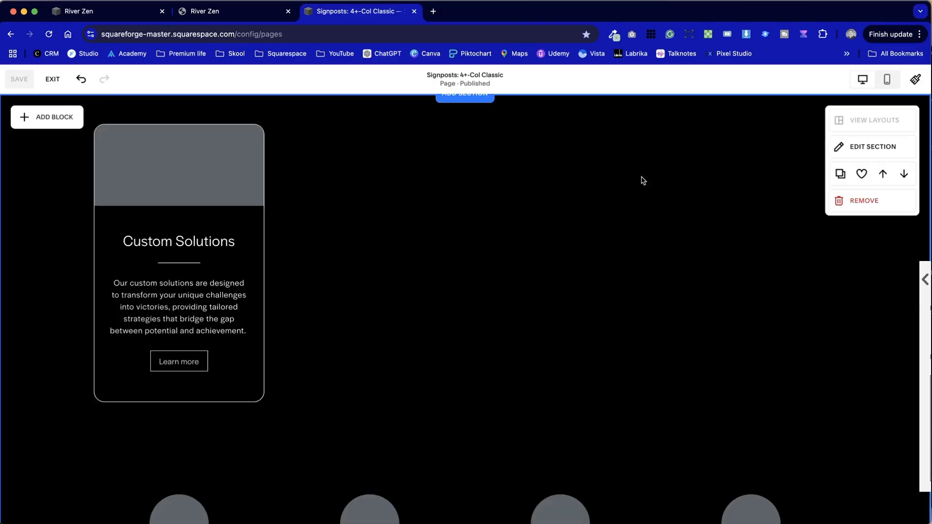
{"action": "scroll", "coordinate": [450, 306], "scroll_direction": "down", "scroll_amount": 5}
{"action": "scroll", "coordinate": [450, 307], "scroll_direction": "up", "scroll_amount": 5}
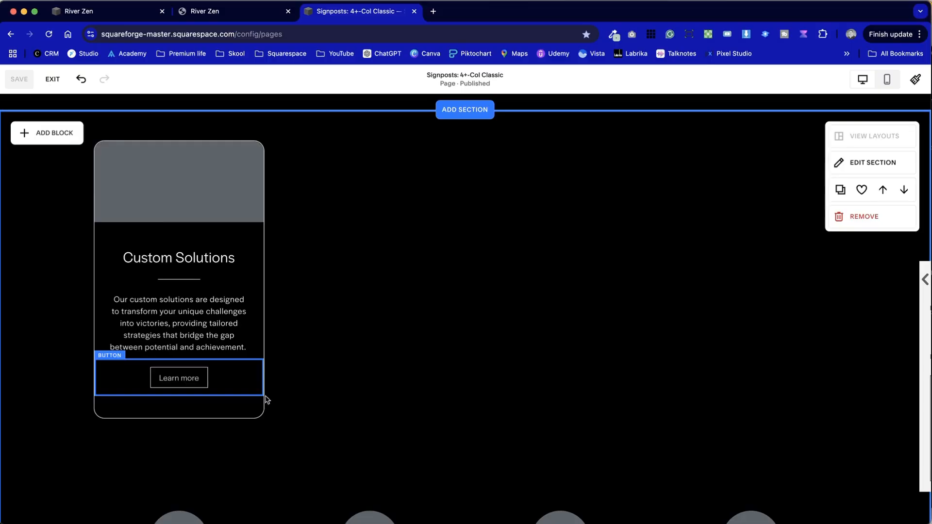
Step: Duplicate all blocks of the Custom Solutions card and place the copy beside it in the second column
{"action": "left_click", "coordinate": [122, 156]}
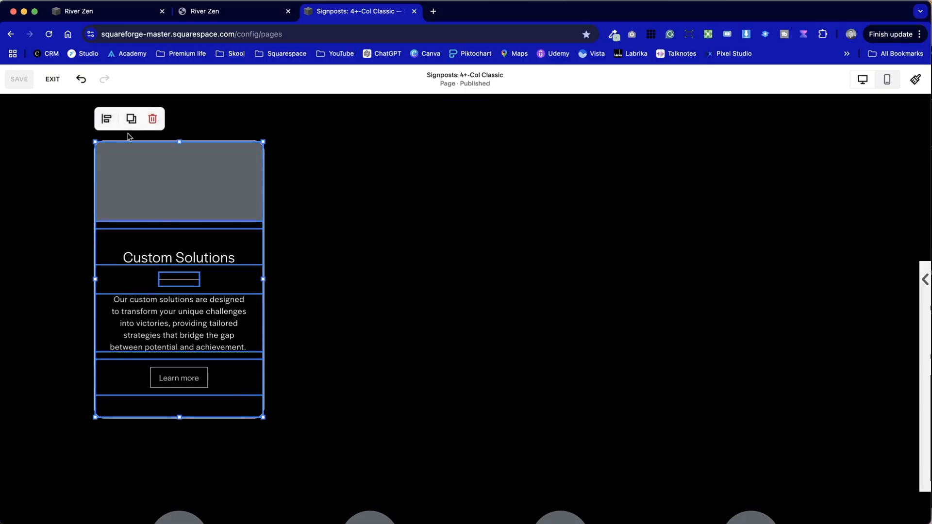
{"action": "left_click", "coordinate": [132, 120]}
{"action": "left_click_drag", "start_coordinate": [191, 217], "coordinate": [348, 184]}
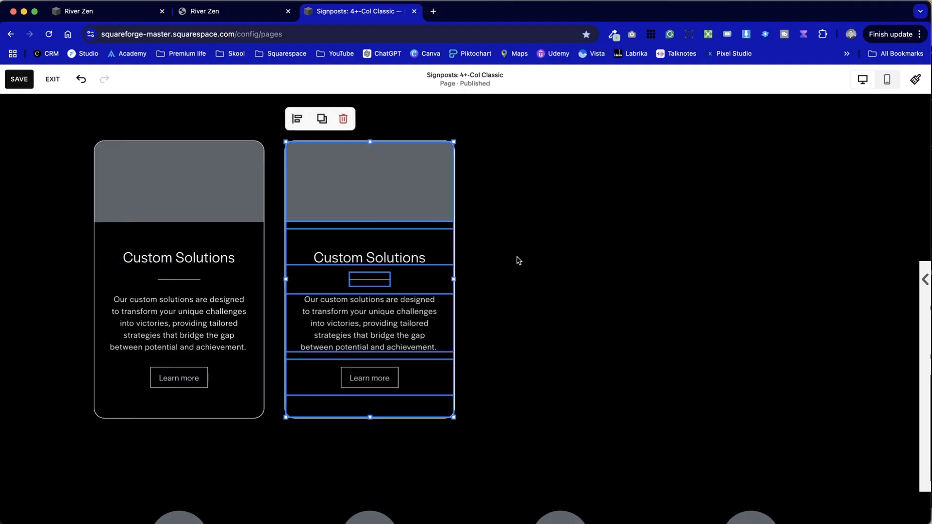
{"action": "left_click", "coordinate": [513, 303]}
{"action": "left_click_drag", "start_coordinate": [497, 430], "coordinate": [556, 332]}
Step: Replace the second card's heading with "Workshops & Webinars", copied from the original signpost below, leaving no stray letter or extra line
{"action": "scroll", "coordinate": [558, 333], "scroll_direction": "down", "scroll_amount": 5}
{"action": "double_click", "coordinate": [427, 368]}
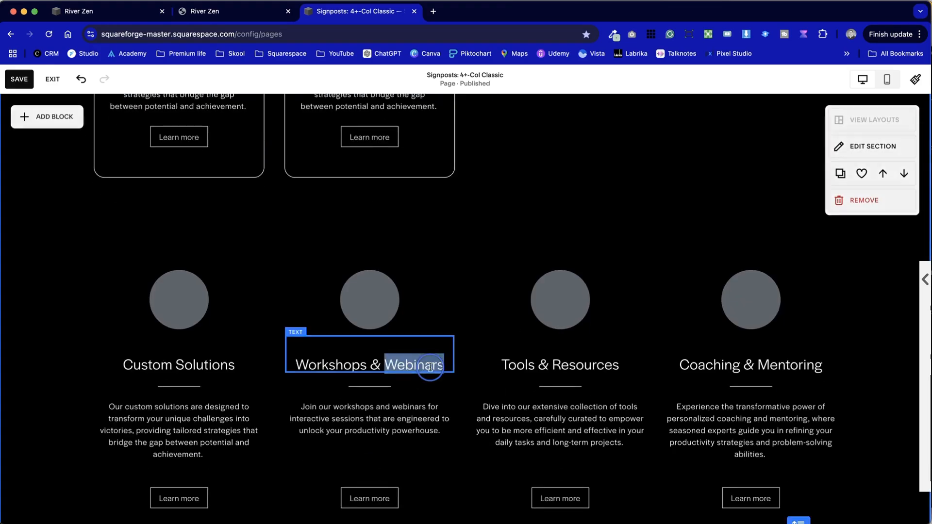
{"action": "triple_click", "coordinate": [430, 367]}
{"action": "key", "text": "super+c"}
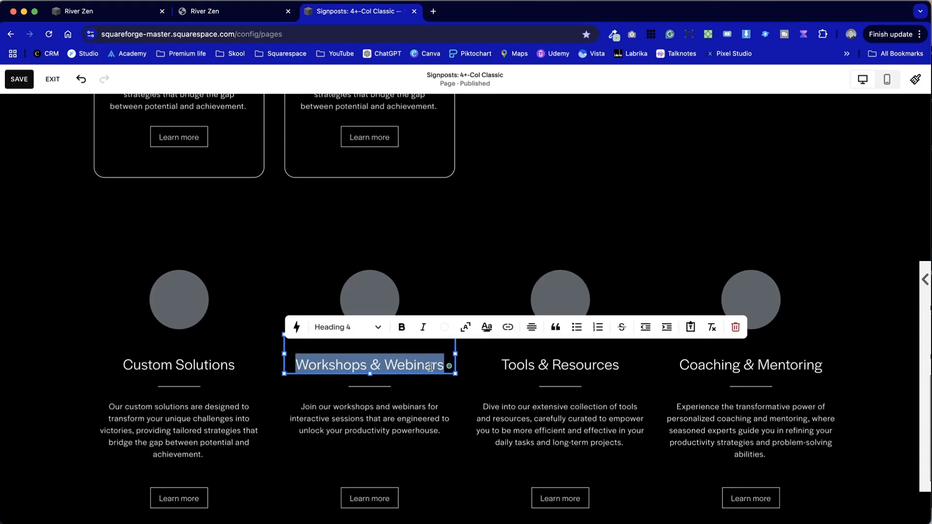
{"action": "scroll", "coordinate": [457, 265], "scroll_direction": "up", "scroll_amount": 3}
{"action": "left_click", "coordinate": [376, 166]}
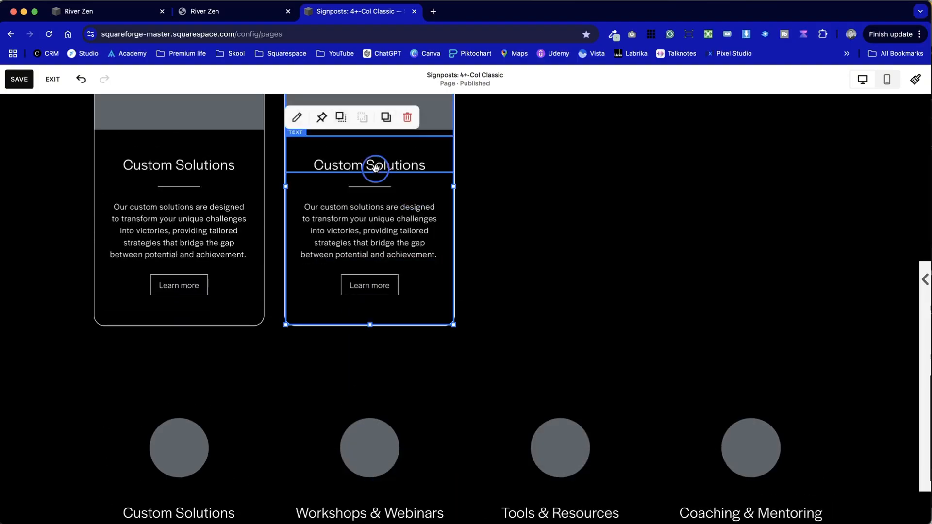
{"action": "double_click", "coordinate": [383, 166]}
{"action": "left_click", "coordinate": [326, 164]}
{"action": "left_click_drag", "start_coordinate": [324, 162], "coordinate": [419, 162]}
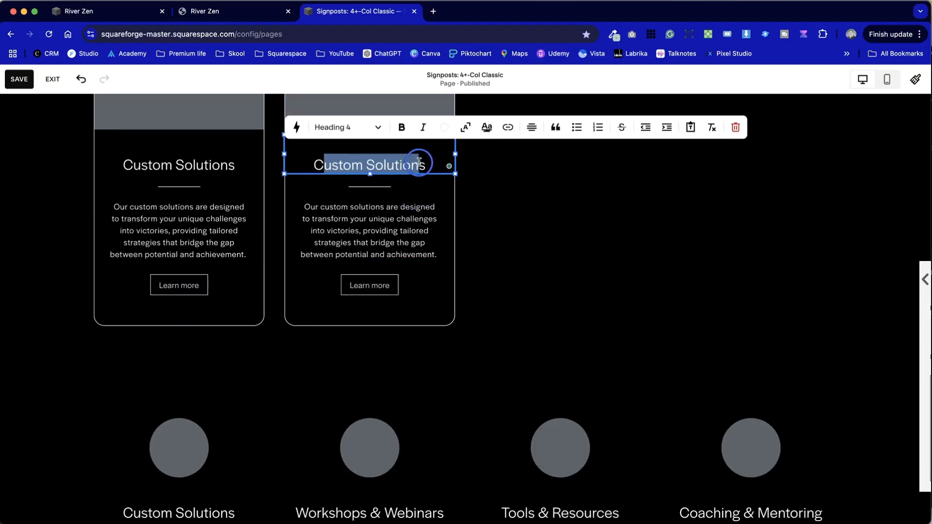
{"action": "key", "text": "super+v"}
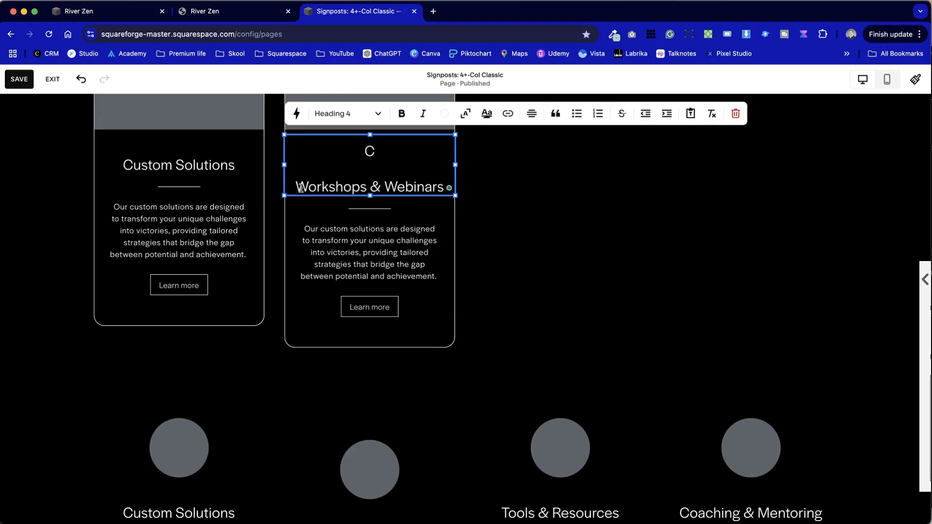
{"action": "key", "text": "BackSpace"}
{"action": "key", "text": "BackSpace"}
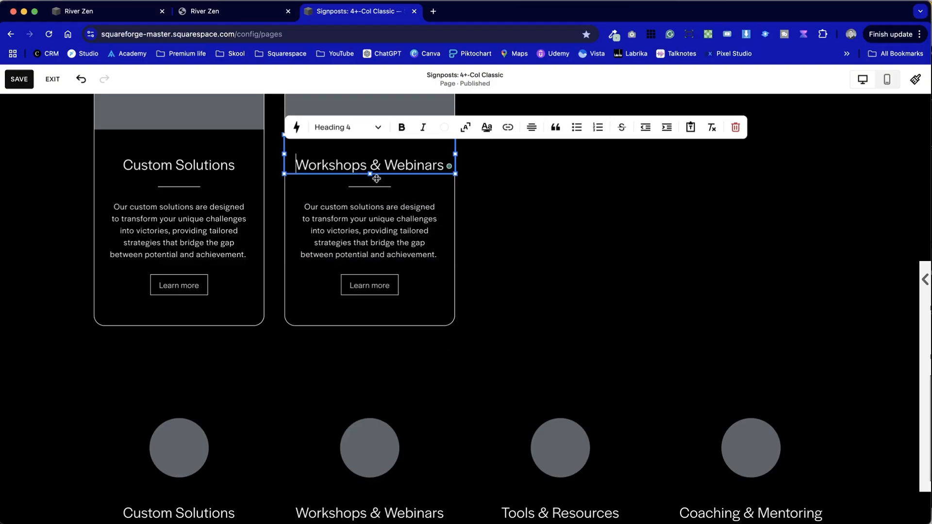
{"action": "left_click", "coordinate": [549, 217]}
Step: Copy the original Workshops & Webinars paragraph and paste it over the second card's Custom Solutions paragraph
{"action": "scroll", "coordinate": [489, 220], "scroll_direction": "down", "scroll_amount": 5}
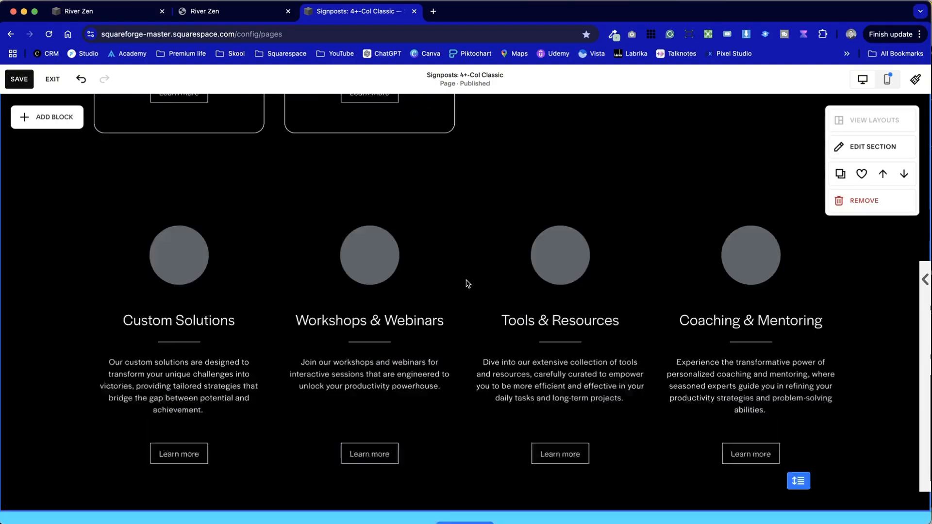
{"action": "left_click", "coordinate": [423, 294]}
{"action": "triple_click", "coordinate": [422, 294]}
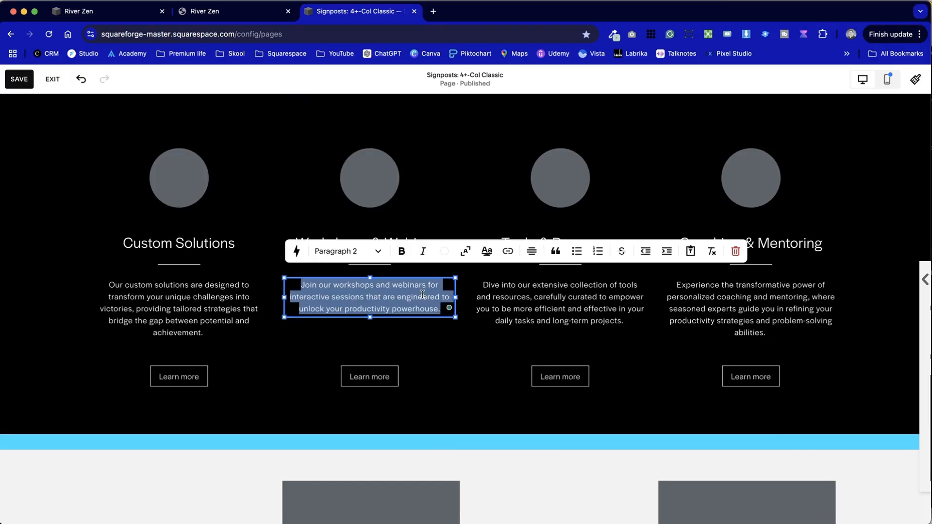
{"action": "scroll", "coordinate": [422, 296], "scroll_direction": "up", "scroll_amount": 6}
{"action": "double_click", "coordinate": [390, 246]}
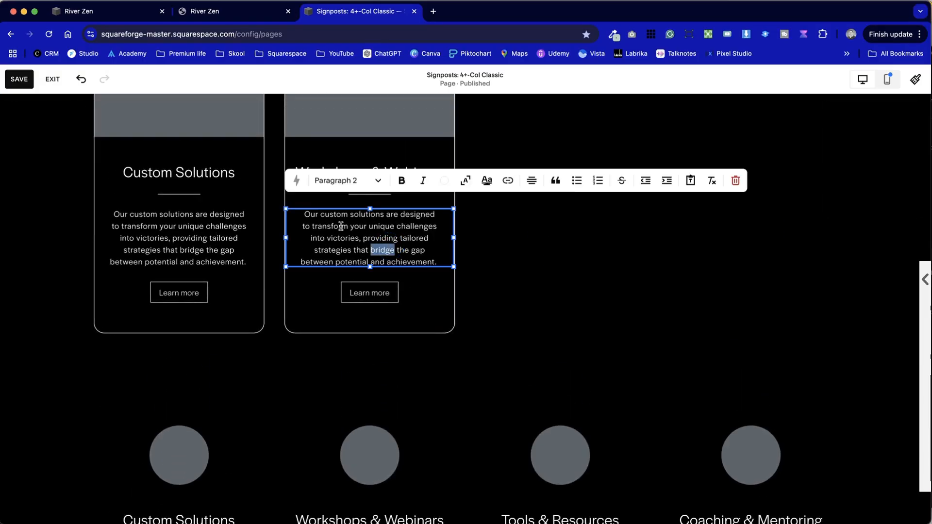
{"action": "left_click_drag", "start_coordinate": [310, 214], "coordinate": [425, 263]}
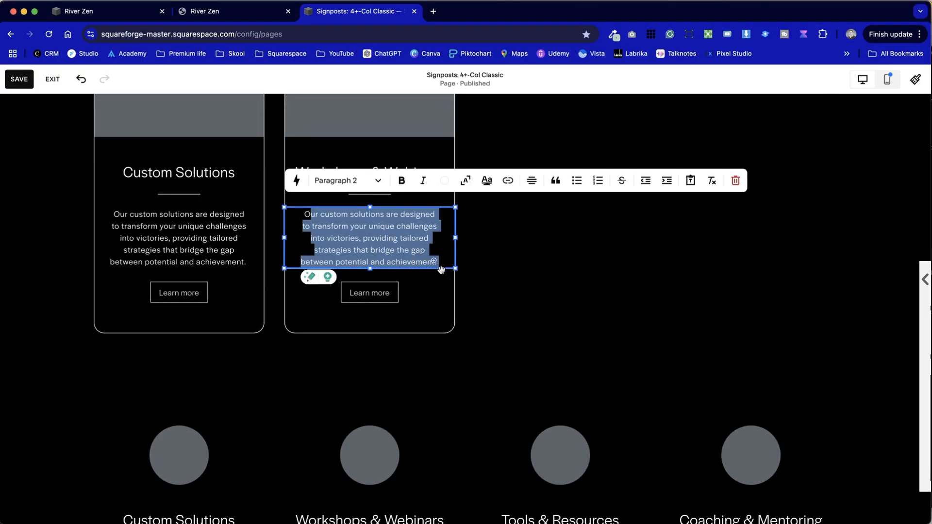
{"action": "key", "text": "super+v"}
Step: Set the second card's paragraph text to white and remove the stray "O" and empty line above it
{"action": "key", "text": "super+a"}
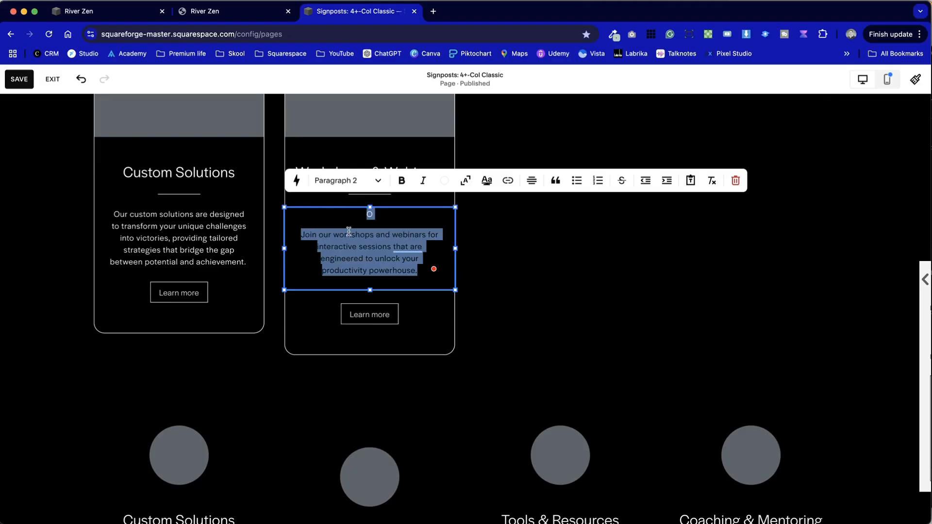
{"action": "left_click", "coordinate": [444, 180]}
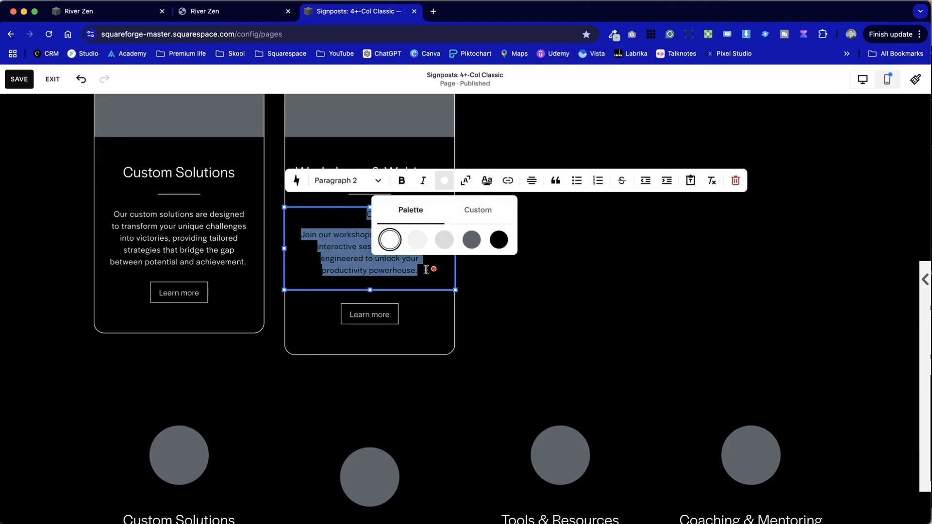
{"action": "left_click", "coordinate": [417, 241]}
{"action": "left_click", "coordinate": [389, 241]}
{"action": "left_click", "coordinate": [519, 289]}
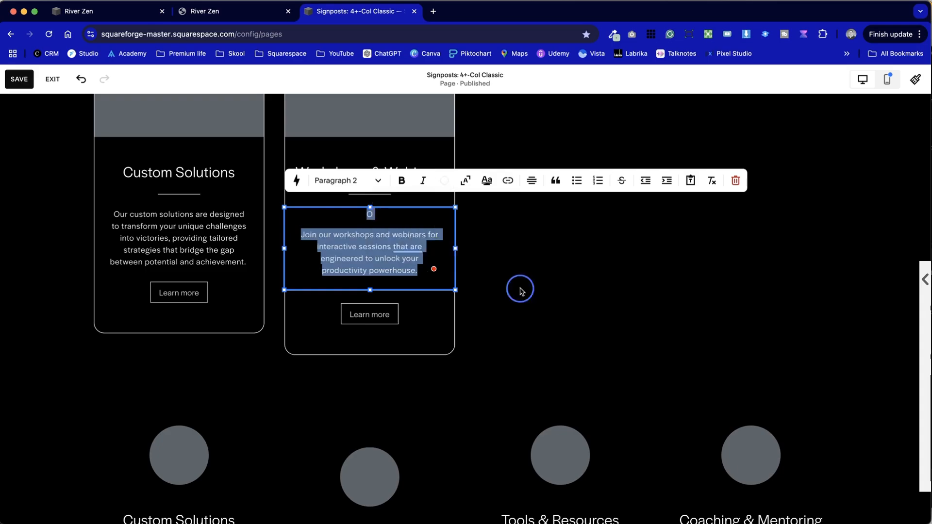
{"action": "left_click", "coordinate": [418, 248]}
{"action": "key", "text": "BackSpace"}
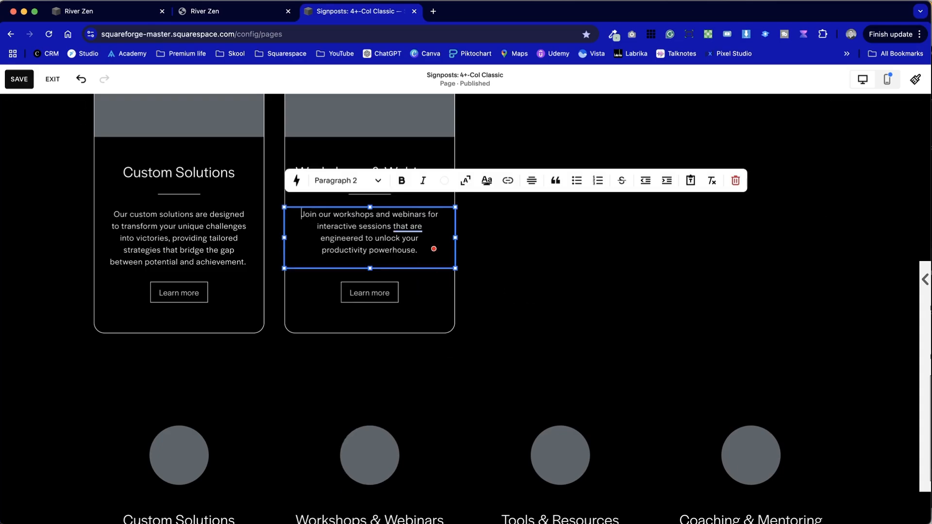
{"action": "left_click", "coordinate": [526, 263]}
Step: Duplicate the whole Workshops & Webinars card and place the copy in the third column
{"action": "scroll", "coordinate": [527, 265], "scroll_direction": "down", "scroll_amount": 1}
{"action": "scroll", "coordinate": [526, 265], "scroll_direction": "up", "scroll_amount": 2}
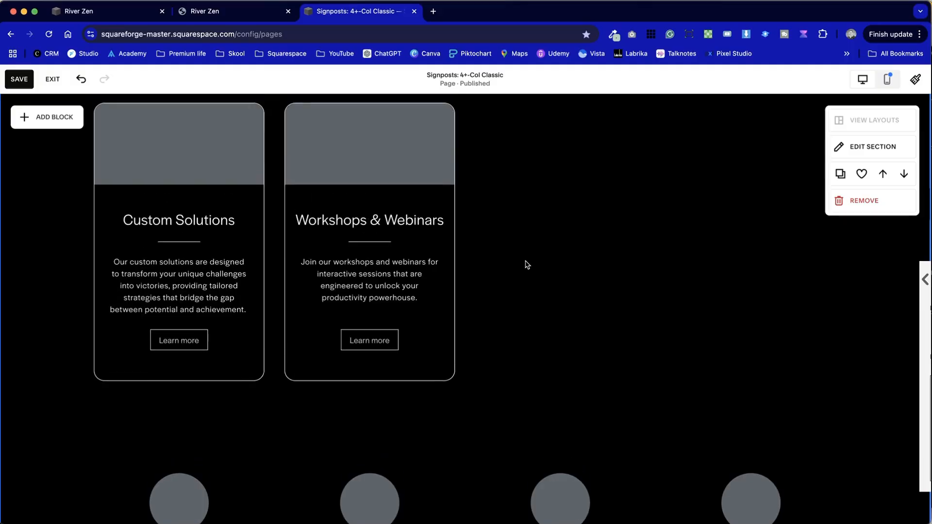
{"action": "left_click", "coordinate": [346, 130]}
{"action": "left_click", "coordinate": [325, 126]}
{"action": "left_click_drag", "start_coordinate": [370, 121], "coordinate": [546, 160]}
{"action": "left_click", "coordinate": [677, 226]}
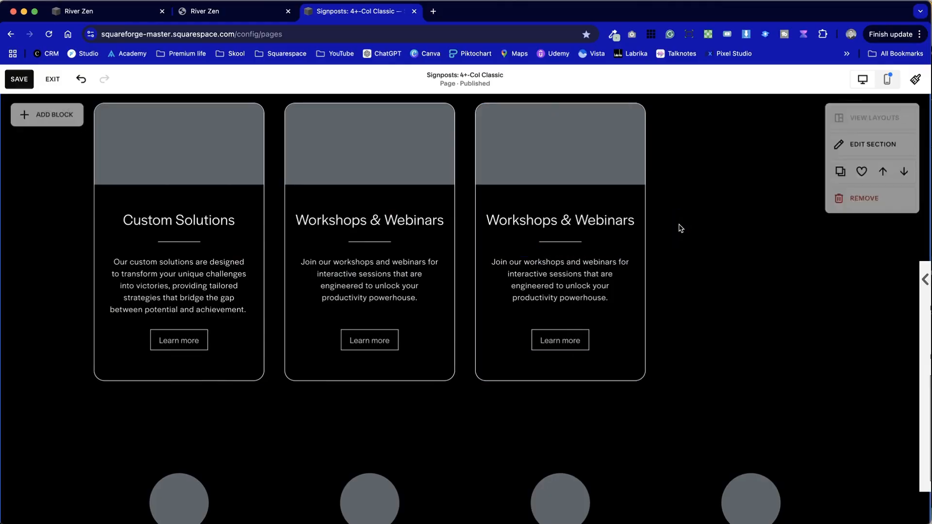
Step: Replace the third card's heading with "Tools & Resources", copied from the original signpost below
{"action": "scroll", "coordinate": [680, 227], "scroll_direction": "down", "scroll_amount": 5}
{"action": "scroll", "coordinate": [681, 228], "scroll_direction": "down", "scroll_amount": 1}
{"action": "left_click", "coordinate": [589, 291]}
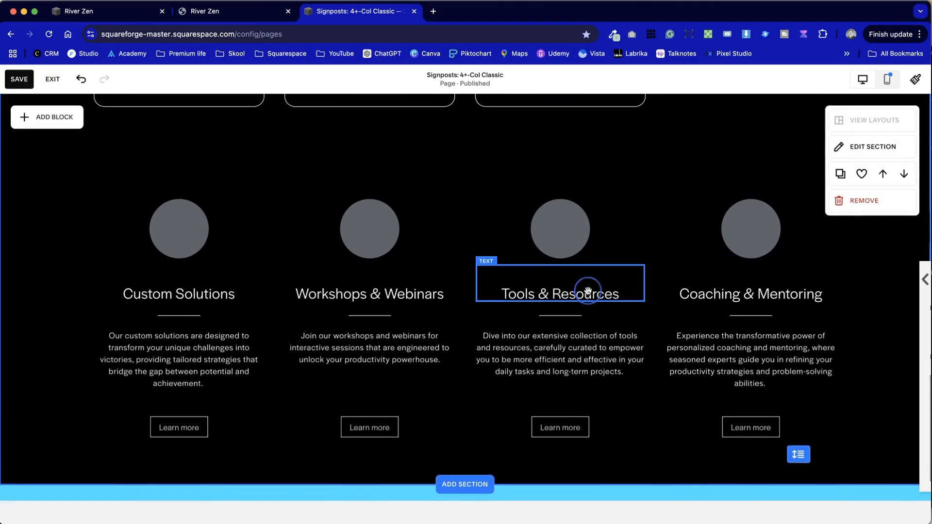
{"action": "key", "text": "super+a"}
{"action": "left_click", "coordinate": [588, 291]}
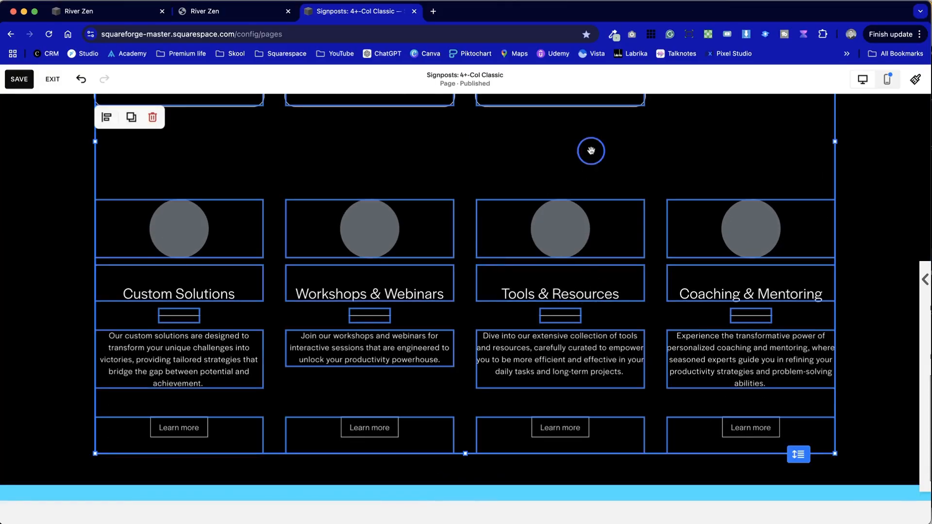
{"action": "double_click", "coordinate": [589, 293]}
{"action": "key", "text": "super+c"}
{"action": "scroll", "coordinate": [589, 291], "scroll_direction": "up", "scroll_amount": 6}
{"action": "double_click", "coordinate": [588, 271]}
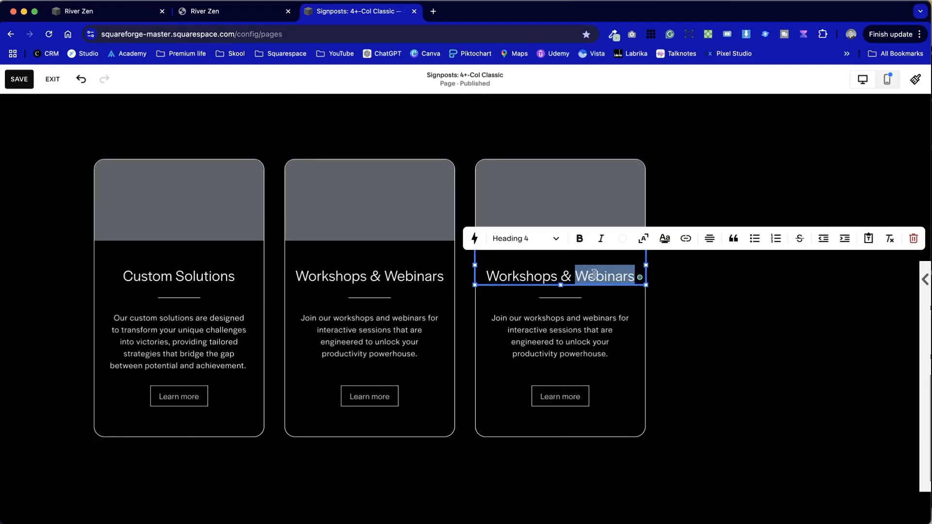
{"action": "key", "text": "super+a"}
{"action": "key", "text": "super+v"}
{"action": "key", "text": "Escape"}
Step: Replace the third card's paragraph with the original Tools & Resources text beginning "Dive into our extensive collection of tools and resources"
{"action": "scroll", "coordinate": [602, 339], "scroll_direction": "down", "scroll_amount": 6}
{"action": "left_click", "coordinate": [618, 388]}
{"action": "double_click", "coordinate": [618, 388]}
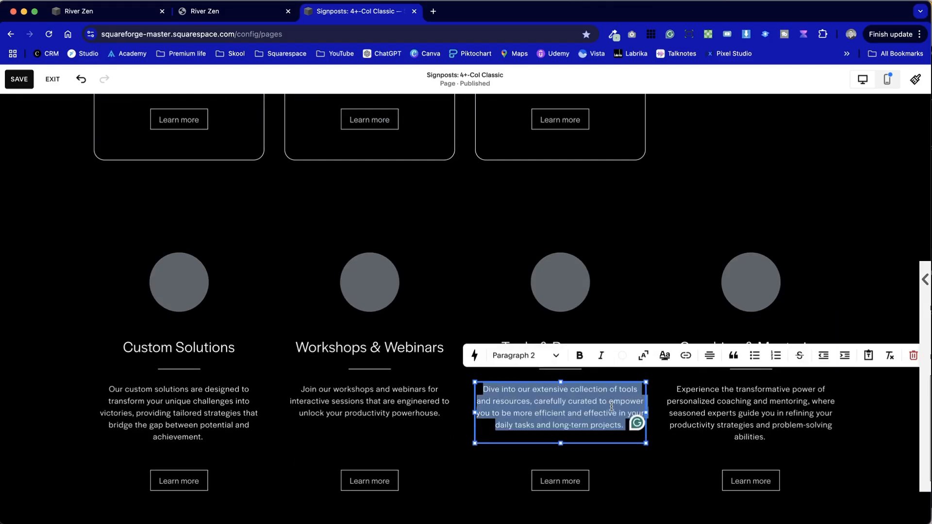
{"action": "scroll", "coordinate": [610, 407], "scroll_direction": "up", "scroll_amount": 5}
{"action": "left_click", "coordinate": [585, 266]}
{"action": "double_click", "coordinate": [584, 273]}
{"action": "key", "text": "super+a"}
{"action": "type", "text": "Dive into our extensive collection of tools and resources, carefully curated to empower you to be more efficient and effective in your daily tasks and long-term projects."}
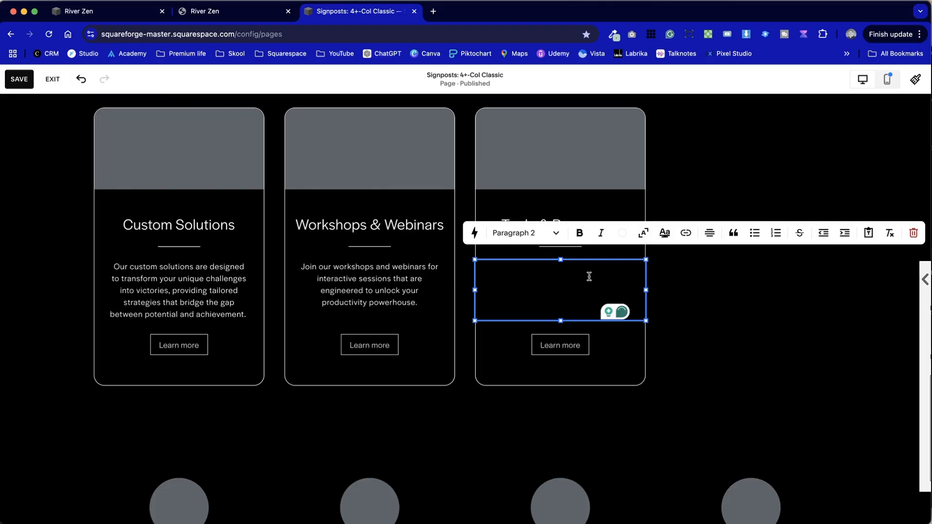
Step: Set the Tools & Resources card's paragraph text colour to white
{"action": "key", "text": "super+a"}
{"action": "left_click", "coordinate": [622, 233]}
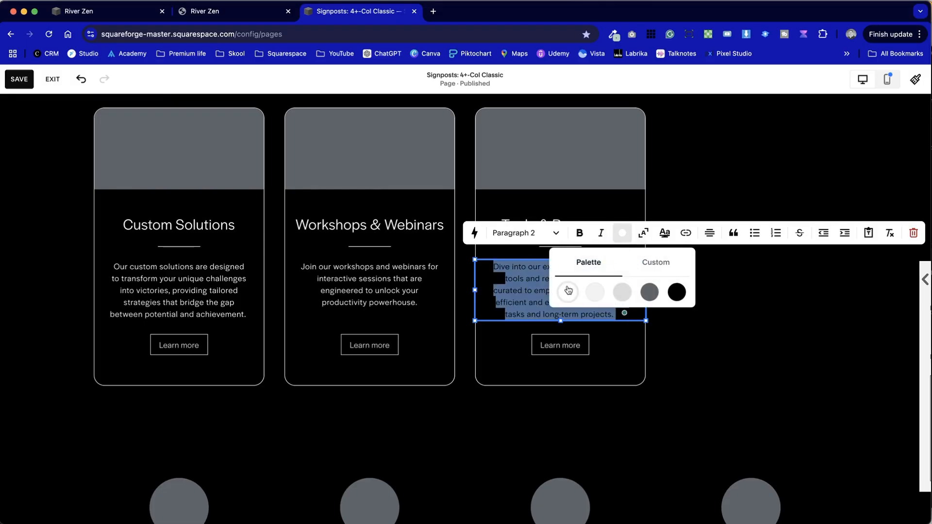
{"action": "left_click", "coordinate": [747, 369]}
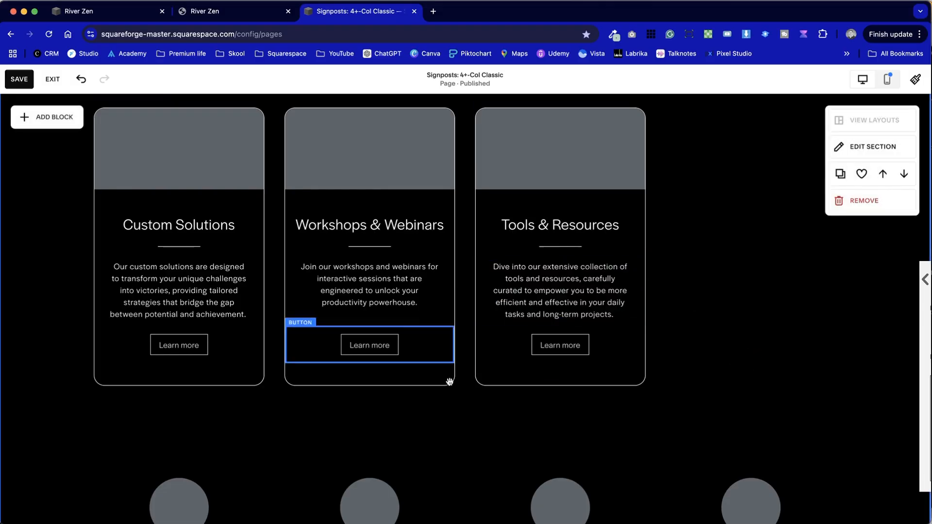
{"action": "left_click", "coordinate": [563, 296]}
{"action": "left_click", "coordinate": [682, 315]}
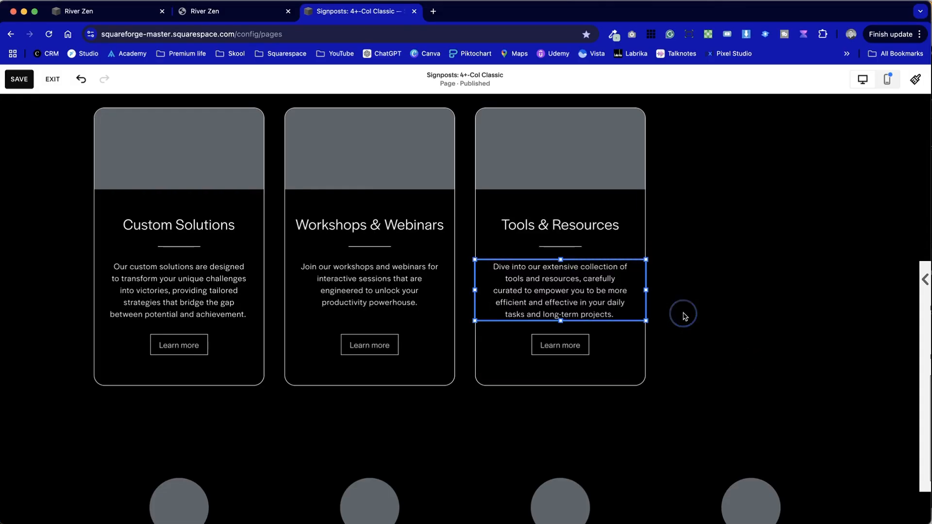
Step: Duplicate the whole Tools & Resources card and place the copy in the fourth column
{"action": "scroll", "coordinate": [682, 330], "scroll_direction": "up", "scroll_amount": 1}
{"action": "left_click_drag", "start_coordinate": [689, 449], "coordinate": [531, 188]}
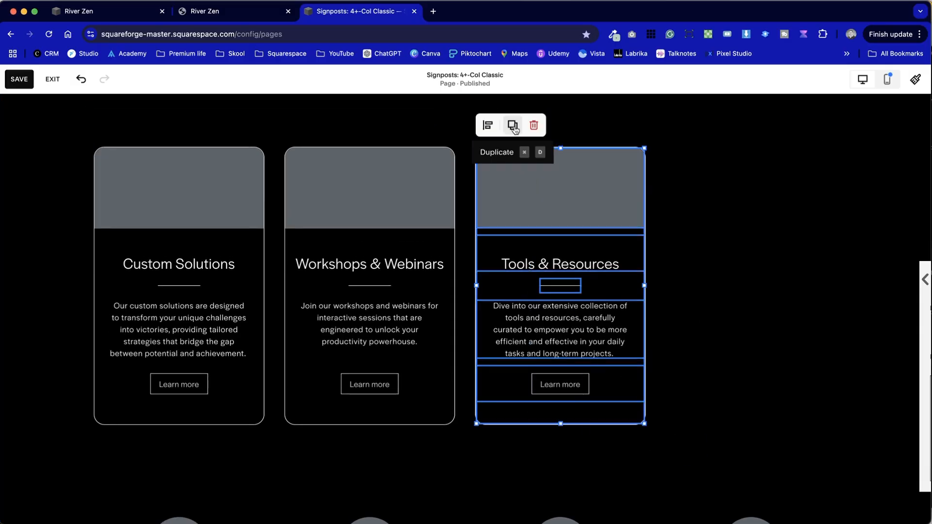
{"action": "left_click", "coordinate": [513, 127]}
{"action": "left_click_drag", "start_coordinate": [537, 217], "coordinate": [711, 199]}
Step: Replace the fourth card's heading with "Coaching & Mentoring", copied from the original signpost below
{"action": "scroll", "coordinate": [612, 329], "scroll_direction": "down", "scroll_amount": 5}
{"action": "scroll", "coordinate": [612, 329], "scroll_direction": "down", "scroll_amount": 2}
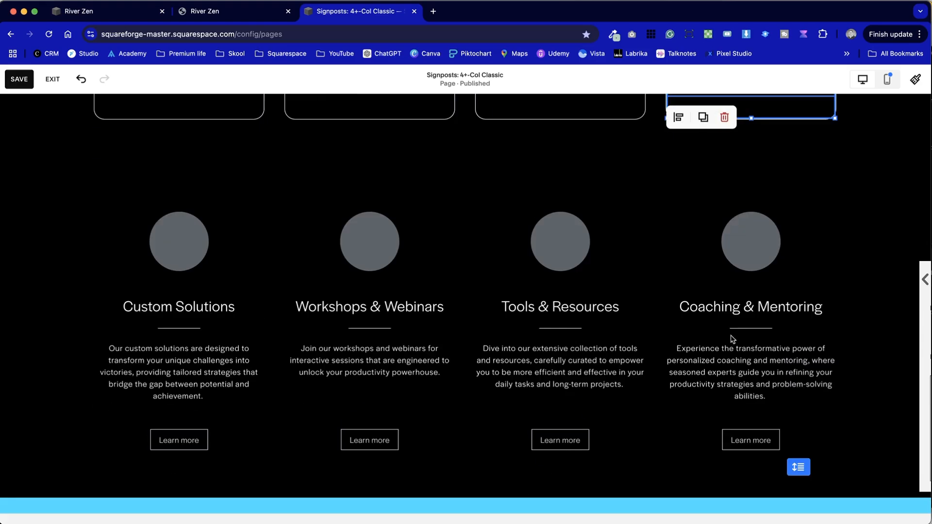
{"action": "left_click", "coordinate": [738, 308]}
{"action": "triple_click", "coordinate": [738, 307]}
{"action": "key", "text": "super+c"}
{"action": "scroll", "coordinate": [737, 292], "scroll_direction": "up", "scroll_amount": 5}
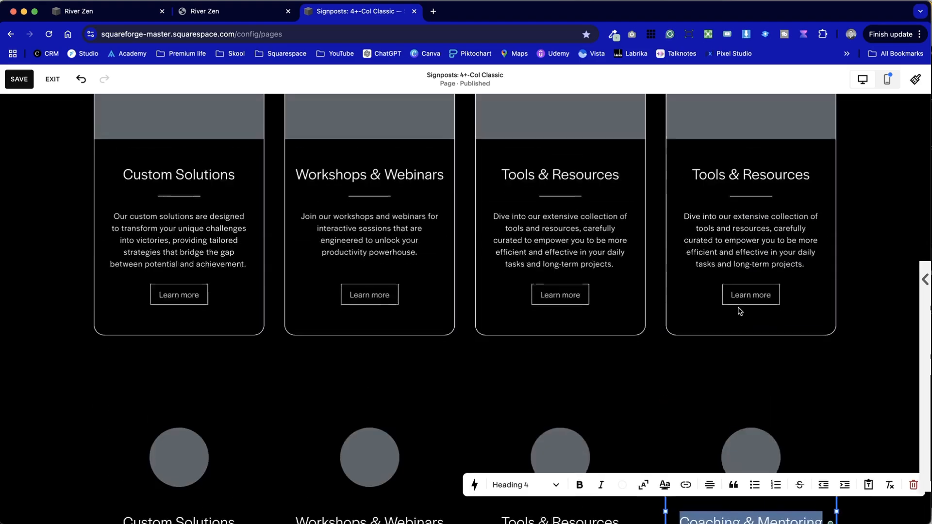
{"action": "left_click", "coordinate": [701, 195]}
{"action": "triple_click", "coordinate": [700, 196]}
{"action": "key", "text": "super+v"}
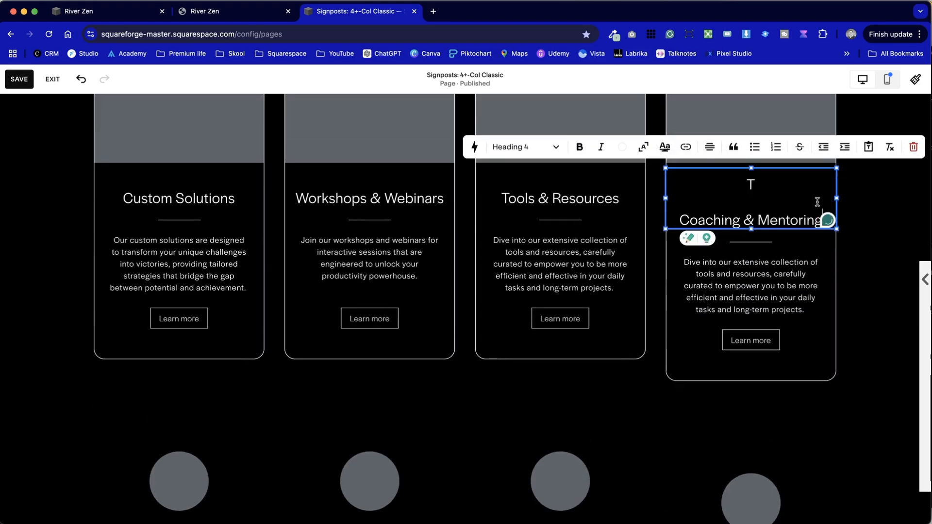
{"action": "key", "text": "BackSpace"}
{"action": "key", "text": "BackSpace"}
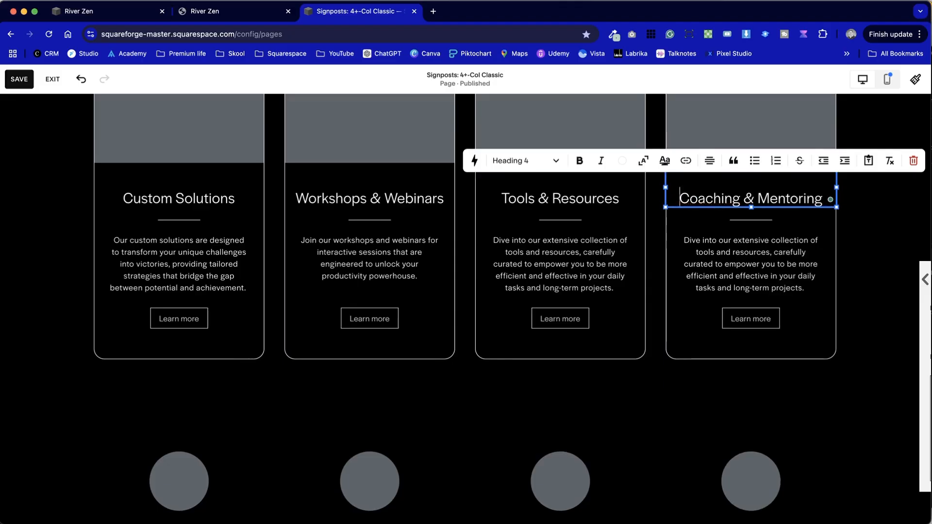
Step: Replace the fourth card's paragraph with the original Coaching & Mentoring text beginning "Experience the transformative power of personalized coaching and mentoring"
{"action": "scroll", "coordinate": [714, 272], "scroll_direction": "down", "scroll_amount": 6}
{"action": "left_click", "coordinate": [717, 287]}
{"action": "key", "text": "super+a"}
{"action": "left_click", "coordinate": [857, 281]}
{"action": "left_click", "coordinate": [789, 286]}
{"action": "key", "text": "super+a"}
{"action": "left_click", "coordinate": [877, 291]}
{"action": "double_click", "coordinate": [819, 297]}
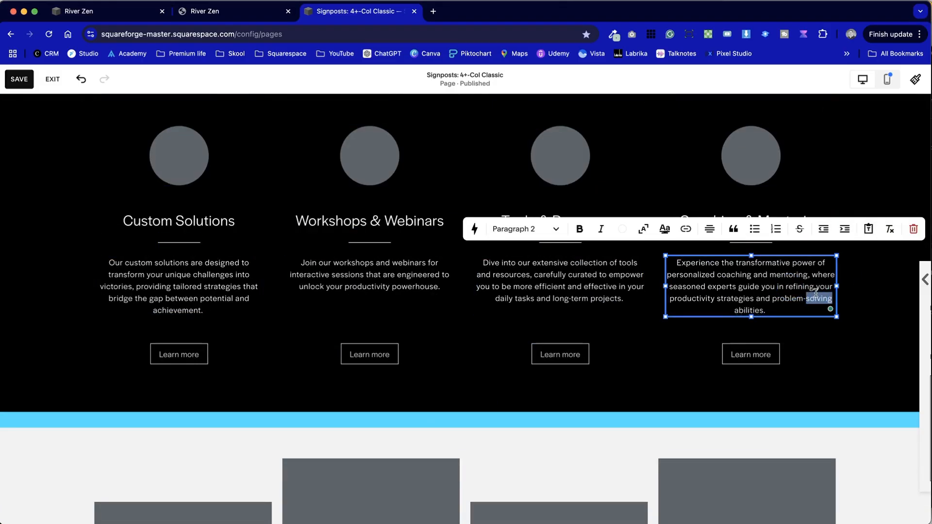
{"action": "key", "text": "super+a"}
{"action": "key", "text": "super+c"}
{"action": "scroll", "coordinate": [816, 292], "scroll_direction": "up", "scroll_amount": 6}
{"action": "left_click", "coordinate": [779, 254]}
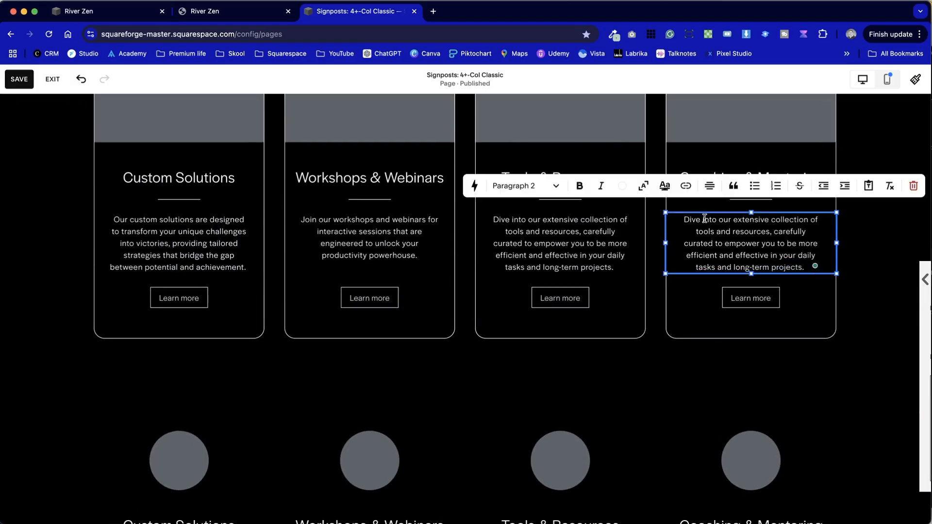
{"action": "key", "text": "super+a"}
{"action": "key", "text": "super+v"}
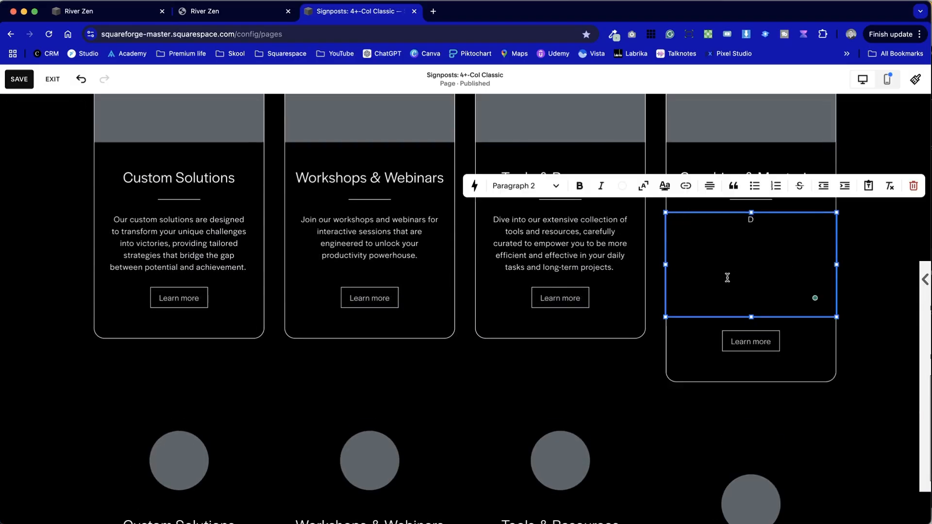
Step: Set the fourth card's paragraph text to the near-white palette colour and remove the leftover "D" line above it
{"action": "key", "text": "super+a"}
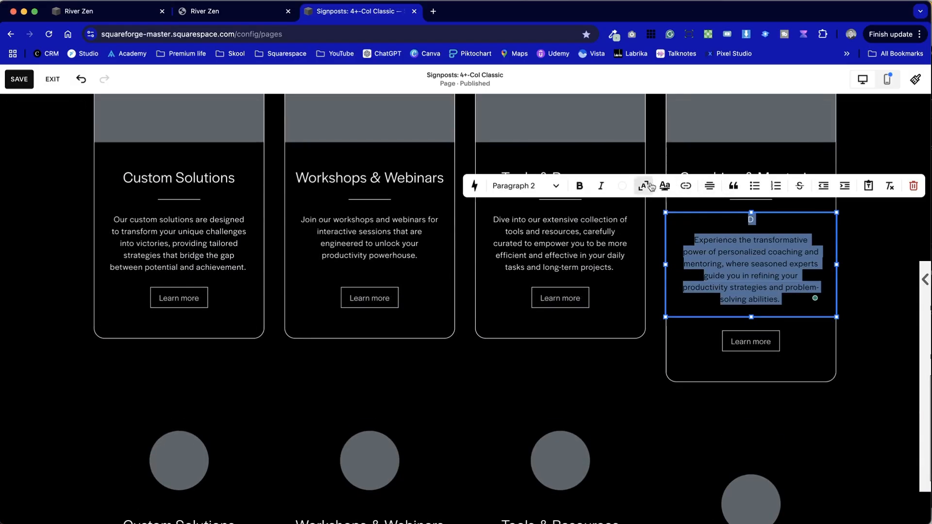
{"action": "left_click", "coordinate": [625, 186]}
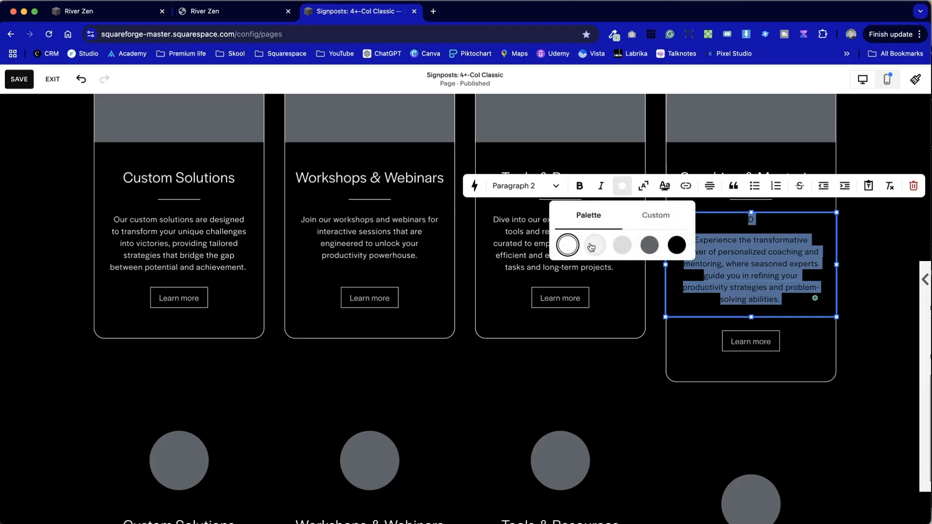
{"action": "left_click", "coordinate": [589, 246]}
{"action": "left_click", "coordinate": [874, 284]}
{"action": "double_click", "coordinate": [717, 238]}
{"action": "left_click", "coordinate": [695, 240]}
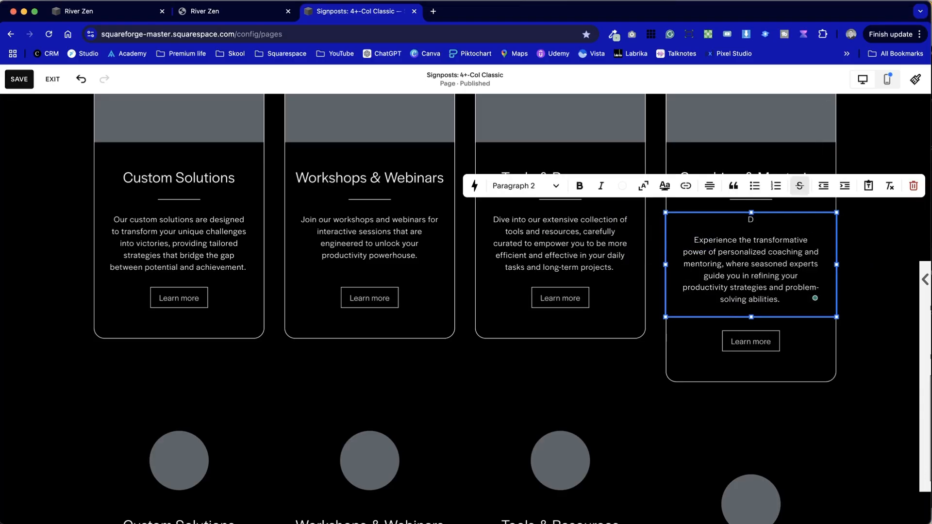
{"action": "key", "text": "BackSpace"}
{"action": "left_click", "coordinate": [857, 291]}
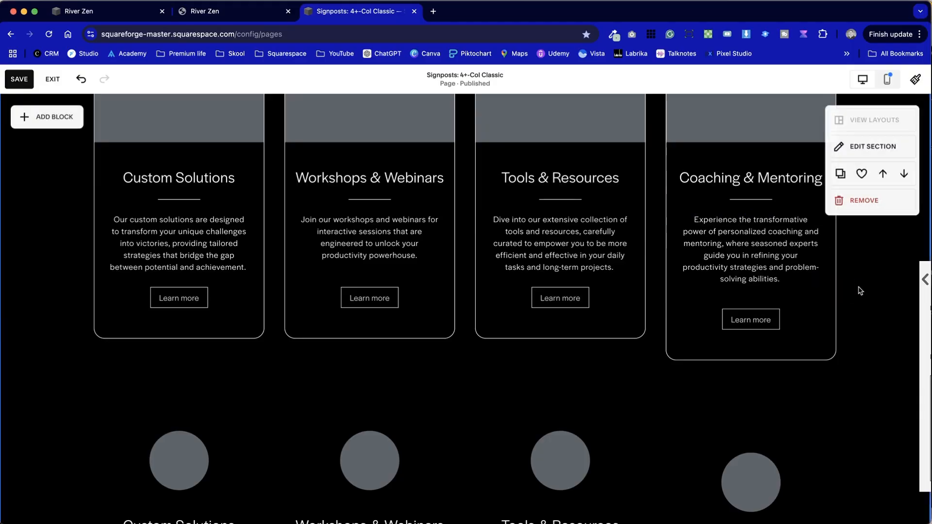
Step: Move the Coaching & Mentoring card's Learn more button up towards the level of the other cards' buttons
{"action": "scroll", "coordinate": [857, 296], "scroll_direction": "up", "scroll_amount": 1}
{"action": "left_click", "coordinate": [799, 412]}
{"action": "left_click", "coordinate": [800, 412]}
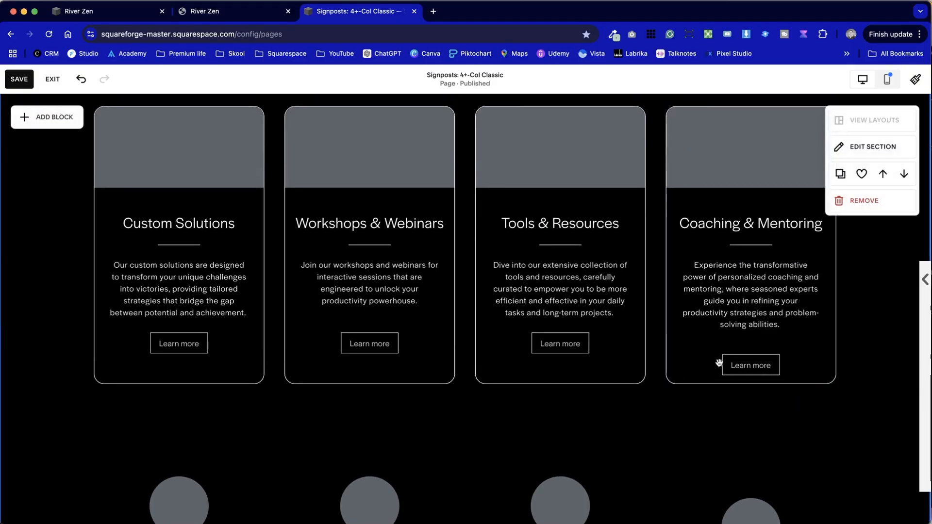
{"action": "left_click", "coordinate": [771, 345]}
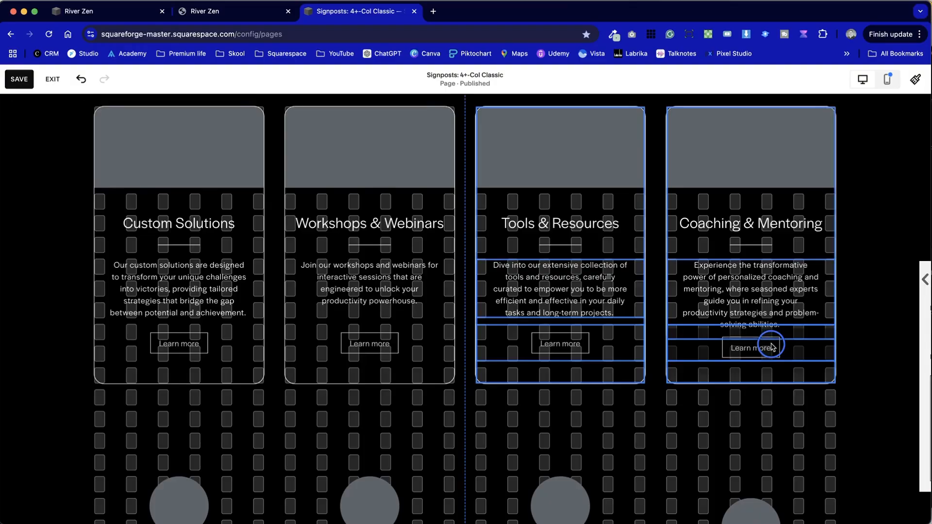
{"action": "left_click", "coordinate": [857, 381]}
Step: Shorten the Coaching & Mentoring paragraph so that it ends with "refining your productivity and problem-solving."
{"action": "double_click", "coordinate": [766, 301]}
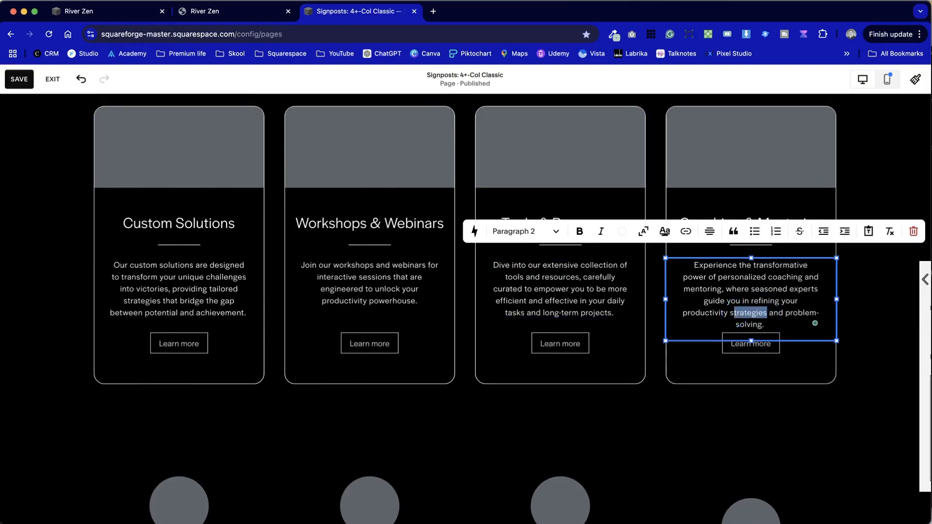
{"action": "key", "text": "BackSpace"}
{"action": "left_click", "coordinate": [771, 393]}
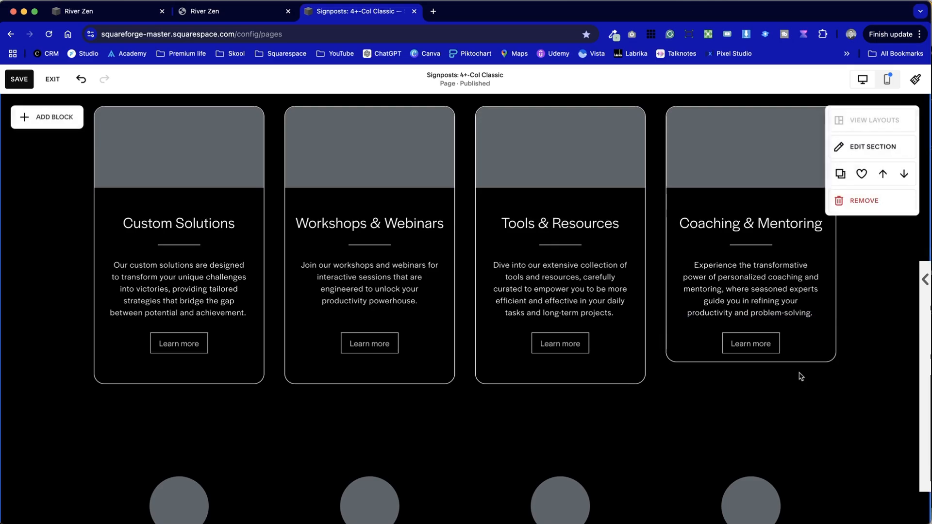
Step: Extend the Coaching & Mentoring card's outline shape downwards to match the height of the other three cards
{"action": "left_click", "coordinate": [815, 354]}
{"action": "left_click", "coordinate": [841, 275]}
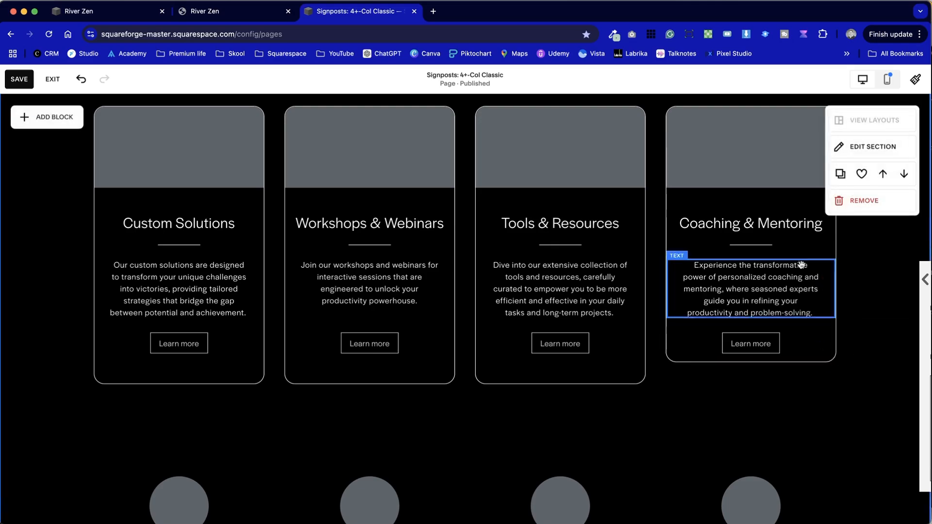
{"action": "left_click", "coordinate": [668, 235]}
{"action": "left_click_drag", "start_coordinate": [753, 364], "coordinate": [753, 384]}
{"action": "left_click", "coordinate": [760, 409]}
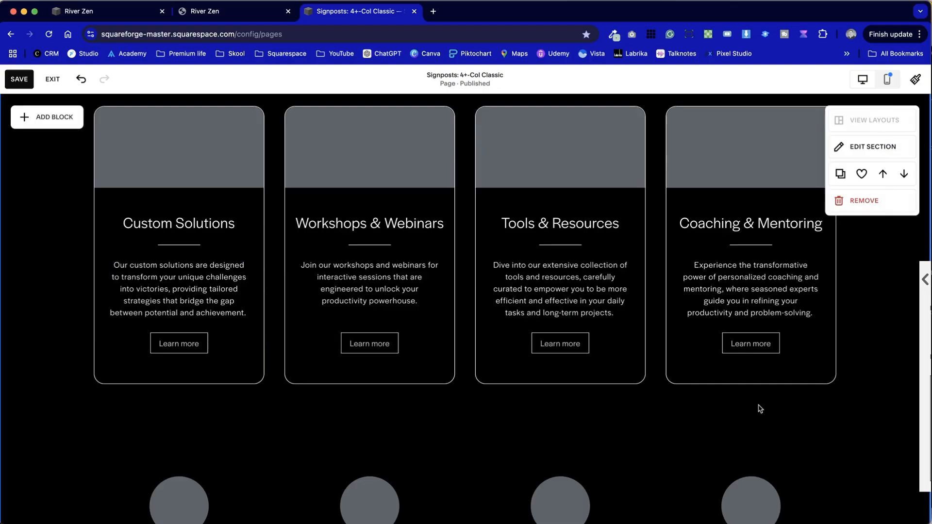
Step: Select all the original circle-image signposts below the new cards and delete them
{"action": "scroll", "coordinate": [760, 408], "scroll_direction": "up", "scroll_amount": 3}
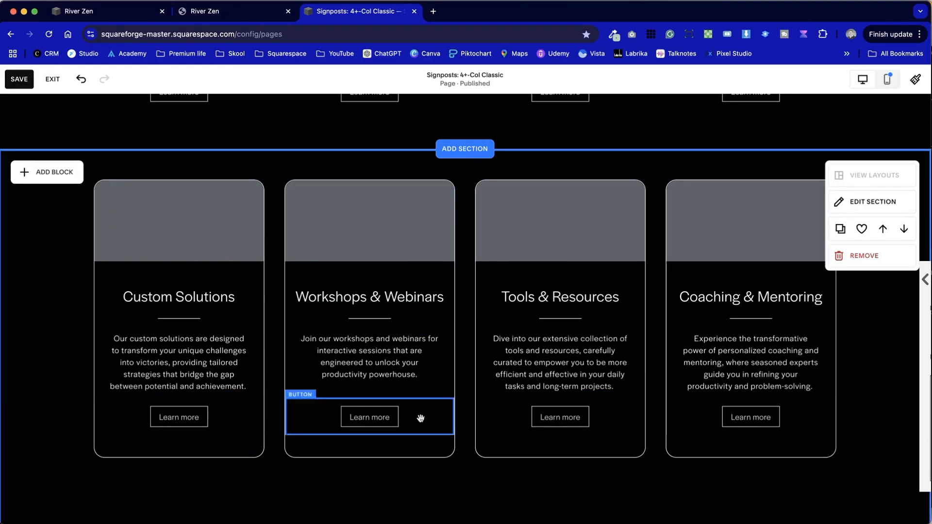
{"action": "scroll", "coordinate": [423, 413], "scroll_direction": "down", "scroll_amount": 5}
{"action": "scroll", "coordinate": [432, 481], "scroll_direction": "up", "scroll_amount": 5}
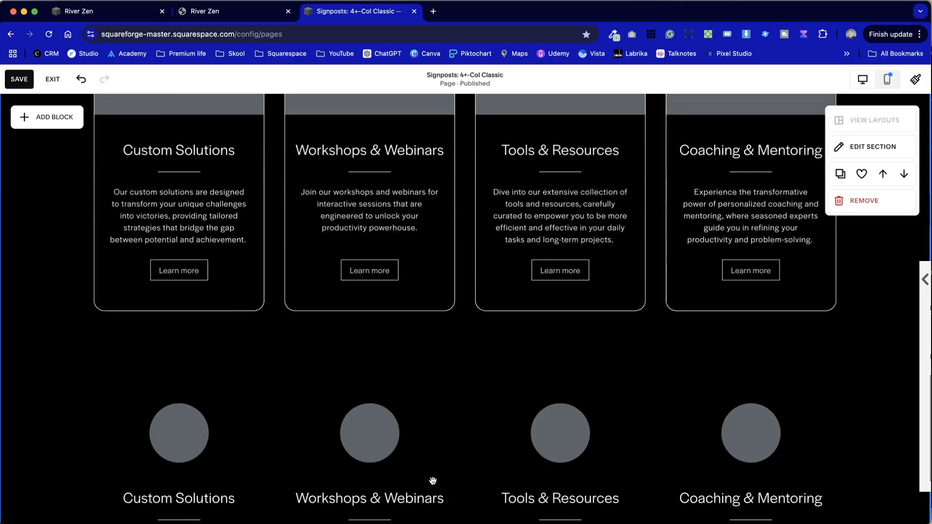
{"action": "scroll", "coordinate": [432, 480], "scroll_direction": "down", "scroll_amount": 9}
{"action": "scroll", "coordinate": [433, 480], "scroll_direction": "up", "scroll_amount": 2}
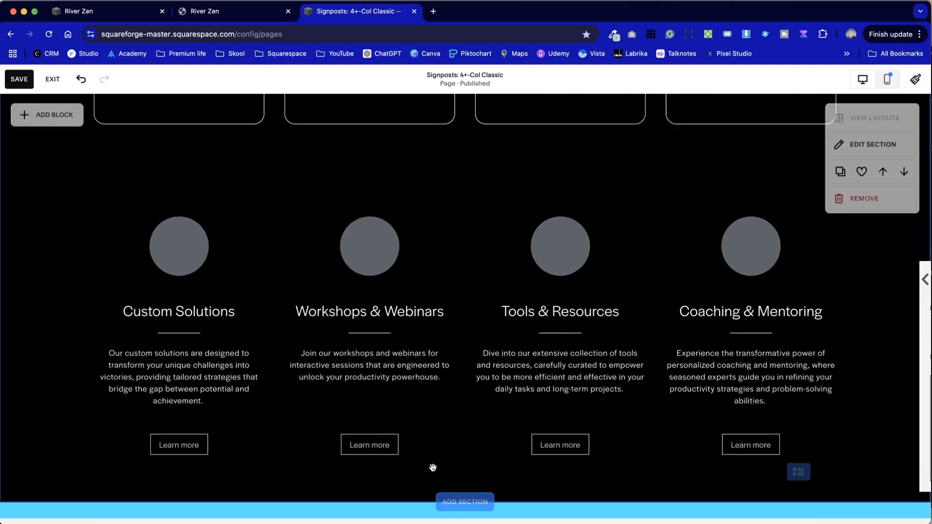
{"action": "left_click_drag", "start_coordinate": [815, 479], "coordinate": [816, 479]}
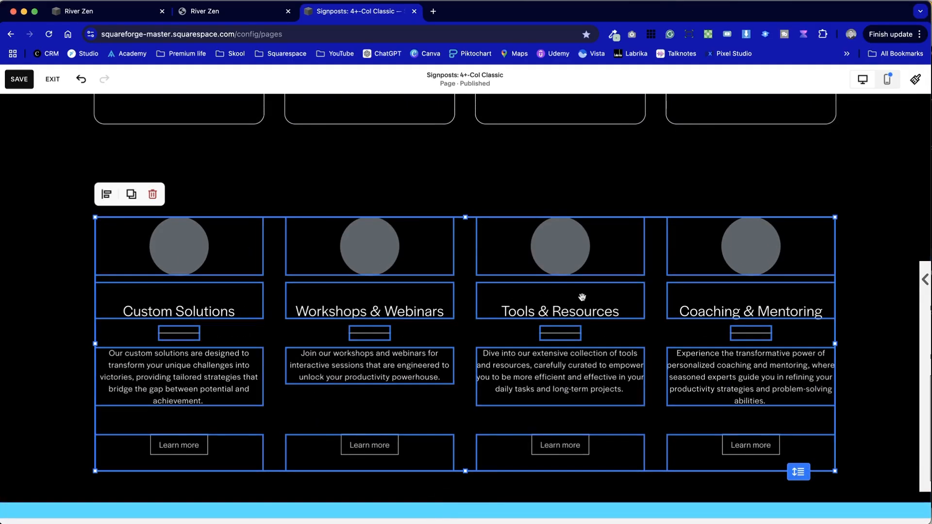
{"action": "left_click", "coordinate": [154, 193]}
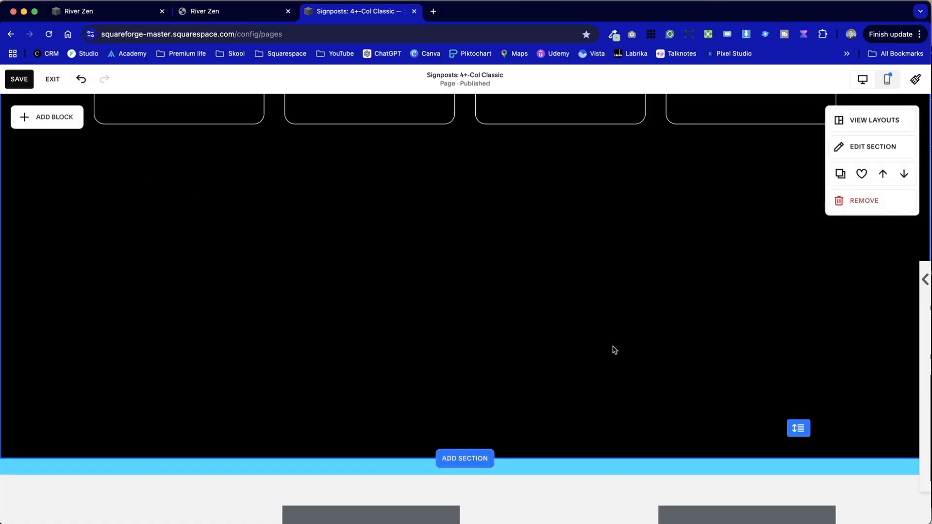
Step: Reduce the section's height so that it ends a short distance below the four outlined cards
{"action": "key", "text": "super+z"}
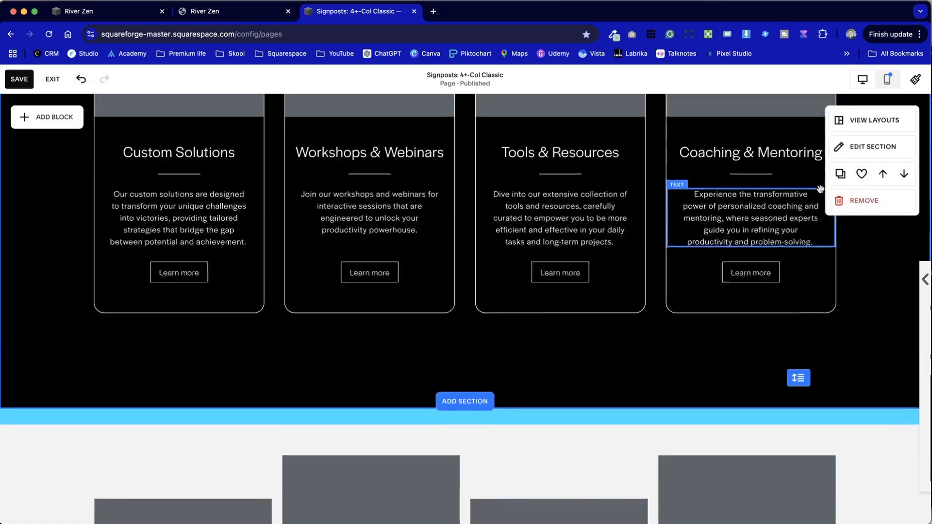
{"action": "scroll", "coordinate": [820, 188], "scroll_direction": "up", "scroll_amount": 2}
{"action": "left_click_drag", "start_coordinate": [799, 491], "coordinate": [819, 465]}
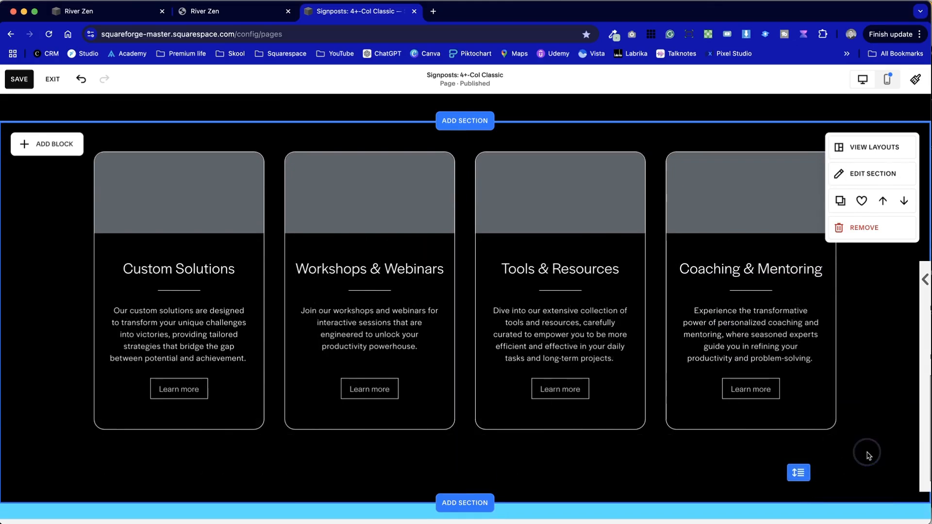
{"action": "scroll", "coordinate": [867, 451], "scroll_direction": "up", "scroll_amount": 3}
{"action": "scroll", "coordinate": [867, 452], "scroll_direction": "down", "scroll_amount": 5}
{"action": "left_click_drag", "start_coordinate": [800, 420], "coordinate": [800, 399]}
{"action": "scroll", "coordinate": [862, 383], "scroll_direction": "up", "scroll_amount": 2}
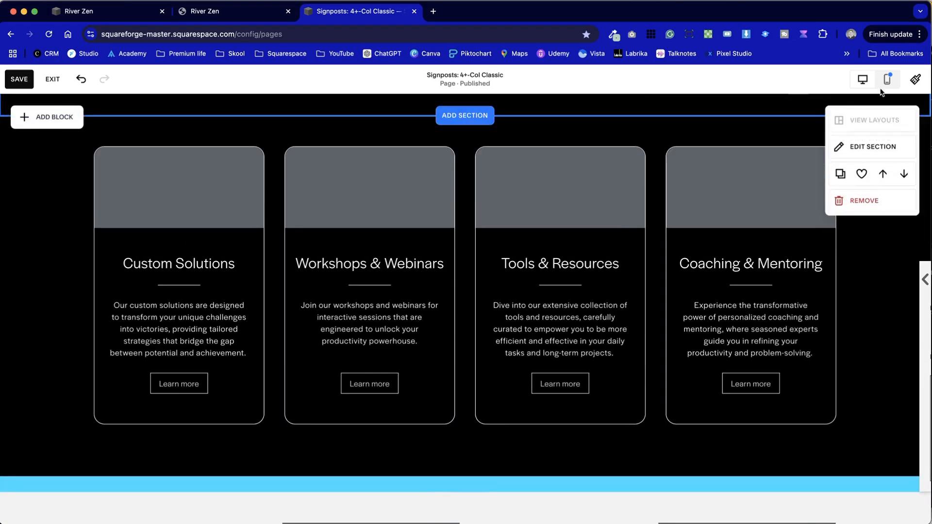
Step: Switch to the mobile layout and move the whole Workshops & Webinars card up to just below the Custom Solutions card
{"action": "left_click", "coordinate": [887, 81]}
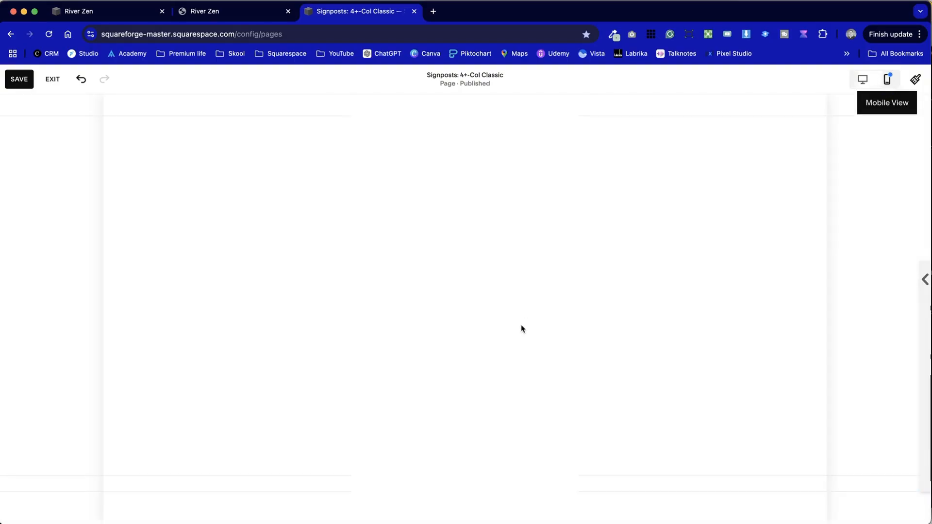
{"action": "scroll", "coordinate": [496, 466], "scroll_direction": "down", "scroll_amount": 10}
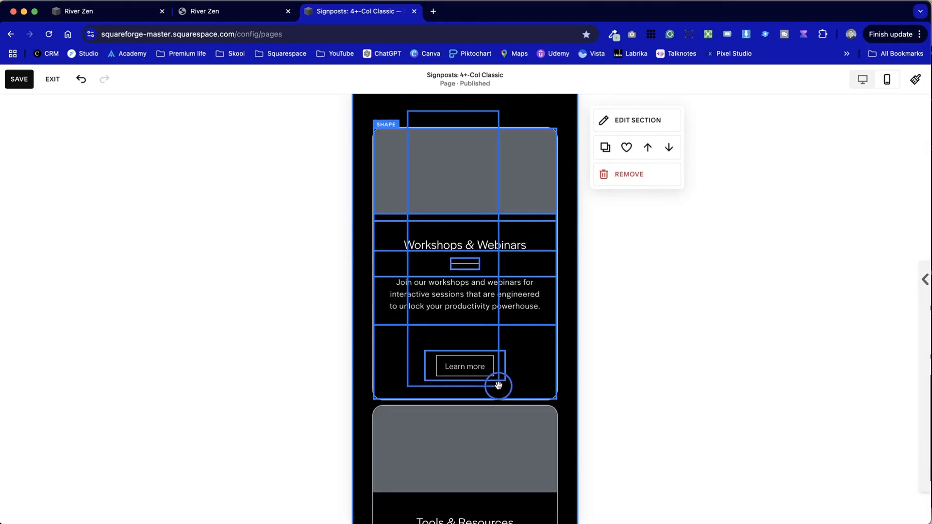
{"action": "left_click", "coordinate": [522, 397]}
{"action": "scroll", "coordinate": [522, 407], "scroll_direction": "up", "scroll_amount": 6}
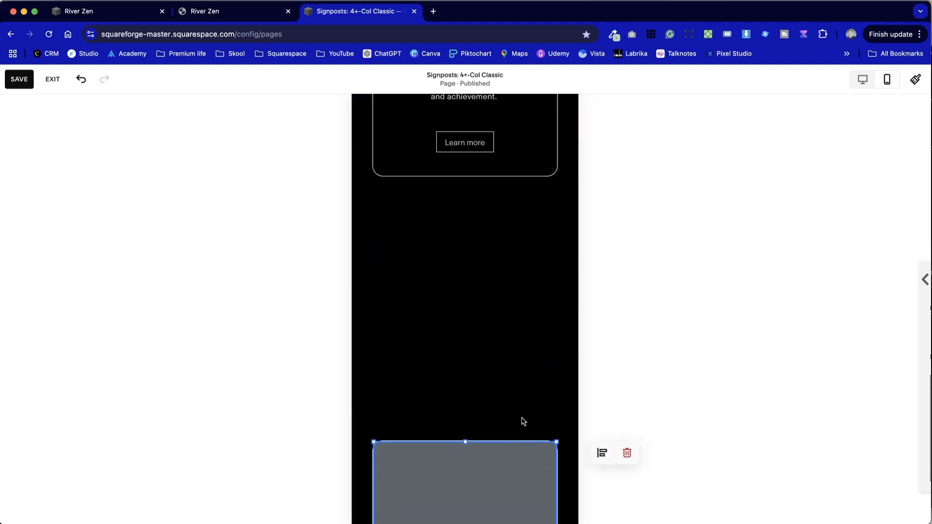
{"action": "left_click_drag", "start_coordinate": [485, 468], "coordinate": [489, 260]}
{"action": "left_click_drag", "start_coordinate": [488, 209], "coordinate": [486, 229]}
Step: Move the whole Tools & Resources card up to just below the Workshops & Webinars card in the mobile layout
{"action": "scroll", "coordinate": [500, 433], "scroll_direction": "down", "scroll_amount": 5}
{"action": "scroll", "coordinate": [500, 433], "scroll_direction": "down", "scroll_amount": 10}
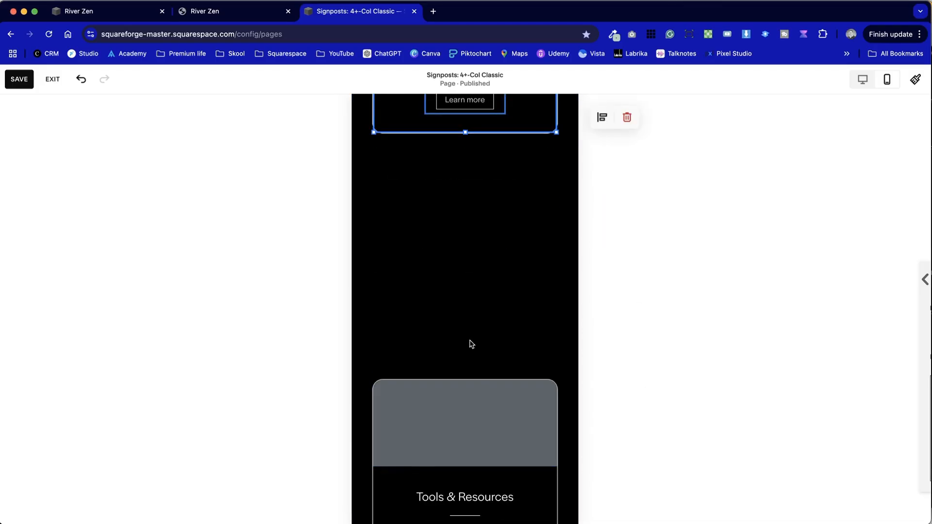
{"action": "scroll", "coordinate": [430, 270], "scroll_direction": "up", "scroll_amount": 2}
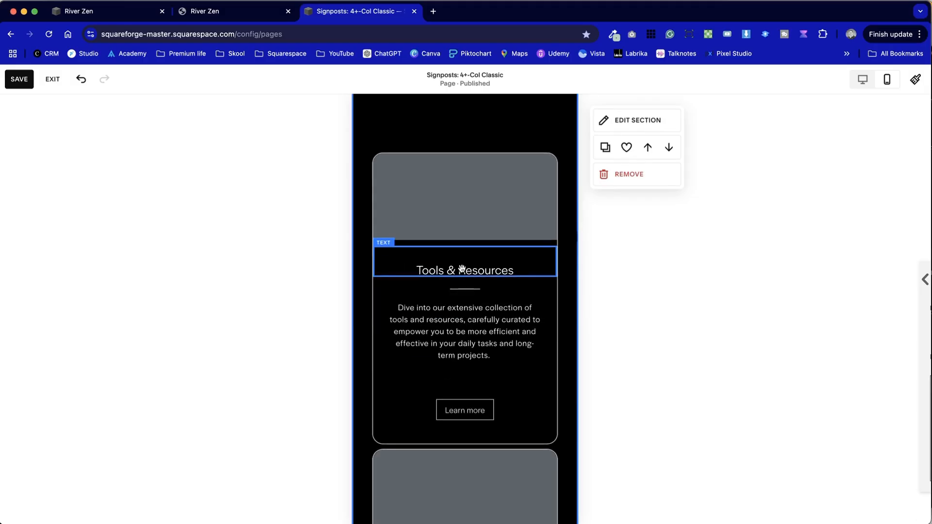
{"action": "left_click", "coordinate": [539, 416]}
{"action": "scroll", "coordinate": [539, 423], "scroll_direction": "up", "scroll_amount": 7}
{"action": "left_click_drag", "start_coordinate": [503, 492], "coordinate": [502, 265]}
Step: Move the whole Coaching & Mentoring card up to just below the Tools & Resources card in the mobile layout
{"action": "scroll", "coordinate": [489, 418], "scroll_direction": "down", "scroll_amount": 10}
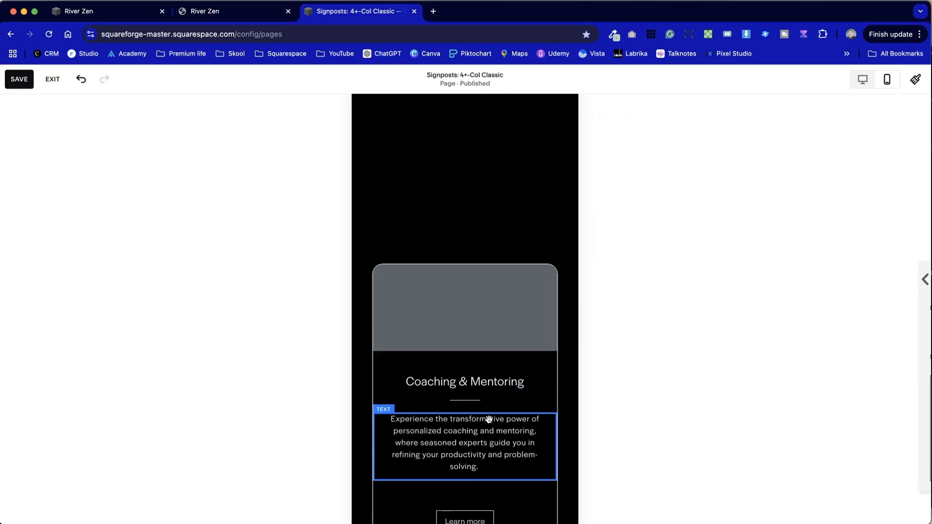
{"action": "left_click_drag", "start_coordinate": [424, 210], "coordinate": [500, 399]}
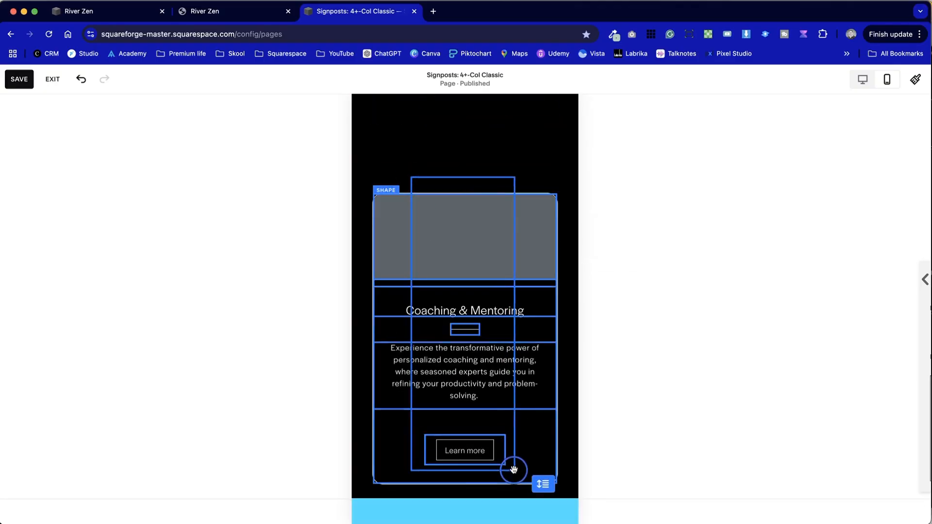
{"action": "left_click_drag", "start_coordinate": [514, 469], "coordinate": [513, 469]}
{"action": "scroll", "coordinate": [514, 469], "scroll_direction": "up", "scroll_amount": 5}
{"action": "left_click_drag", "start_coordinate": [489, 387], "coordinate": [489, 277]}
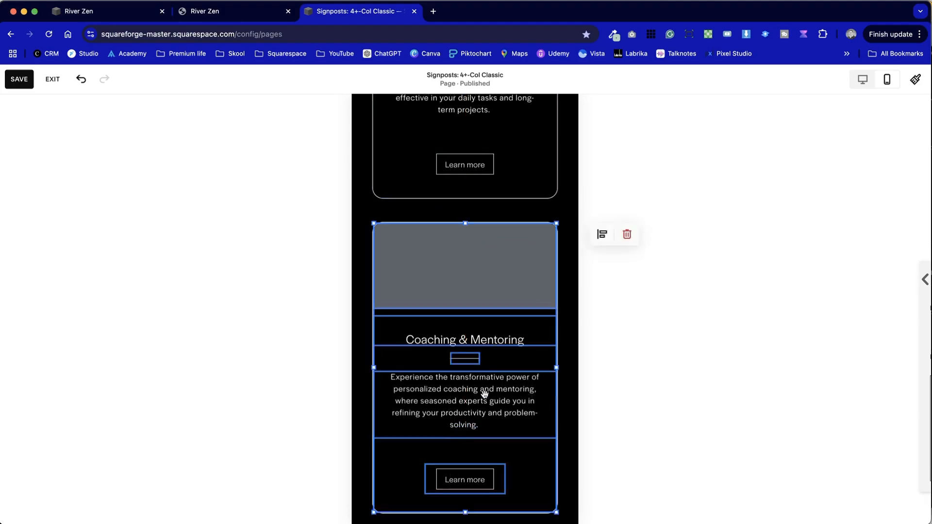
Step: Reduce the mobile section's height to remove the empty space below the Coaching & Mentoring card
{"action": "scroll", "coordinate": [485, 396], "scroll_direction": "down", "scroll_amount": 6}
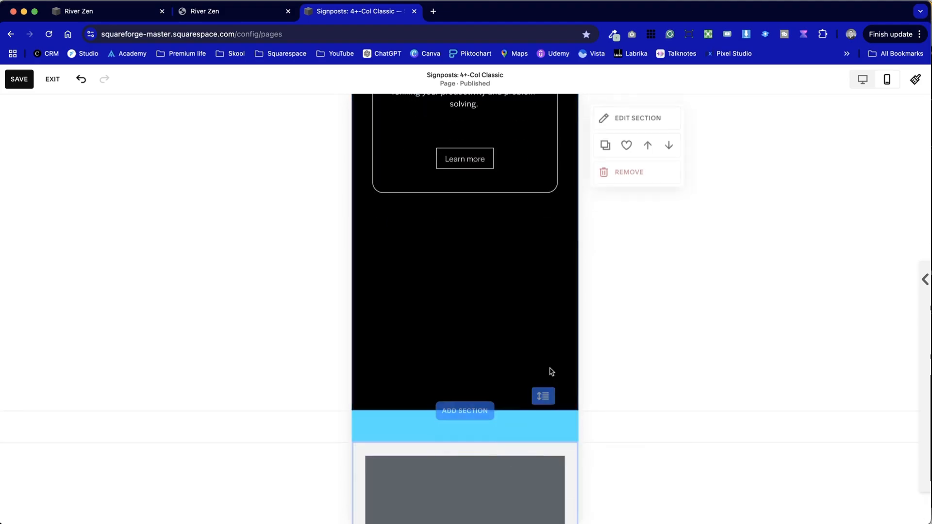
{"action": "scroll", "coordinate": [535, 452], "scroll_direction": "up", "scroll_amount": 3}
{"action": "left_click_drag", "start_coordinate": [537, 446], "coordinate": [540, 367]}
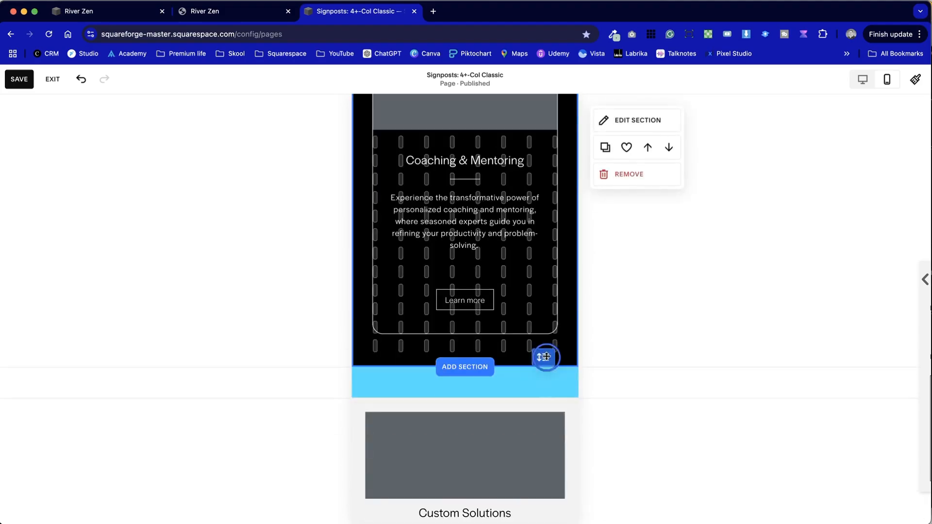